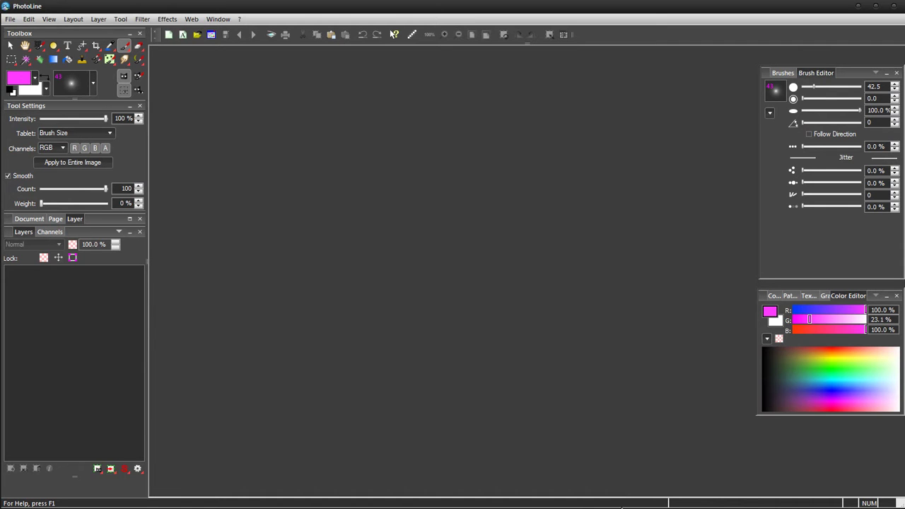
Step: Open the image star-wars-1313-concept-art-boba-fett.jpg and display it at 100%
left_click_drag(592, 474, 495, 265)
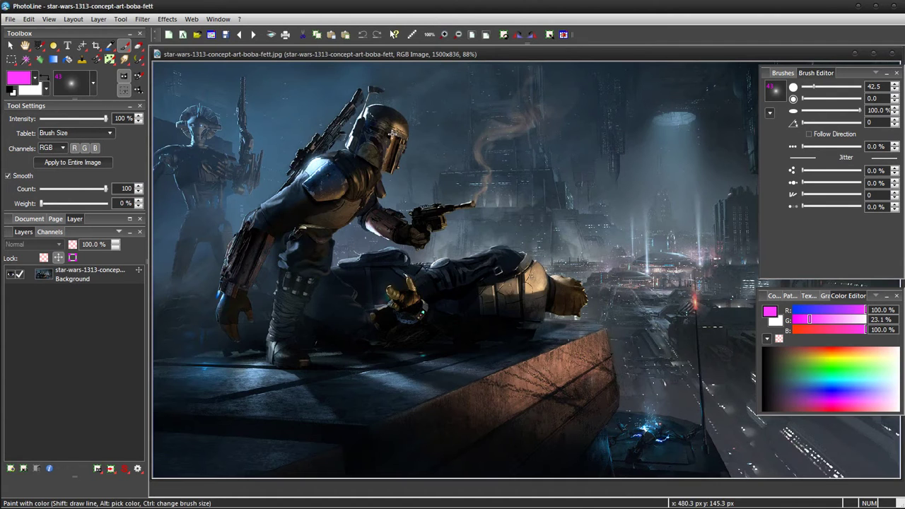
left_click(442, 36)
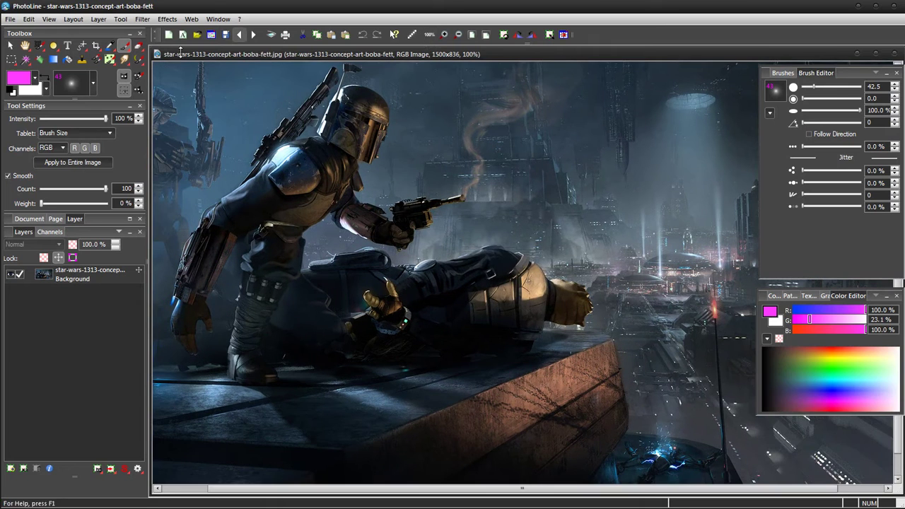
Step: Open the program options and show the User Interface settings of the Display category
left_click(28, 19)
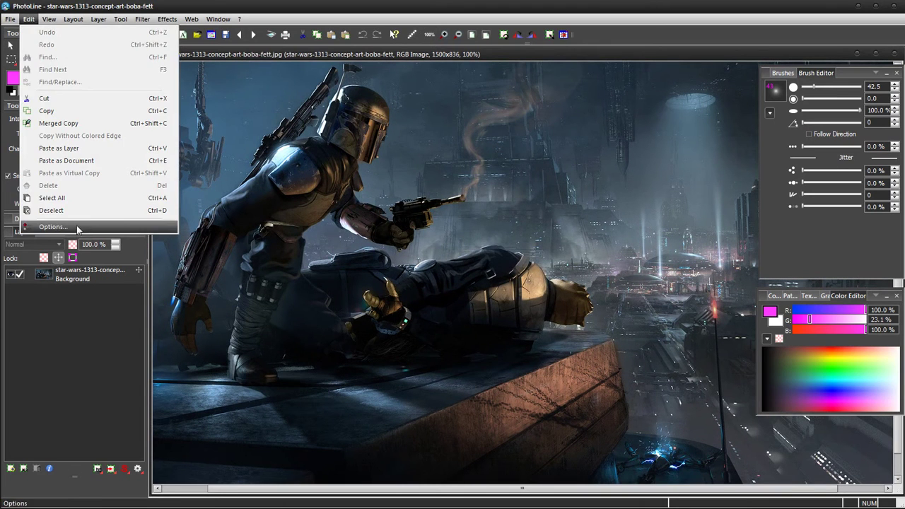
left_click(44, 227)
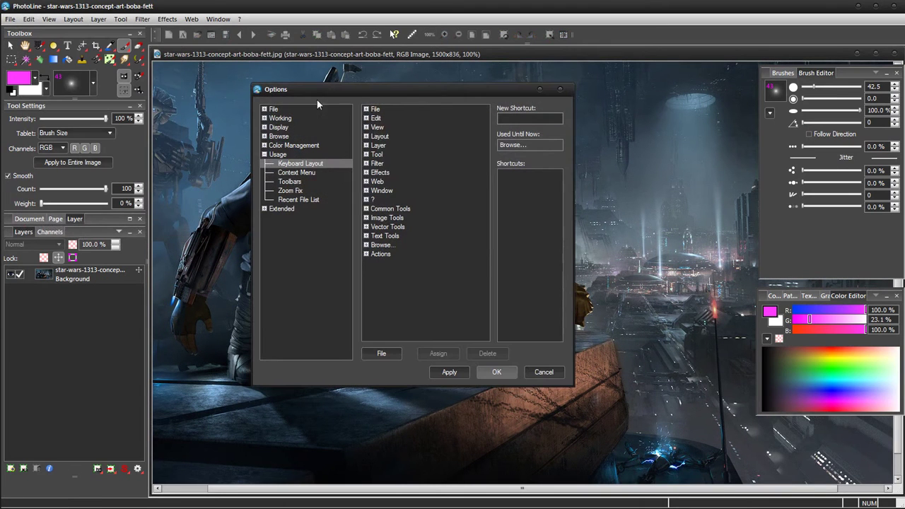
left_click(263, 154)
left_click(264, 128)
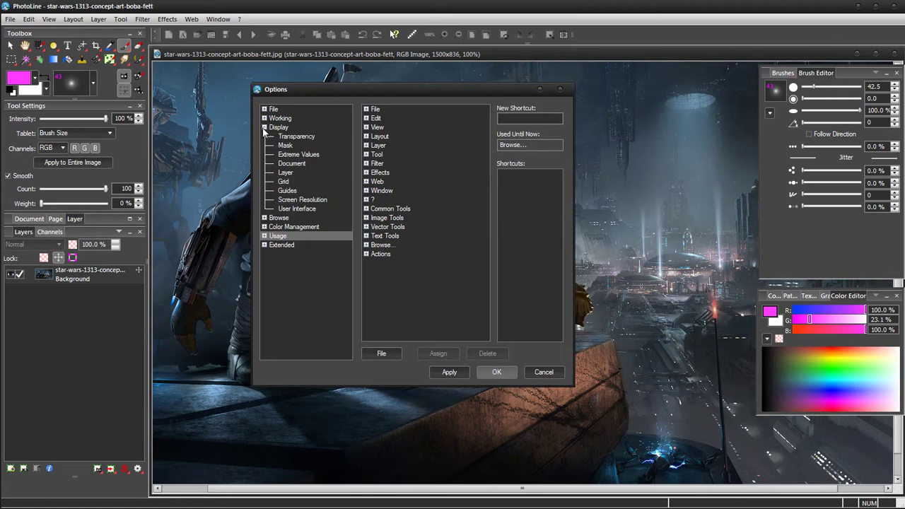
left_click(297, 208)
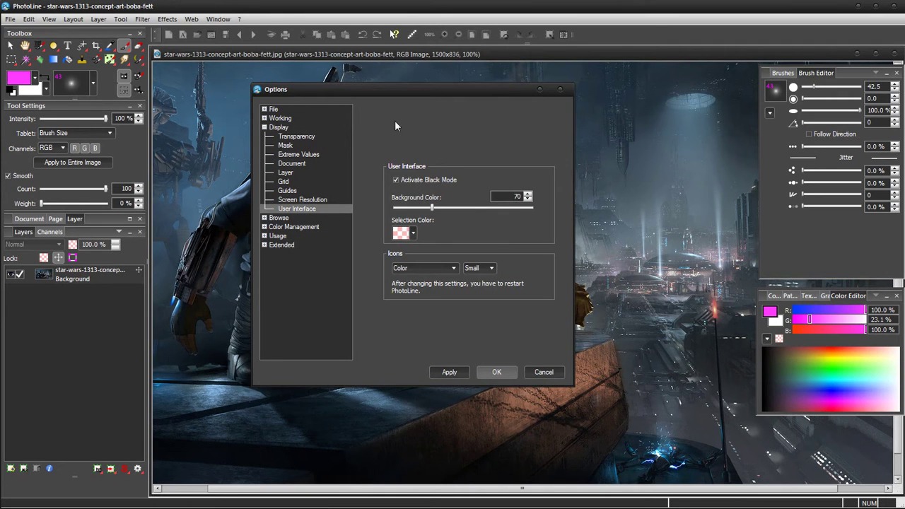
Step: Apply the interface with Black Mode deactivated, and reactivate Black Mode
left_click(426, 181)
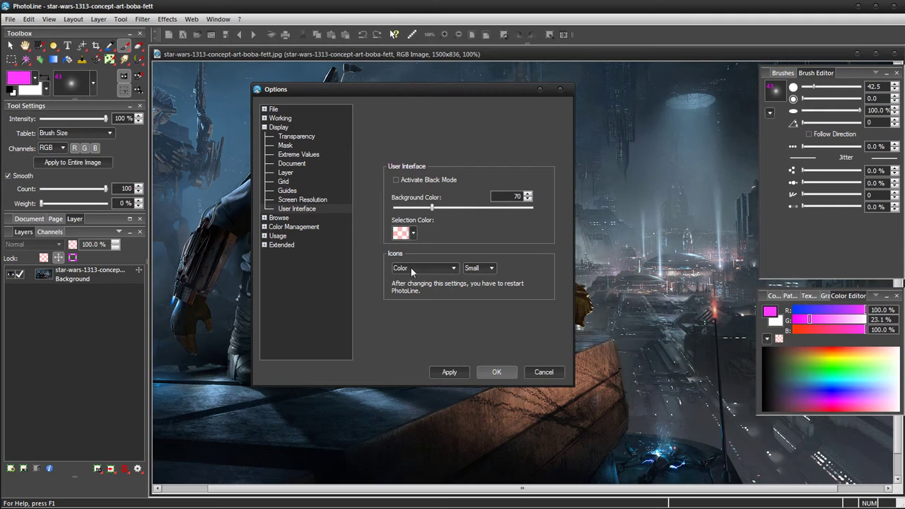
left_click(449, 372)
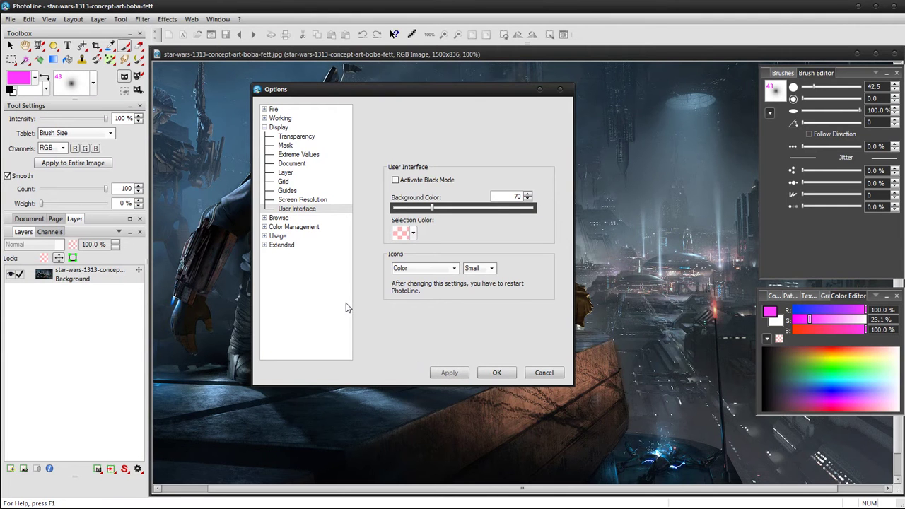
left_click(410, 182)
left_click(450, 372)
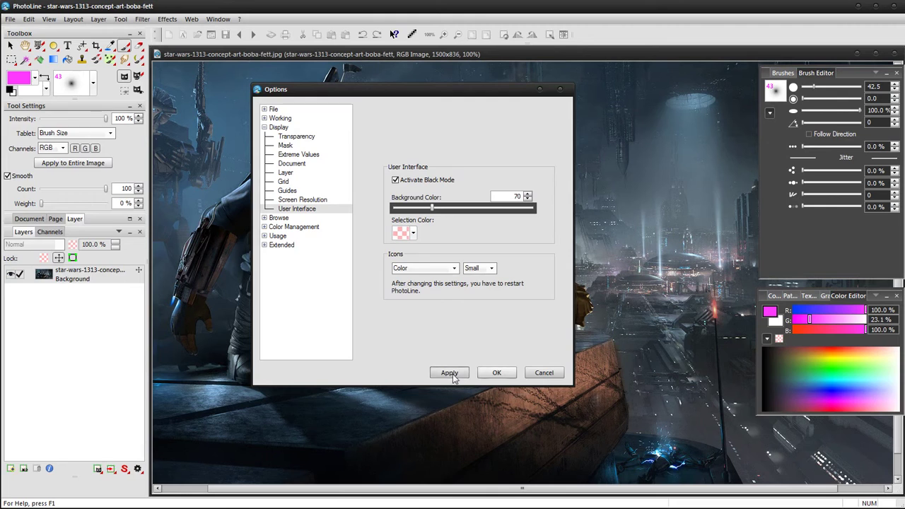
Step: Try the Color With Shadow icon style on the interface and return to the Color style
left_click(492, 268)
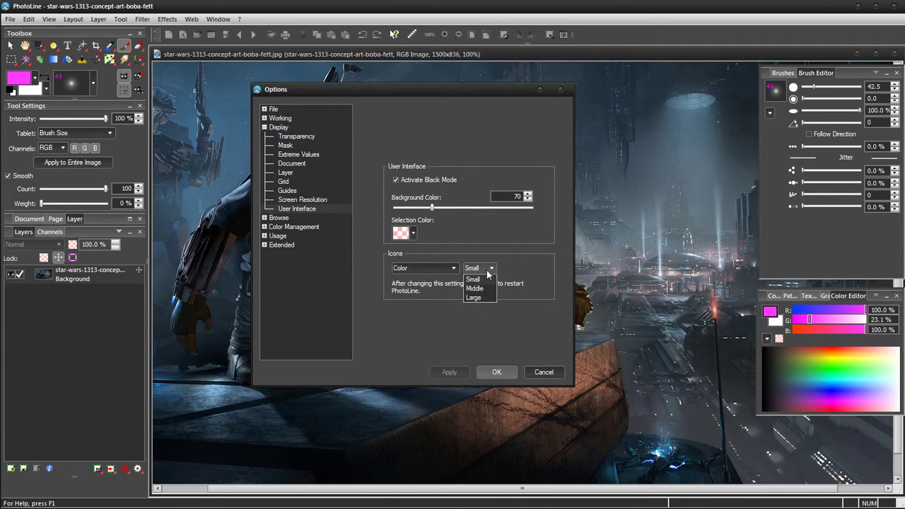
left_click(403, 268)
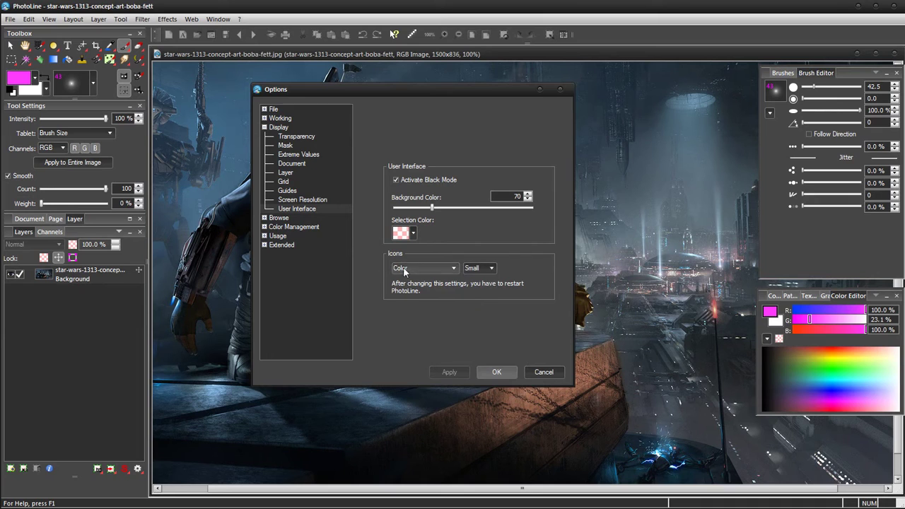
left_click(403, 268)
left_click(423, 279)
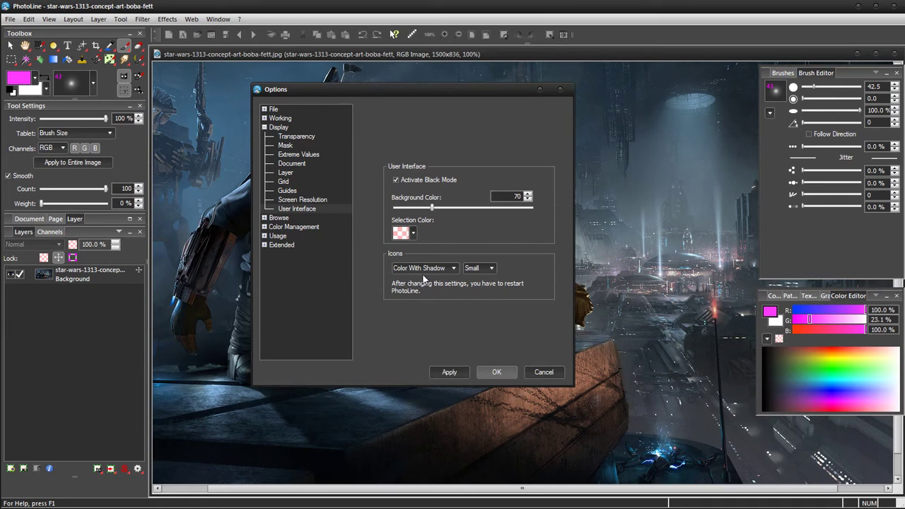
left_click(450, 372)
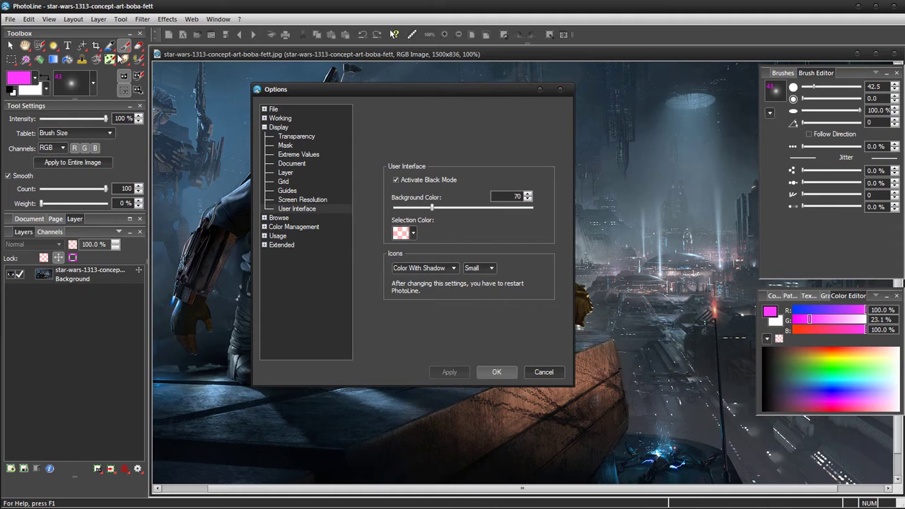
left_click(429, 266)
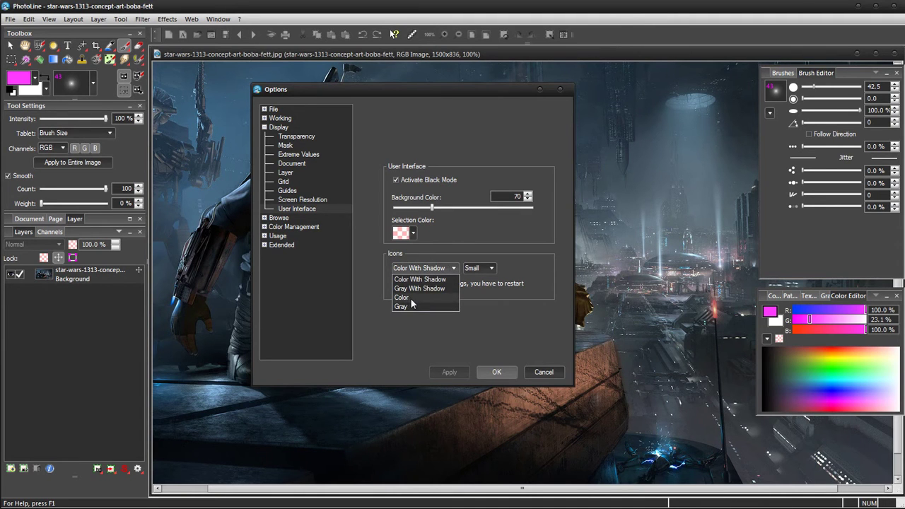
left_click(412, 298)
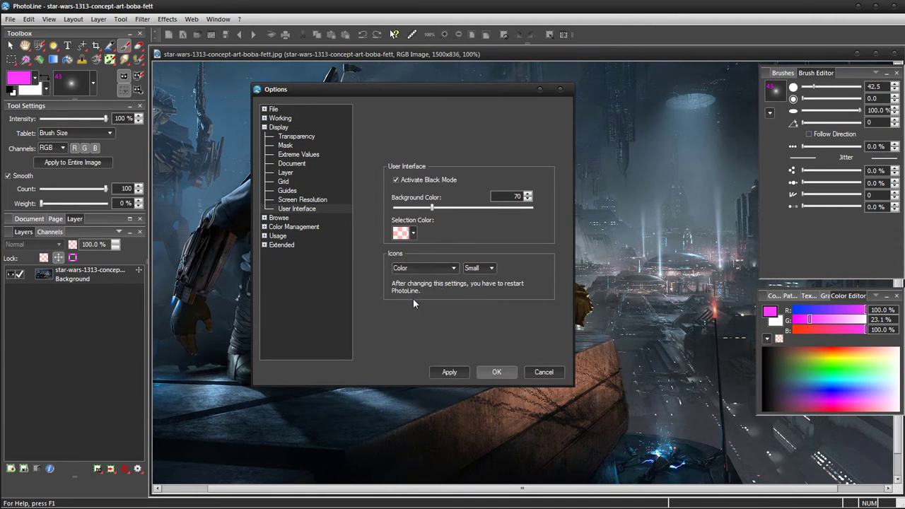
left_click(450, 372)
Step: Try the Gray icon style on the interface and restore the Color style
left_click(431, 268)
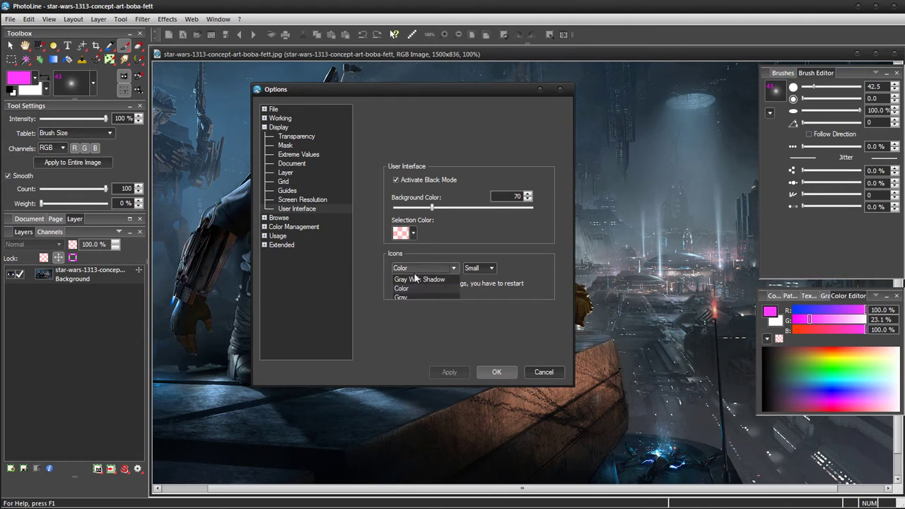
left_click(406, 307)
left_click(452, 372)
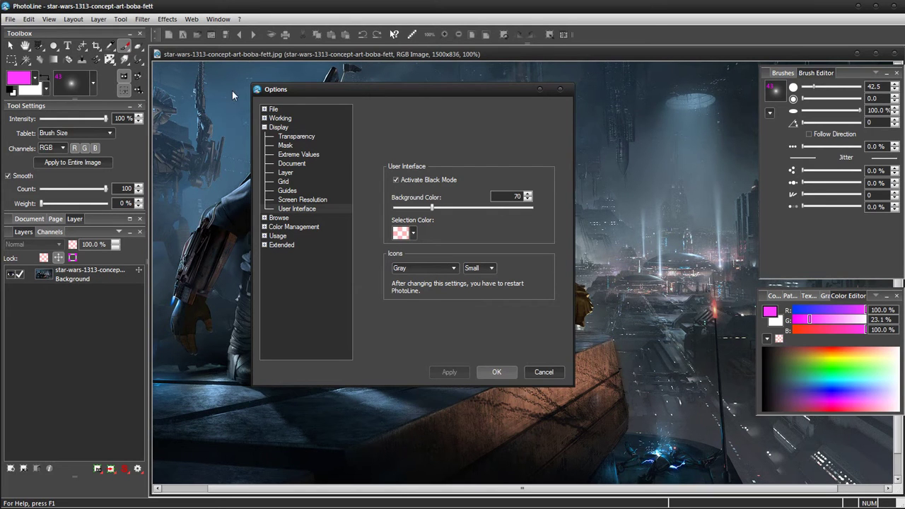
left_click(425, 268)
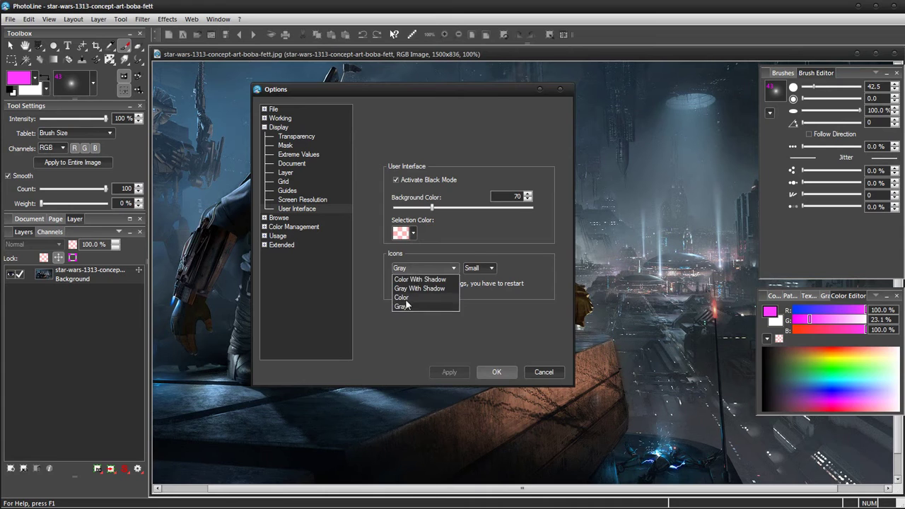
left_click(408, 306)
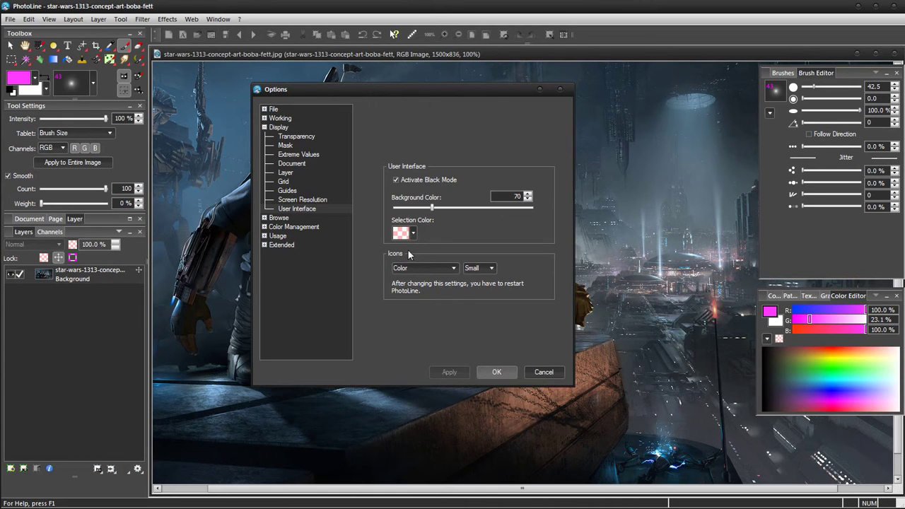
Step: Show the Keyboard Layout settings of the Usage category
left_click(263, 127)
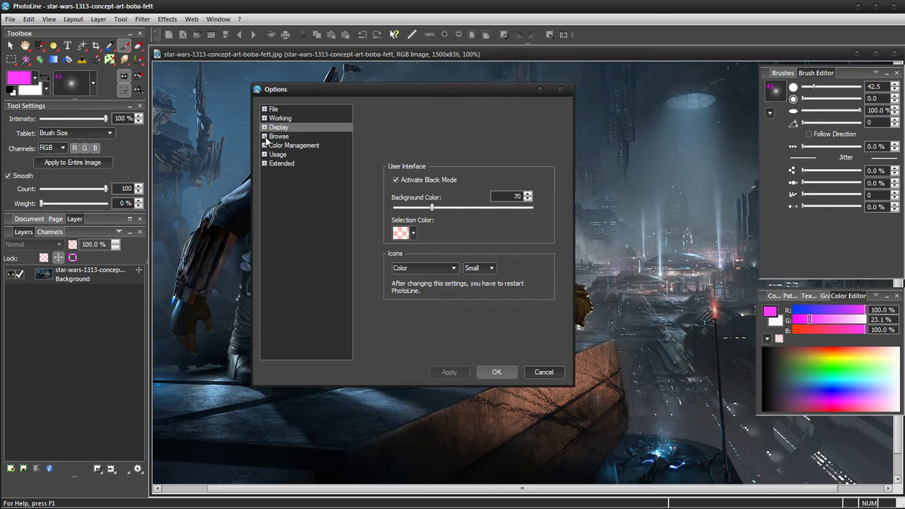
left_click(264, 136)
left_click(264, 137)
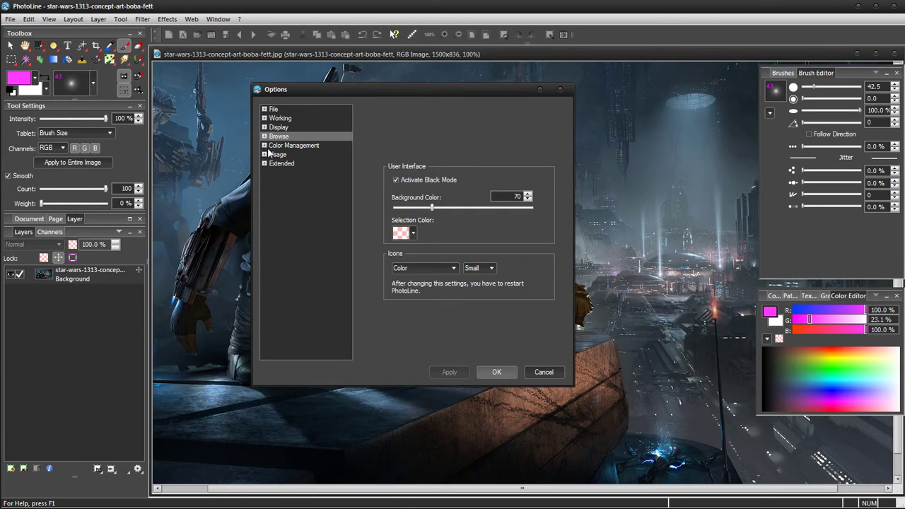
left_click(271, 155)
left_click(299, 164)
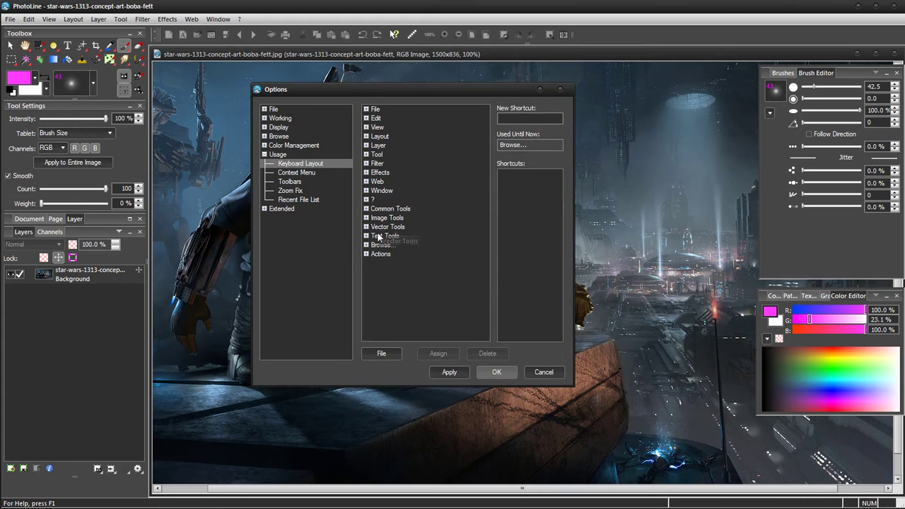
Step: Look through the Layout command group and its Page commands in the keyboard shortcut list
left_click(366, 137)
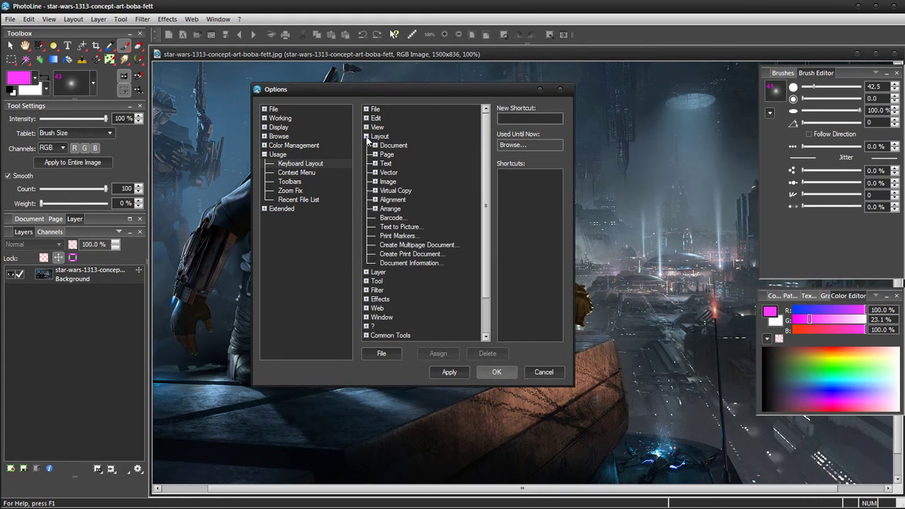
left_click(375, 155)
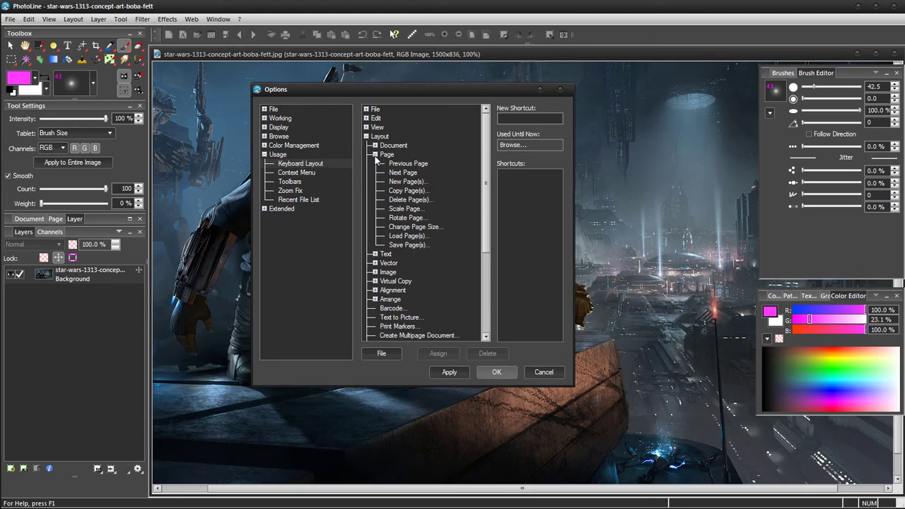
left_click(374, 154)
left_click(366, 137)
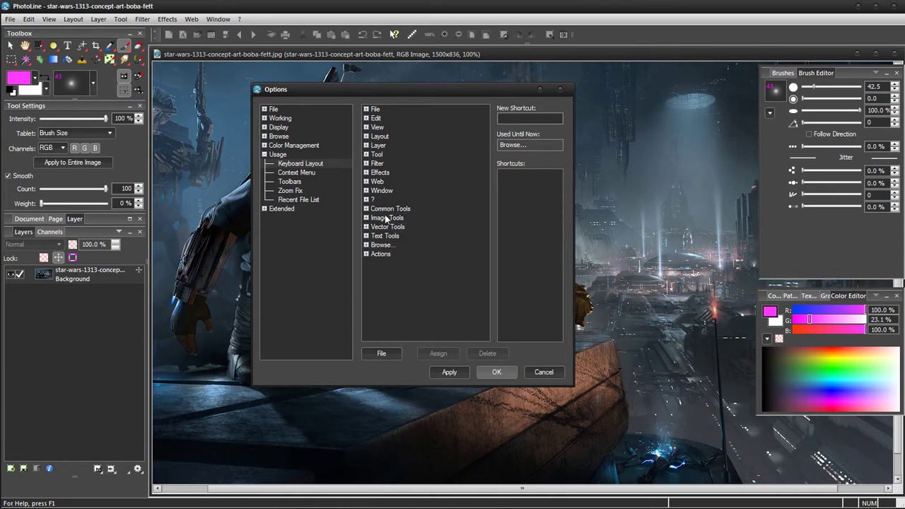
Step: Assign V as the shortcut for the Layer Tool in the Common Tools group
left_click(366, 209)
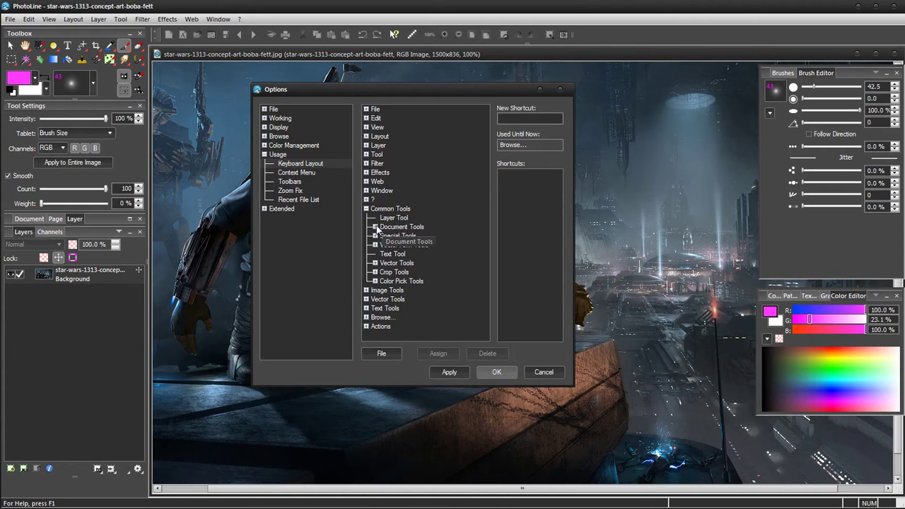
left_click(393, 222)
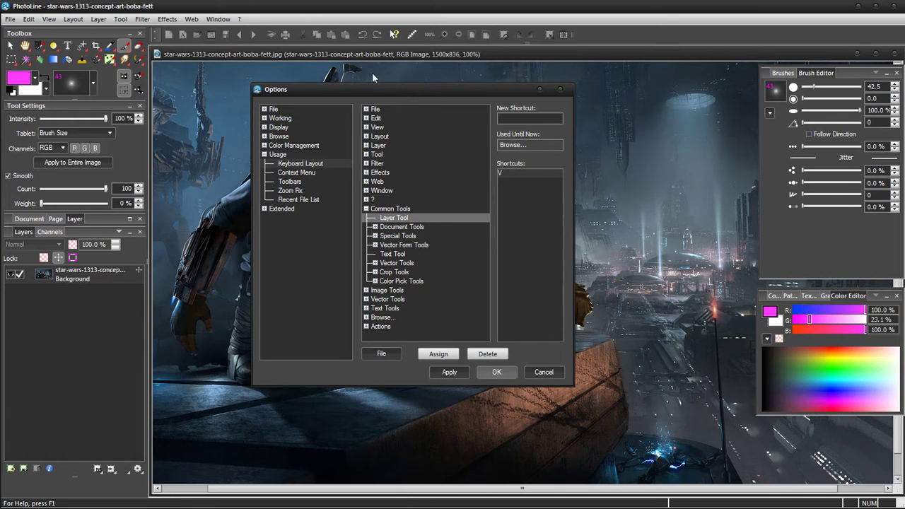
left_click(508, 120)
key("v")
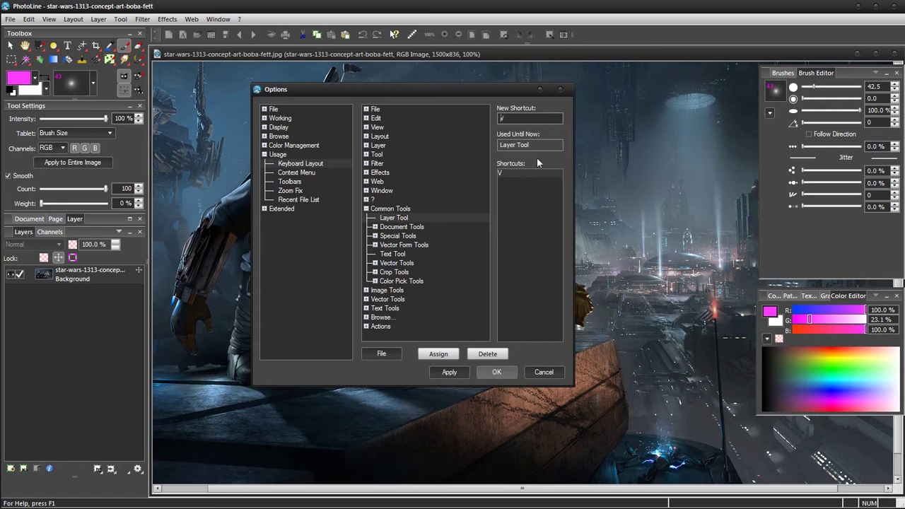
left_click(441, 355)
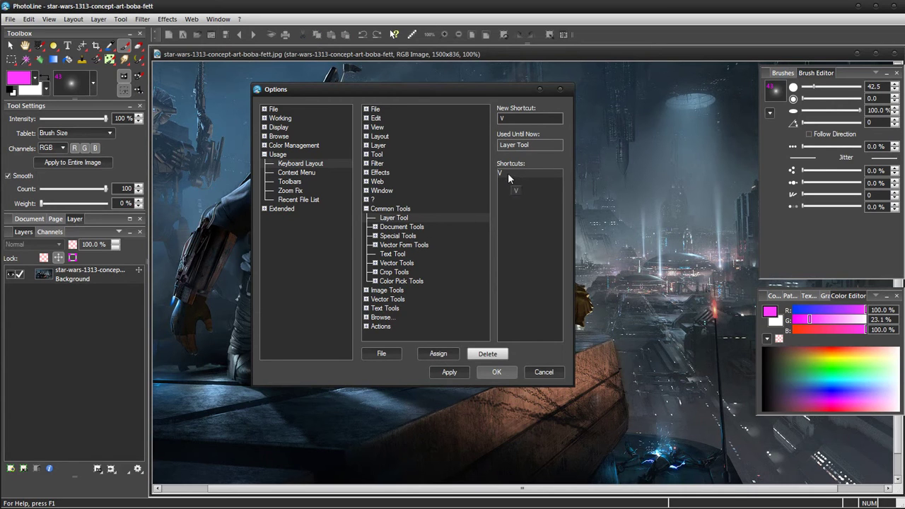
Step: Enter Z as the new shortcut for the Magnifier in the Document Tools group
left_click(375, 227)
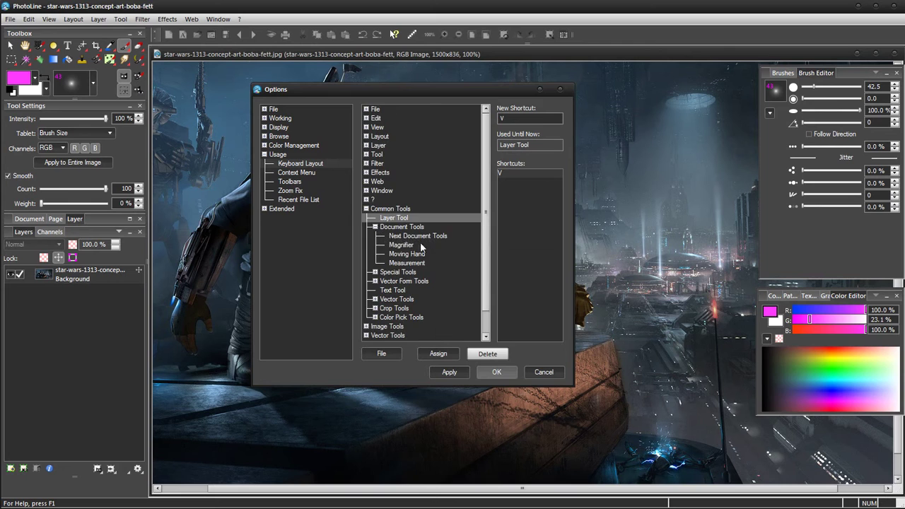
left_click(410, 246)
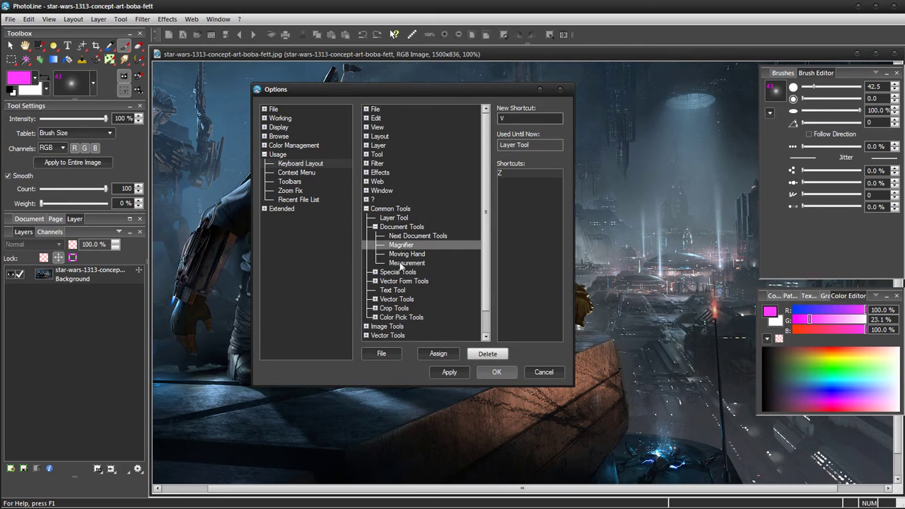
left_click(509, 118)
key("z")
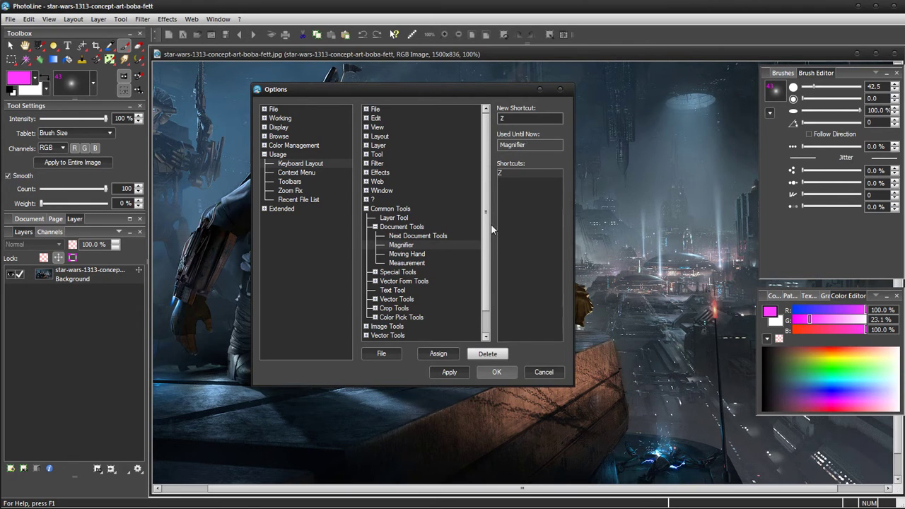
Step: Enter Space as the new shortcut for the Moving Hand tool and collapse the Document Tools group
left_click(414, 255)
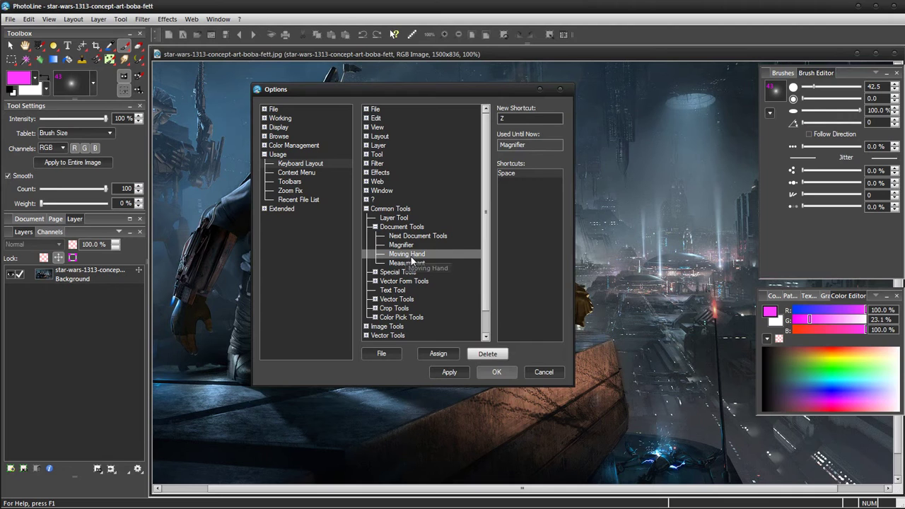
left_click(516, 119)
key("space")
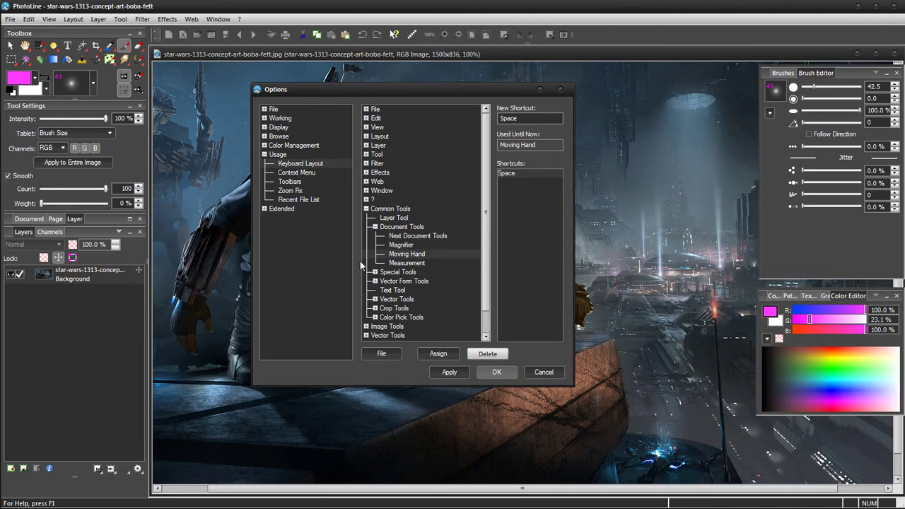
left_click(375, 227)
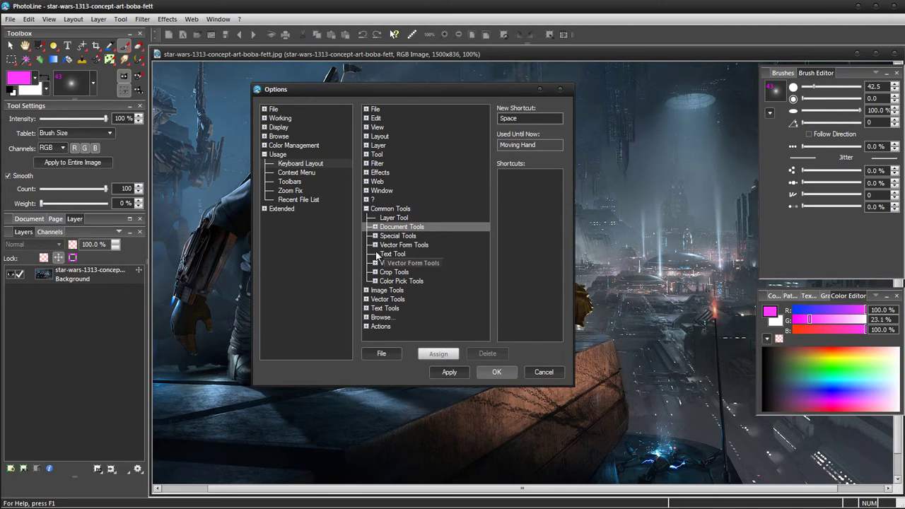
Step: Look through the Special Tools group in the shortcut list and collapse the Common Tools group
left_click(375, 237)
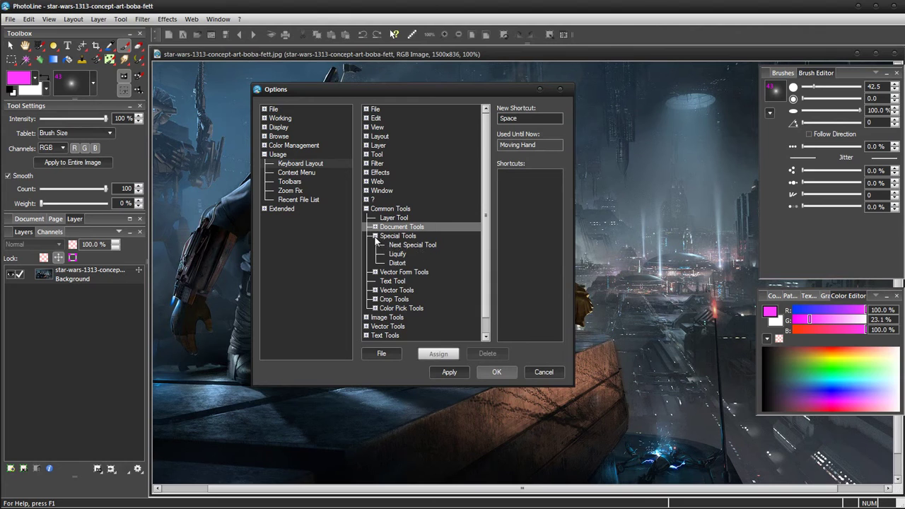
left_click(375, 236)
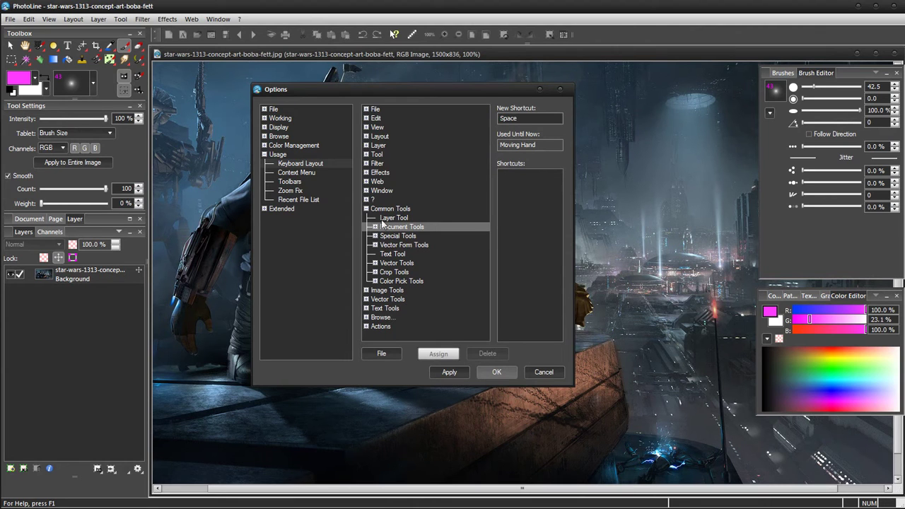
left_click(366, 209)
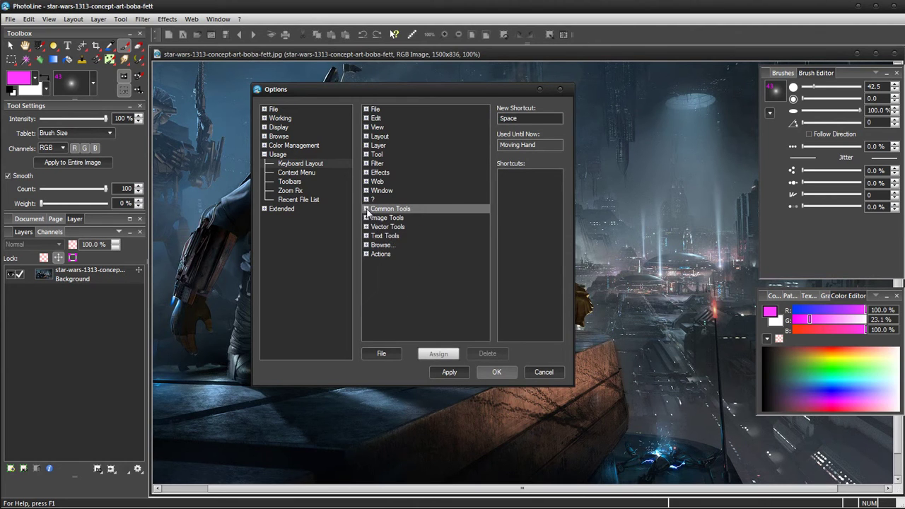
Step: Check the Painting tool's shortcut in the Paint Tools subgroup of Image Tools
left_click(366, 219)
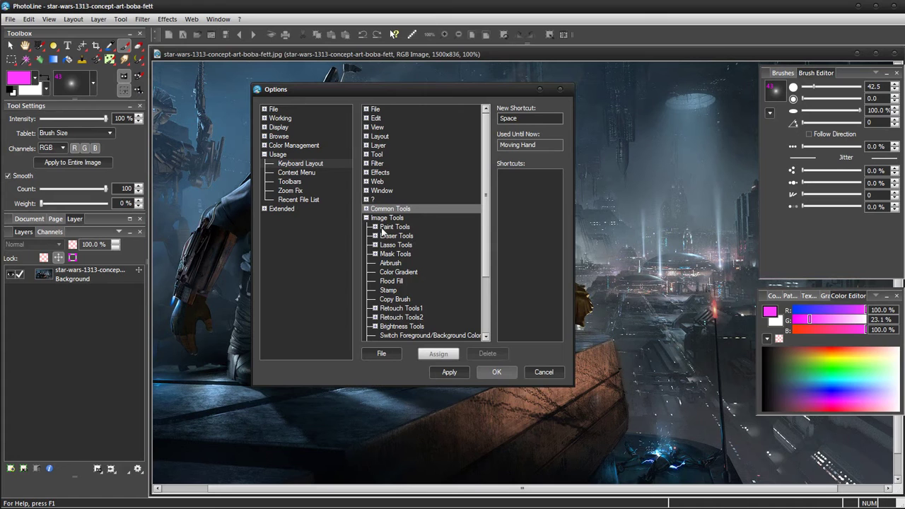
left_click(376, 227)
left_click(376, 227)
left_click(376, 228)
left_click(383, 244)
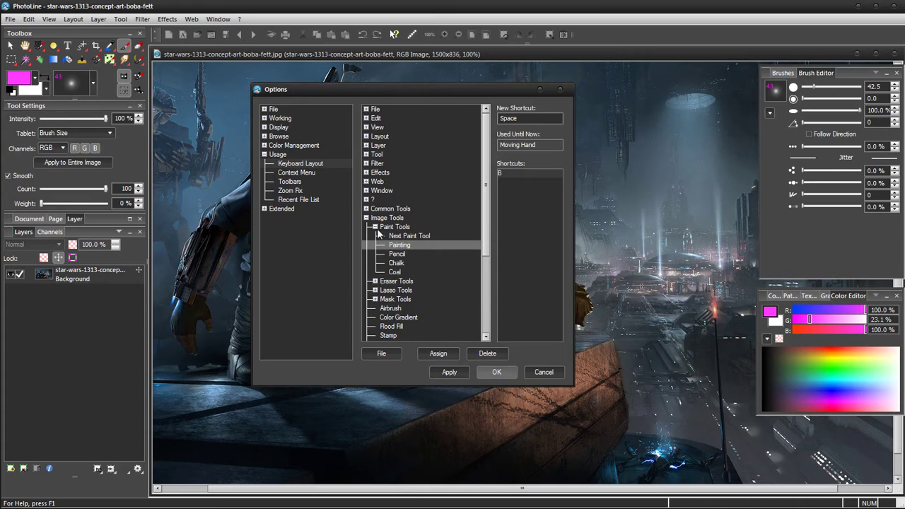
left_click(376, 228)
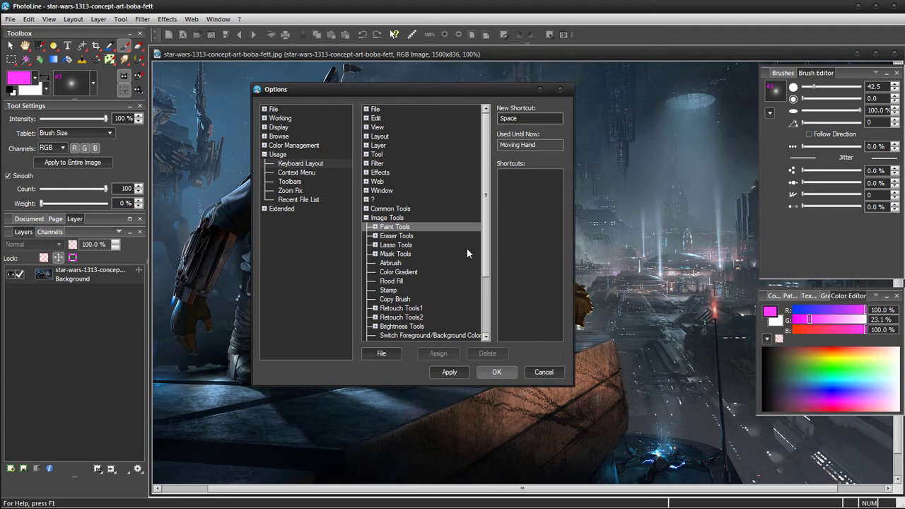
Step: Enter R as the new shortcut for the Finger tool in the Retouch Tools2 group and collapse the group
left_click_drag(485, 254, 484, 282)
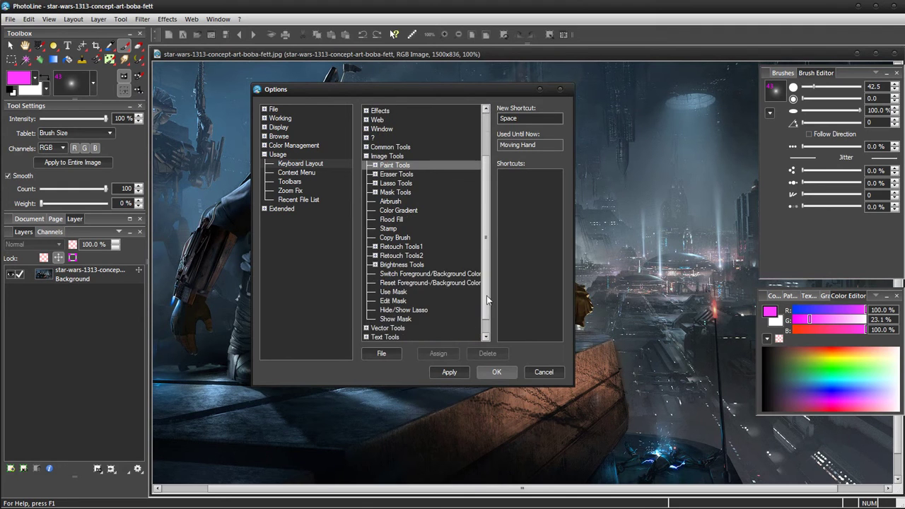
left_click(375, 247)
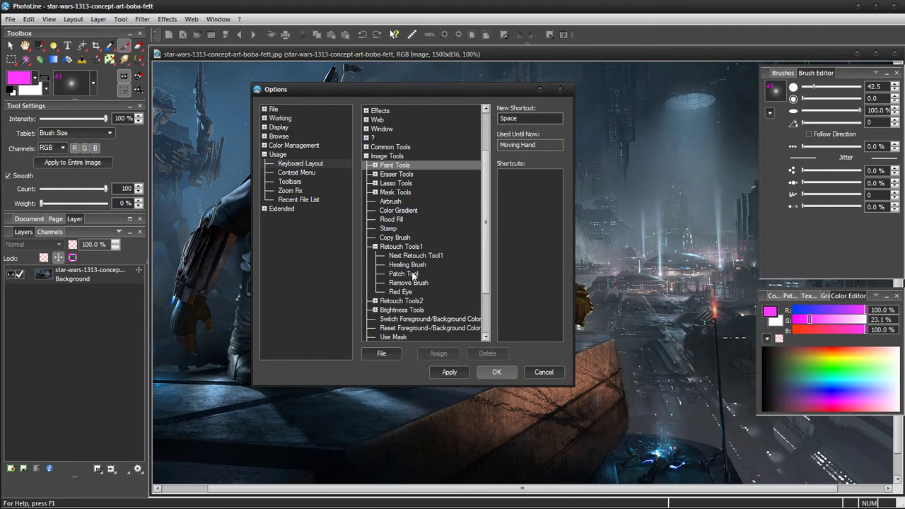
left_click(375, 246)
left_click(375, 256)
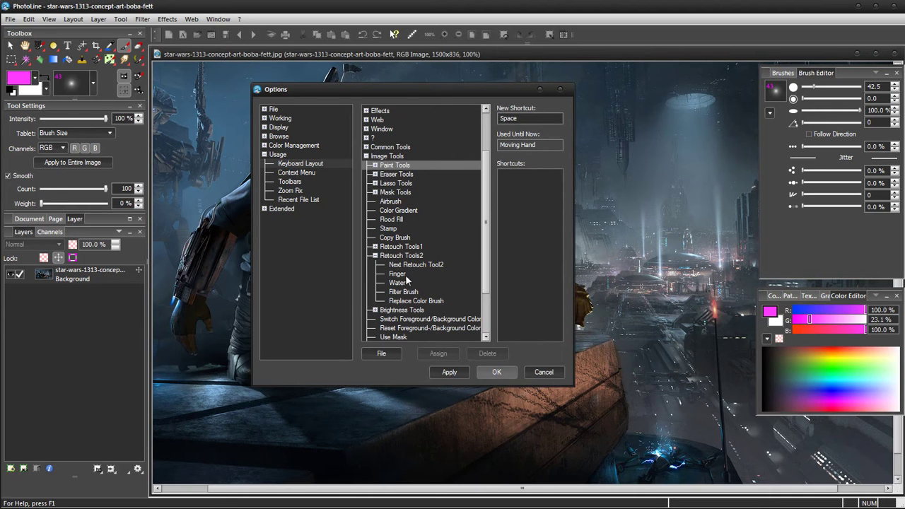
left_click(397, 274)
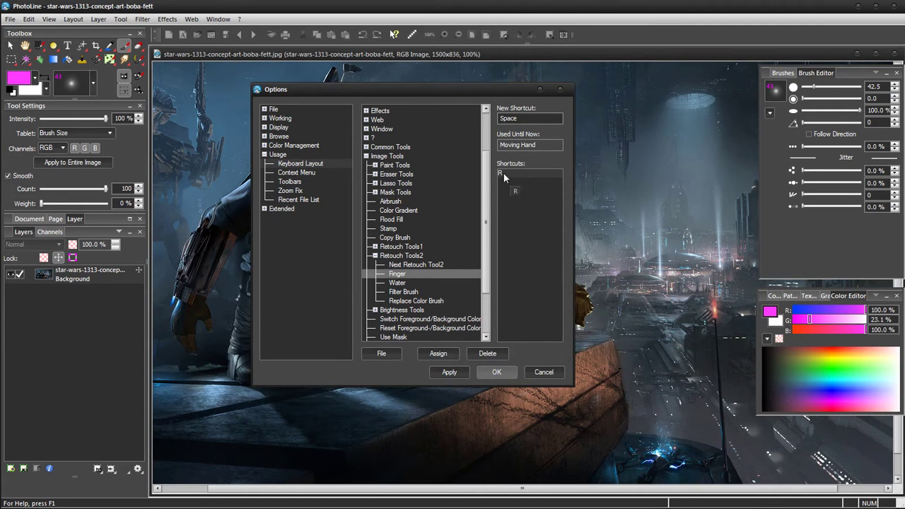
left_click(525, 118)
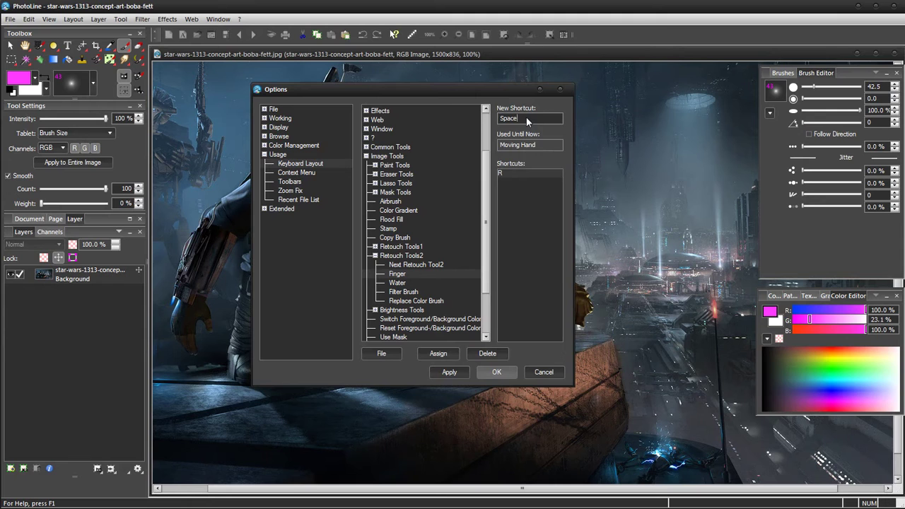
key("r")
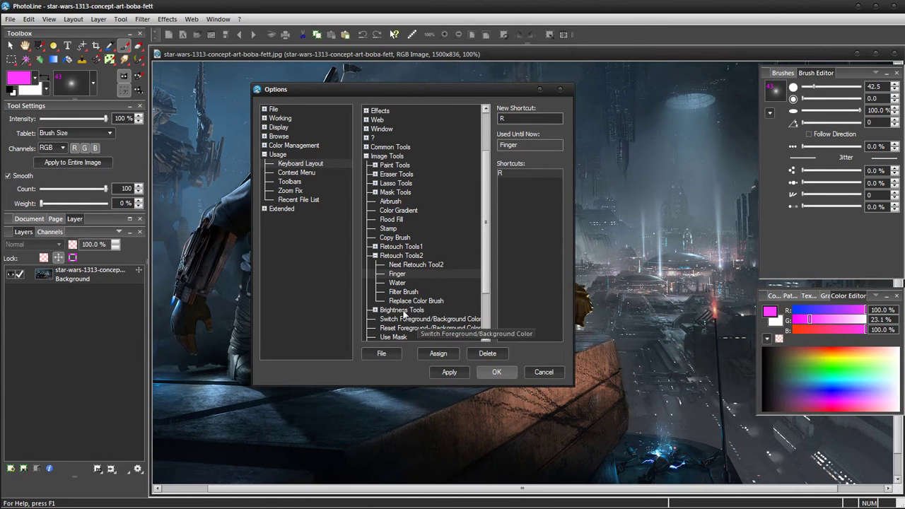
left_click(374, 256)
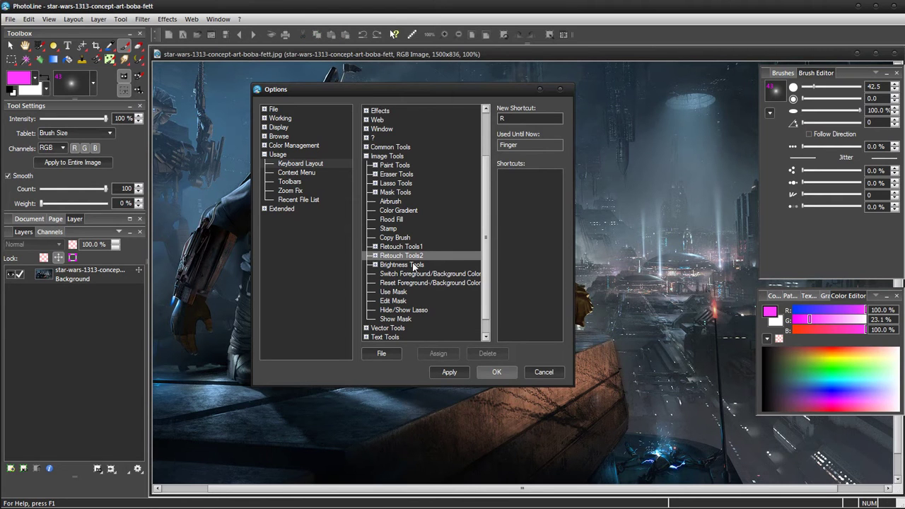
Step: Enter M as the new shortcut for the Rectangle lasso and check the shortcuts of the Circle lasso and Free Lasso
left_click(402, 185)
left_click(376, 184)
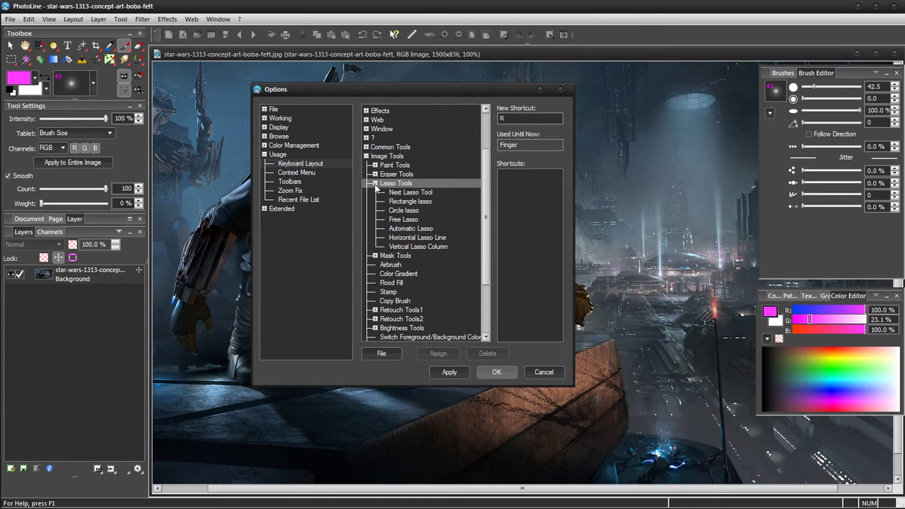
left_click(415, 204)
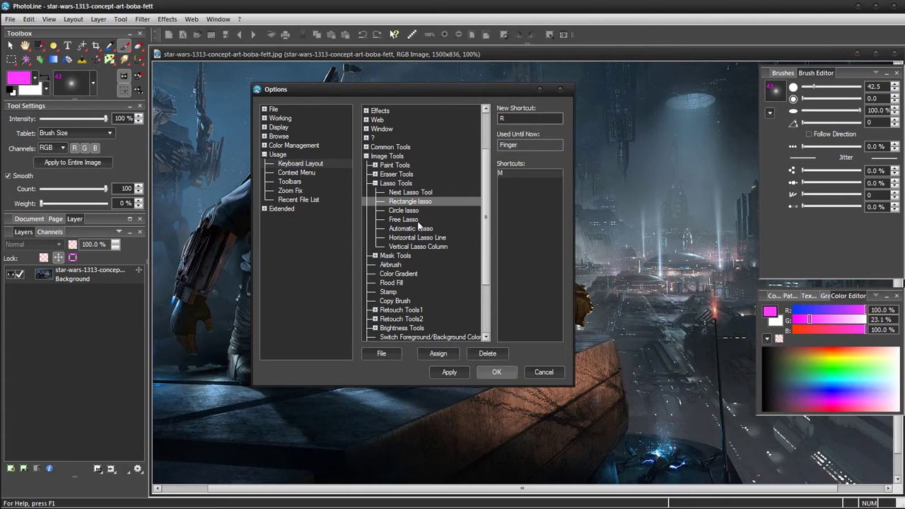
key("m")
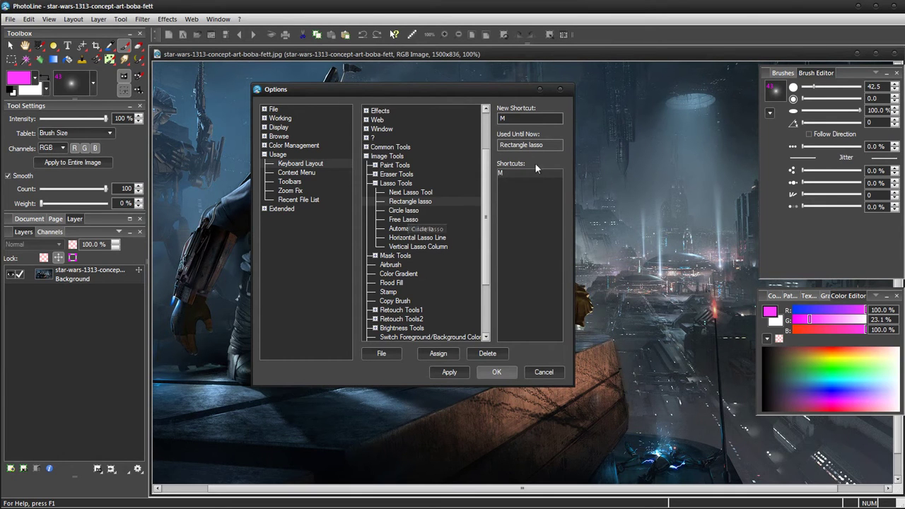
left_click(408, 212)
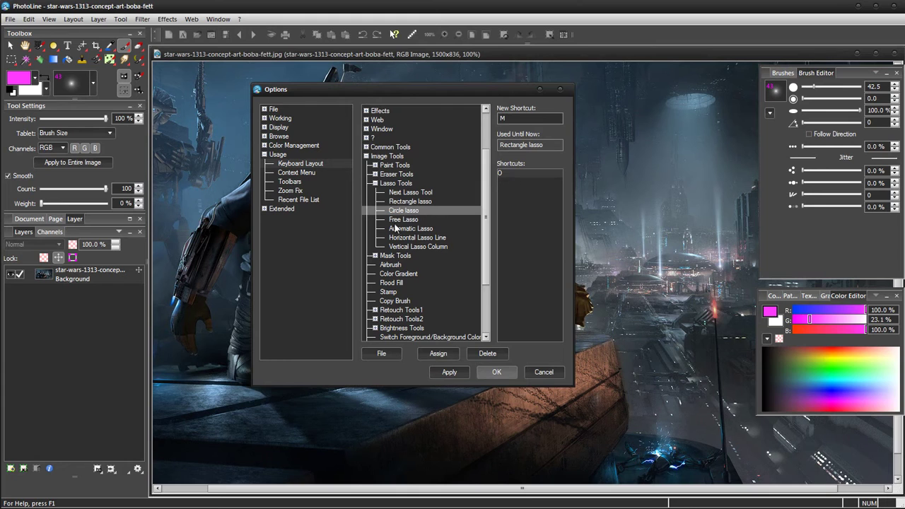
left_click(411, 220)
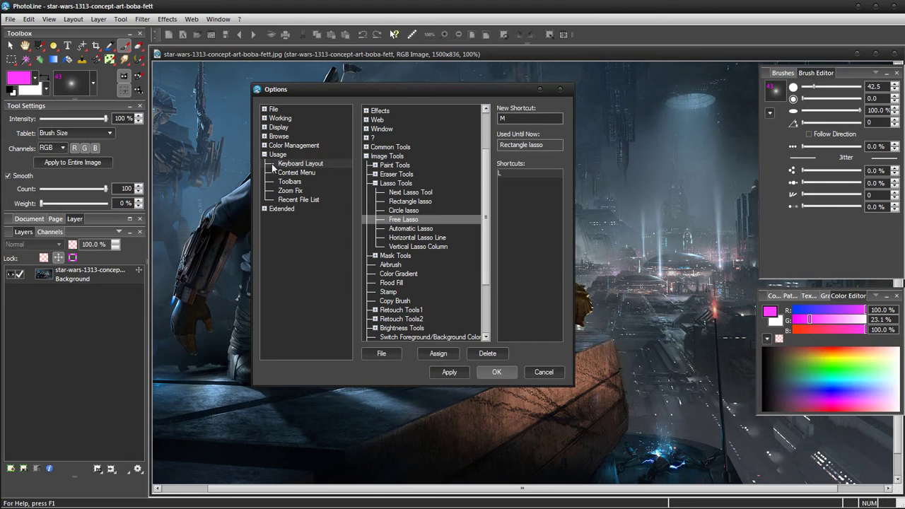
Step: Collapse the Image Tools group and look through the commands in the Actions group
key("Left")
key("Left")
key("Left")
key("Left")
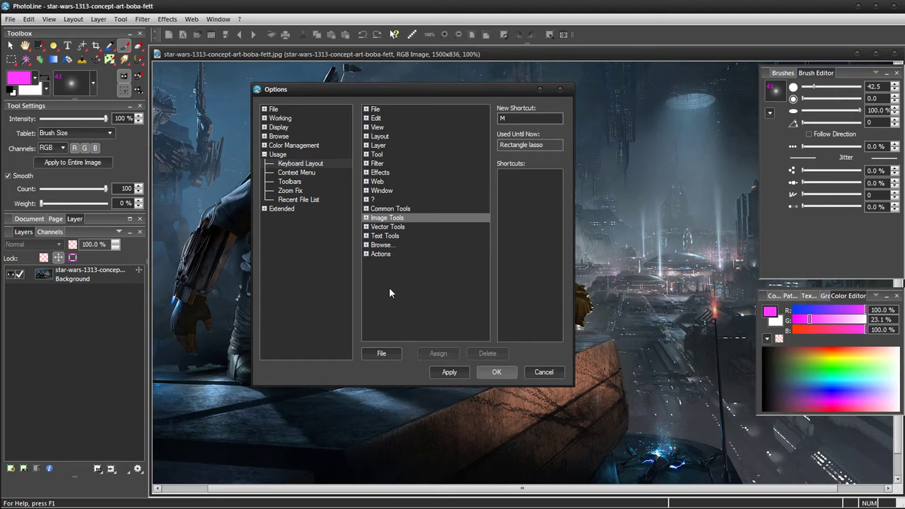
left_click(367, 255)
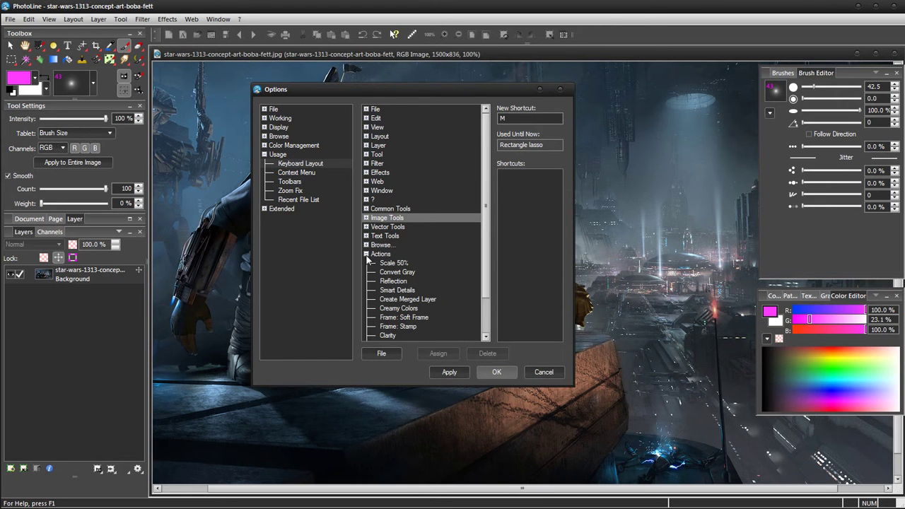
left_click(366, 254)
left_click(391, 256)
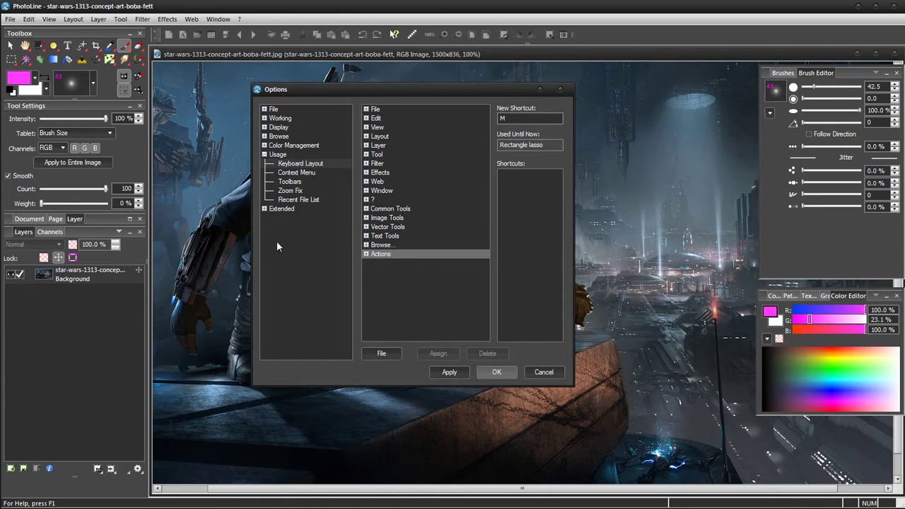
Step: Turn off Support Pressure Sensitive Tablet in the Extended Periphery options and accept the options
left_click(265, 155)
left_click(264, 163)
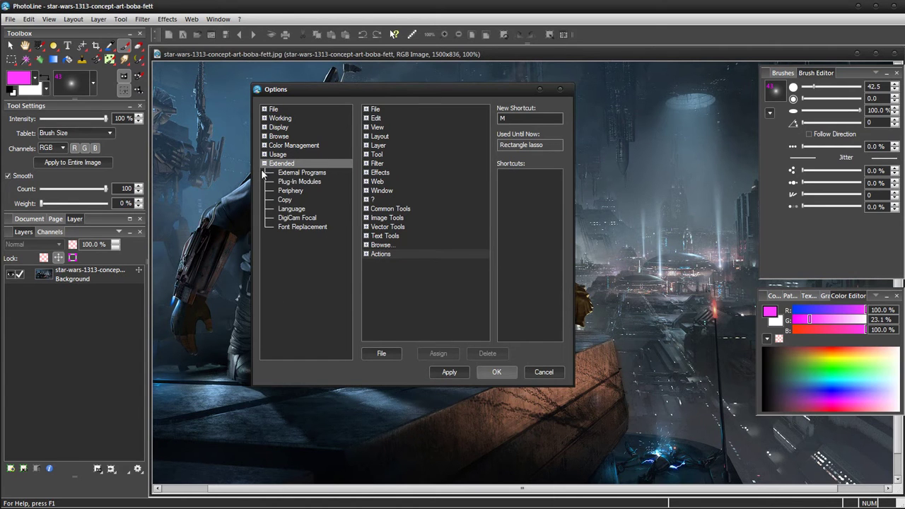
left_click(297, 192)
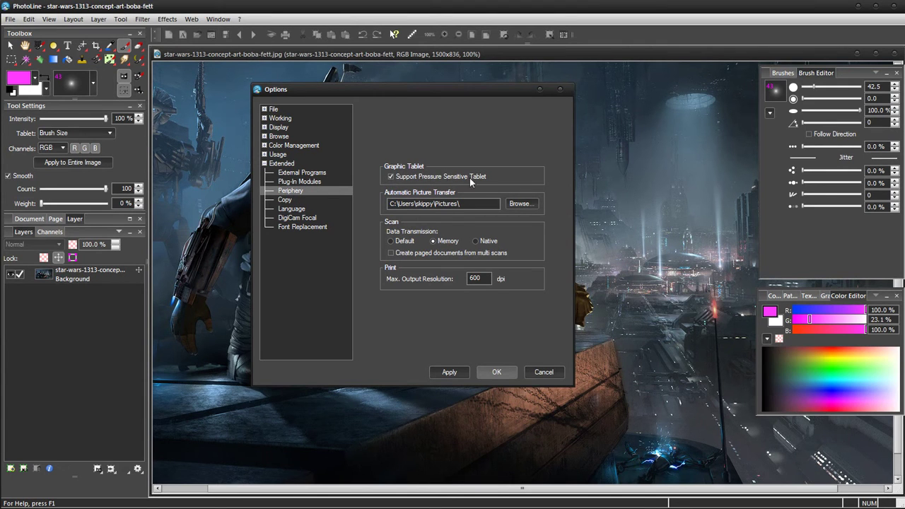
left_click(391, 177)
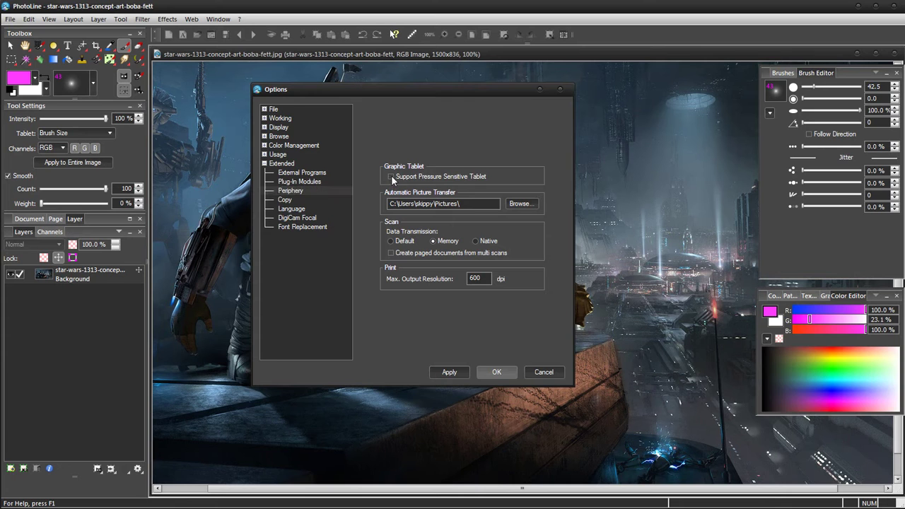
left_click(496, 372)
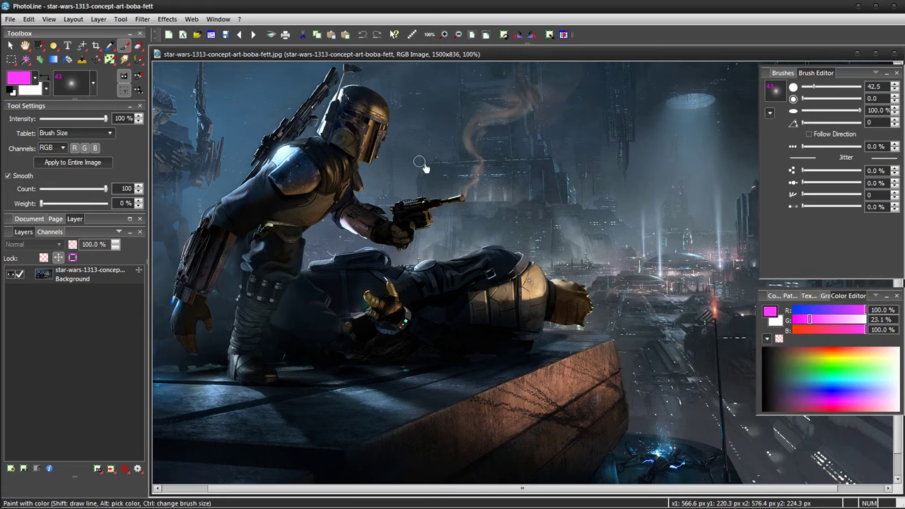
Step: Reduce the brush size to 17 and convert a rectangular lasso selection of about 362 x 210 px around the pistol to a layer
left_click_drag(423, 163, 385, 201)
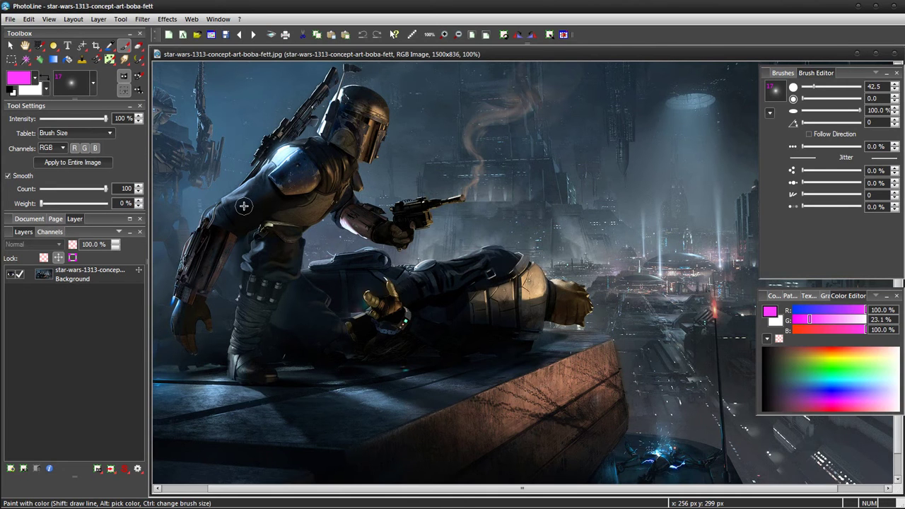
left_click(11, 60)
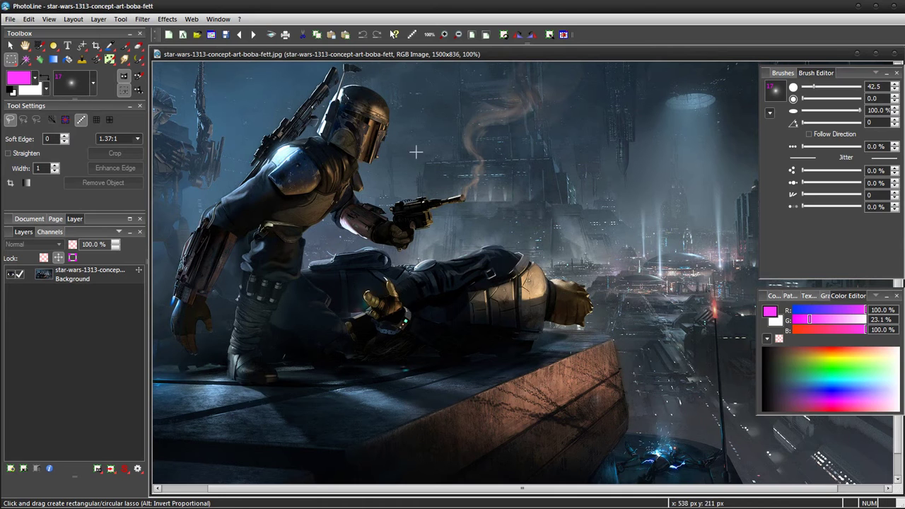
left_click_drag(567, 273, 363, 156)
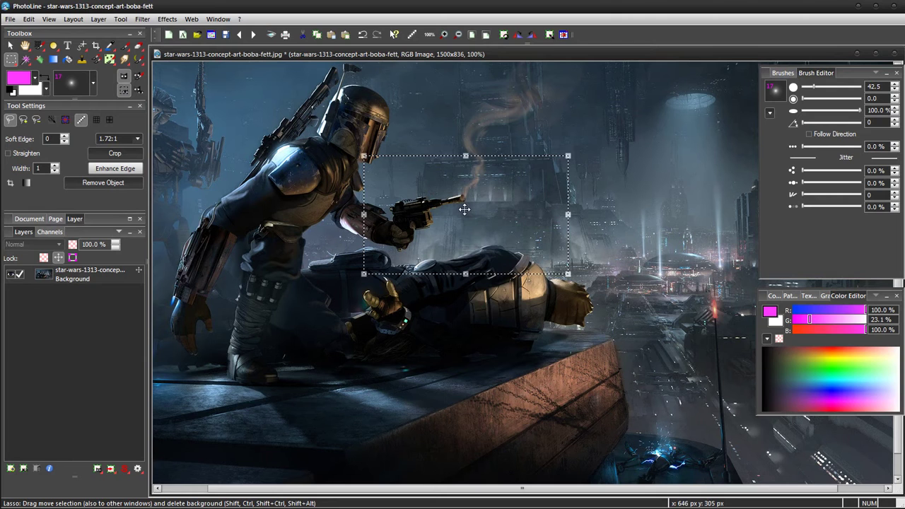
right_click(445, 195)
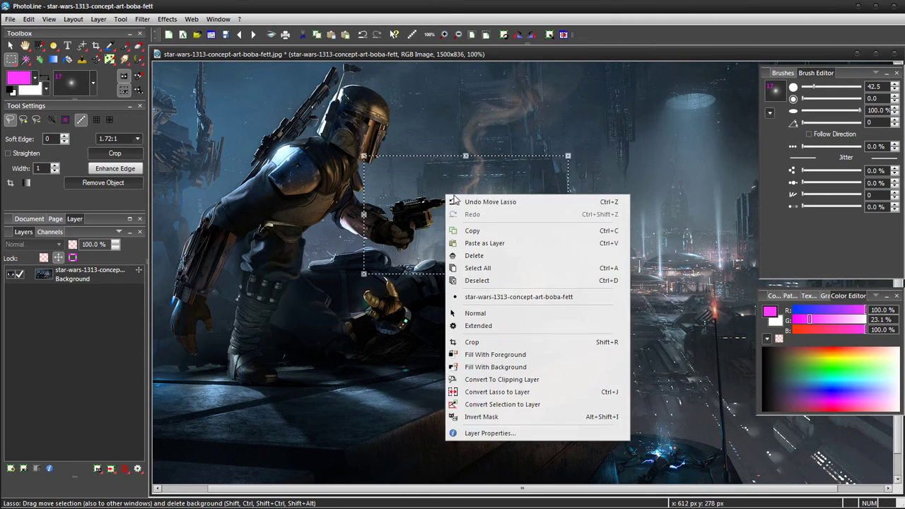
left_click(521, 408)
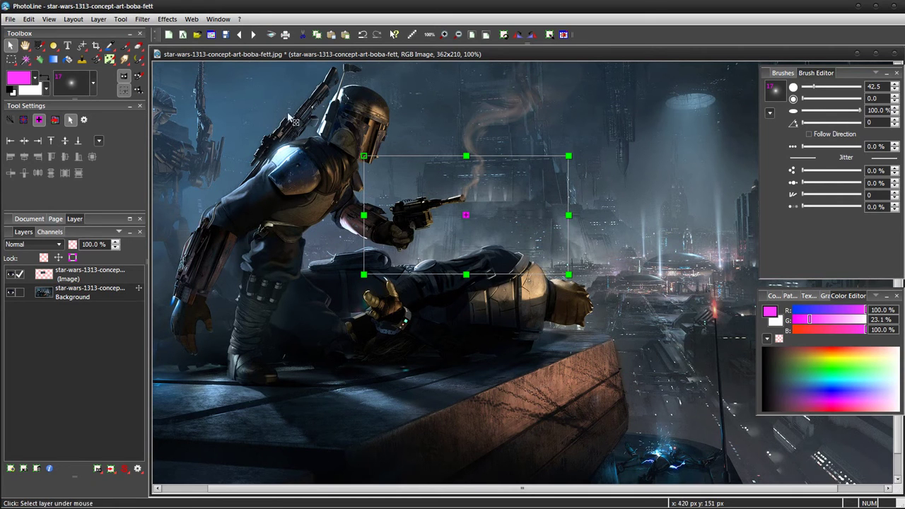
Step: Paint magenta test strokes around the edges of the new layer with the brush and remove them again
left_click(125, 45)
mouse_move(397, 178)
left_mouse_down()
mouse_move(513, 157)
mouse_move(555, 187)
mouse_move(586, 261)
mouse_move(513, 243)
mouse_move(438, 280)
mouse_move(396, 256)
mouse_move(375, 221)
mouse_move(378, 150)
left_mouse_up()
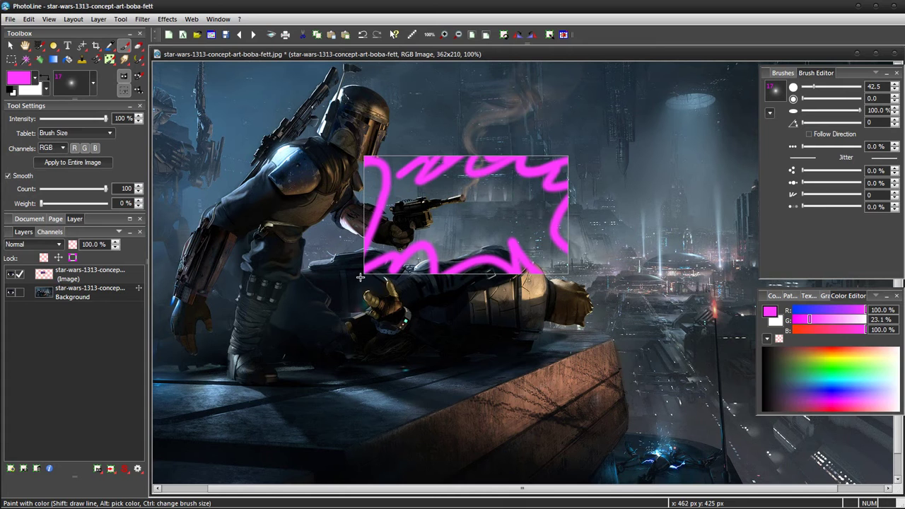
key("Delete")
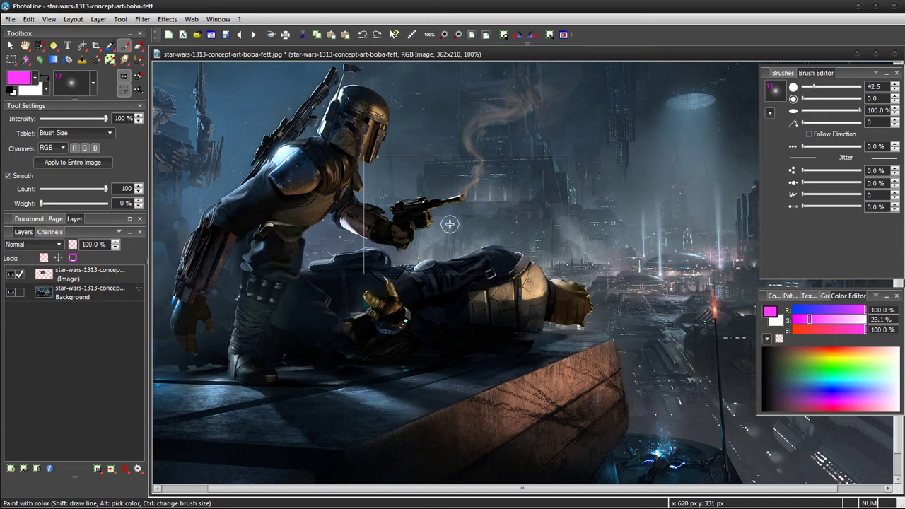
Step: Hide the frame around the active layer, paint magenta test strokes across the layer and undo them
key("ctrl+d")
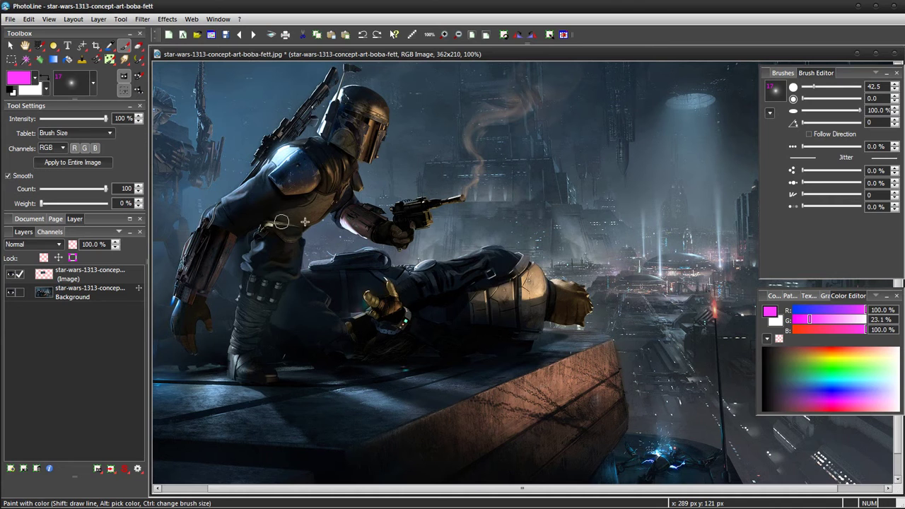
mouse_move(368, 157)
left_mouse_down()
mouse_move(364, 205)
mouse_move(438, 196)
mouse_move(580, 154)
mouse_move(394, 309)
mouse_move(339, 239)
mouse_move(585, 360)
left_mouse_up()
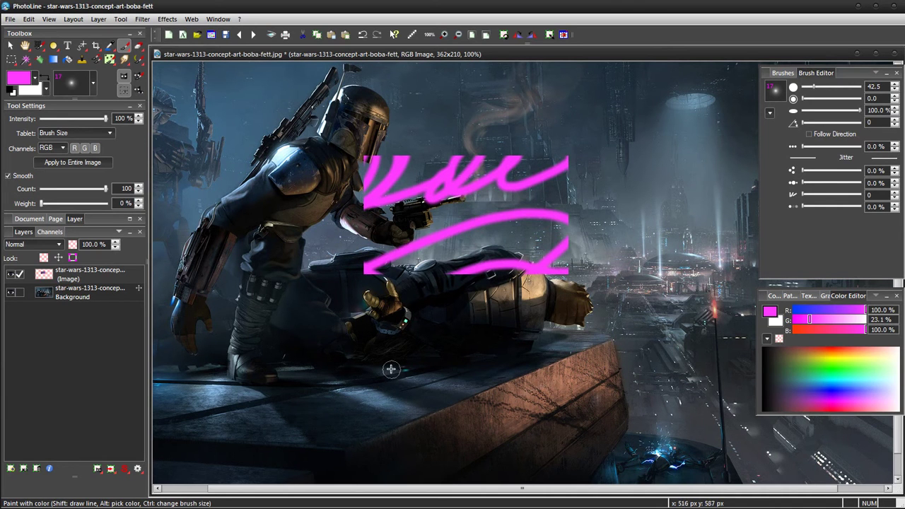
key("ctrl+z")
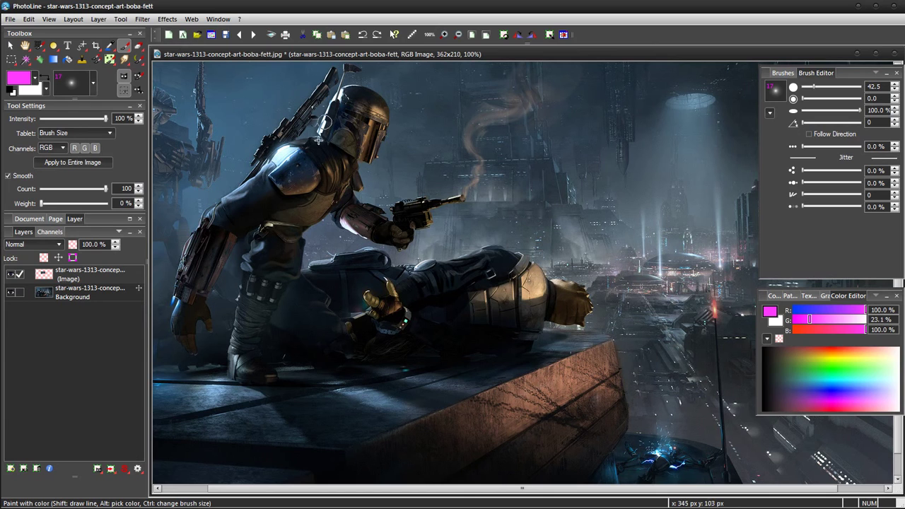
Step: Remove a magenta test stroke painted around the pistol layer's edges, and bring the layer to document size
mouse_move(442, 222)
left_mouse_down()
mouse_move(489, 158)
mouse_move(567, 171)
mouse_move(569, 244)
mouse_move(527, 273)
left_mouse_up()
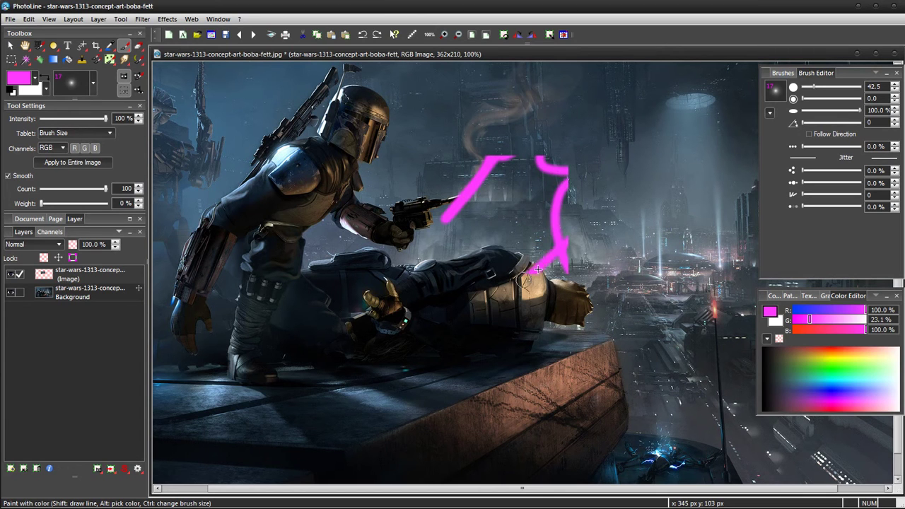
key("Delete")
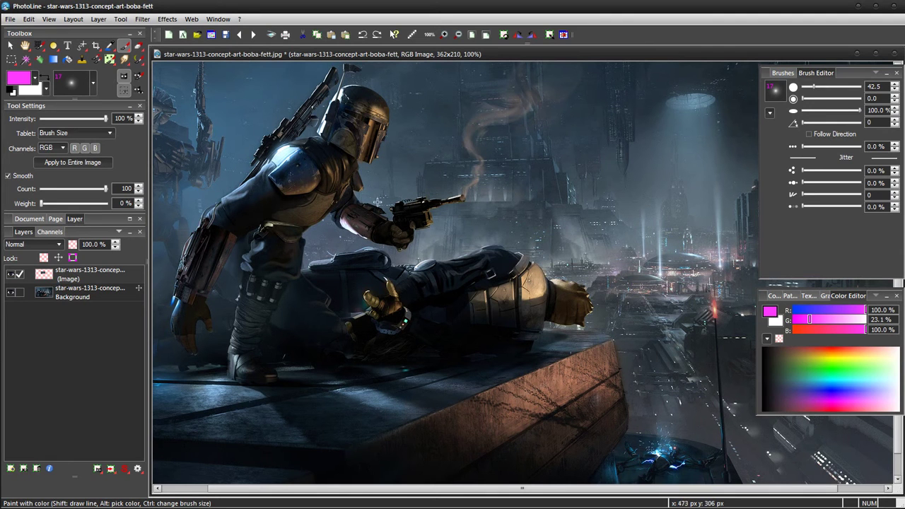
left_click(73, 19)
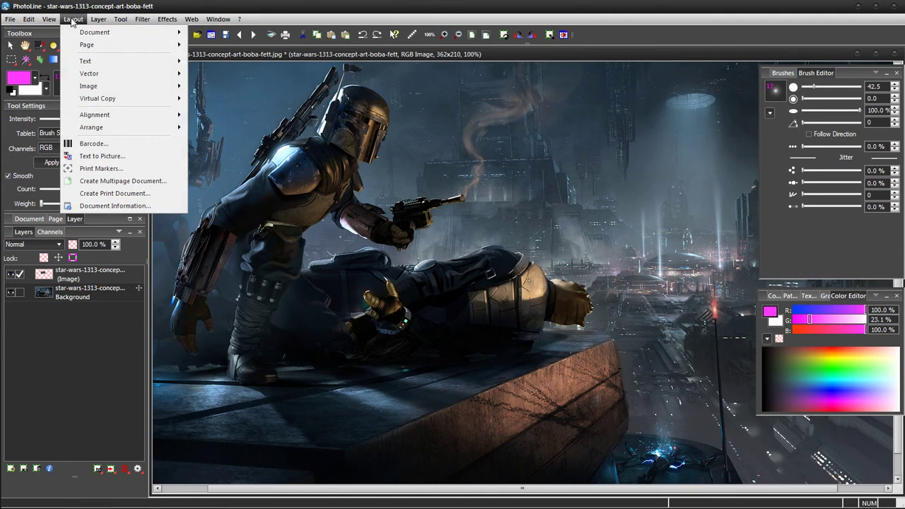
mouse_move(111, 85)
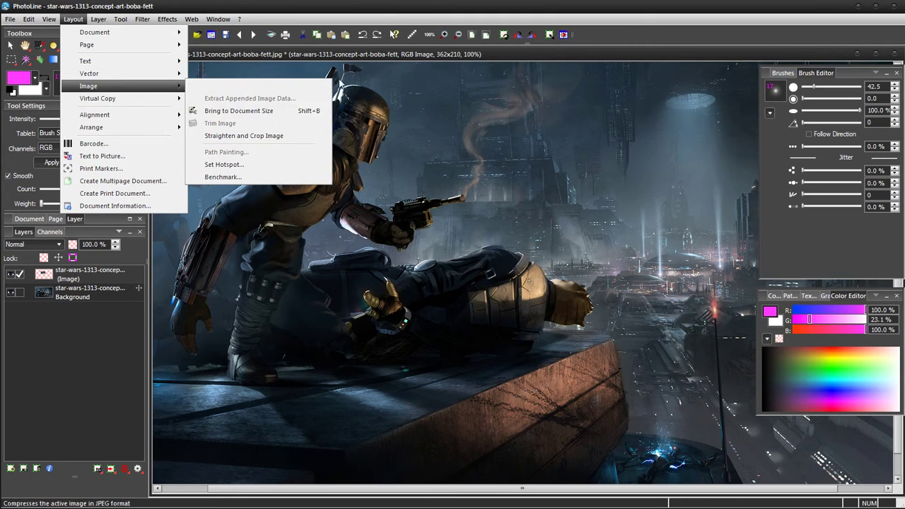
left_click(383, 9)
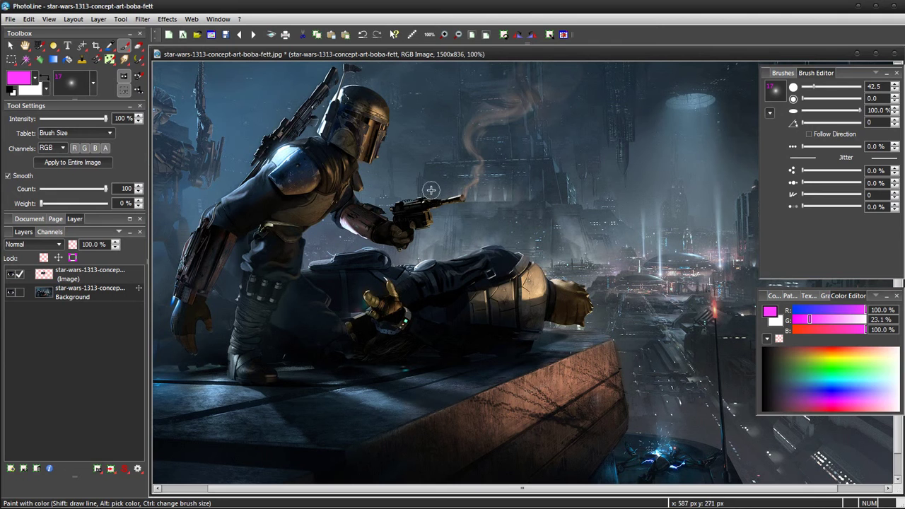
Step: Paint magenta strokes across the figure on the enlarged layer and hide the Background layer
mouse_move(502, 222)
left_mouse_down()
mouse_move(347, 116)
mouse_move(231, 85)
mouse_move(349, 125)
mouse_move(471, 136)
mouse_move(357, 210)
mouse_move(238, 243)
mouse_move(276, 318)
left_mouse_up()
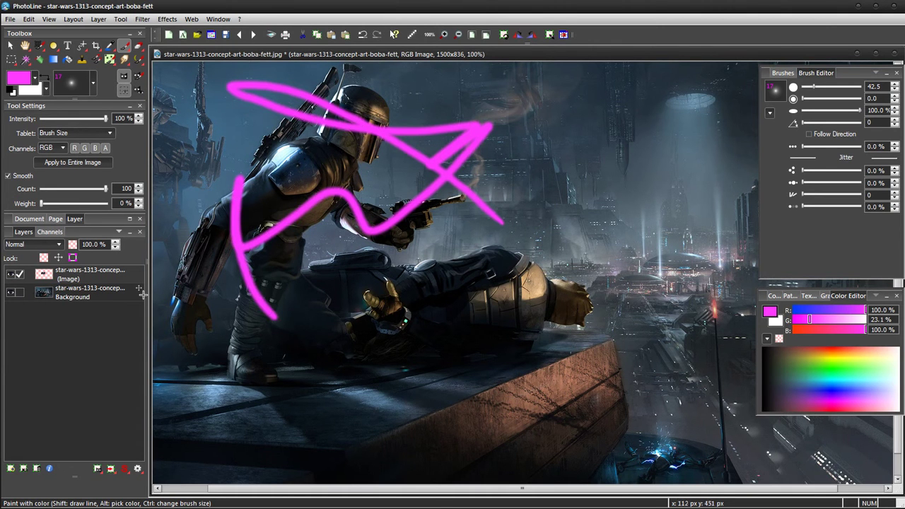
left_click(11, 292)
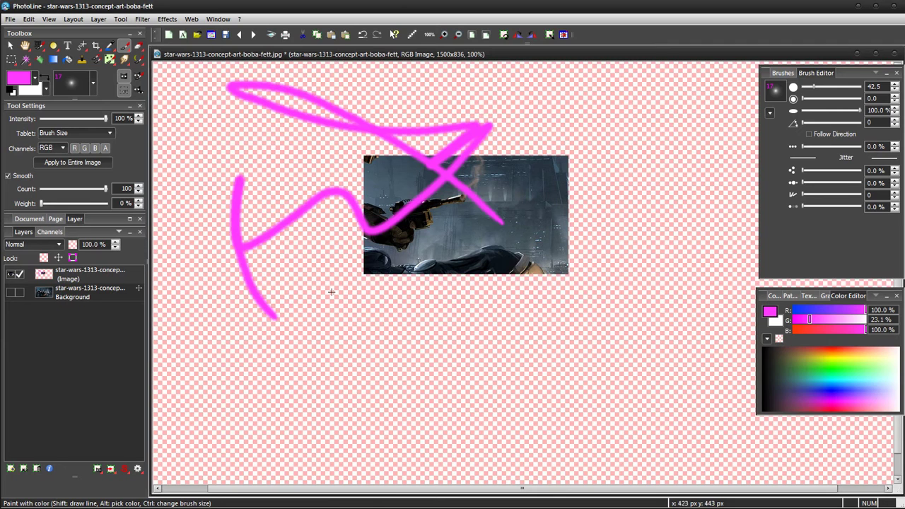
key("ctrl+z")
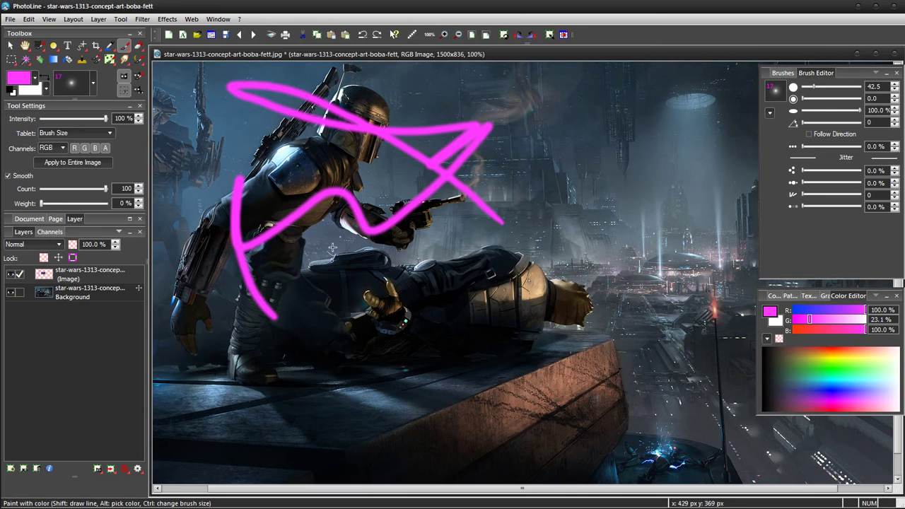
left_click(11, 292)
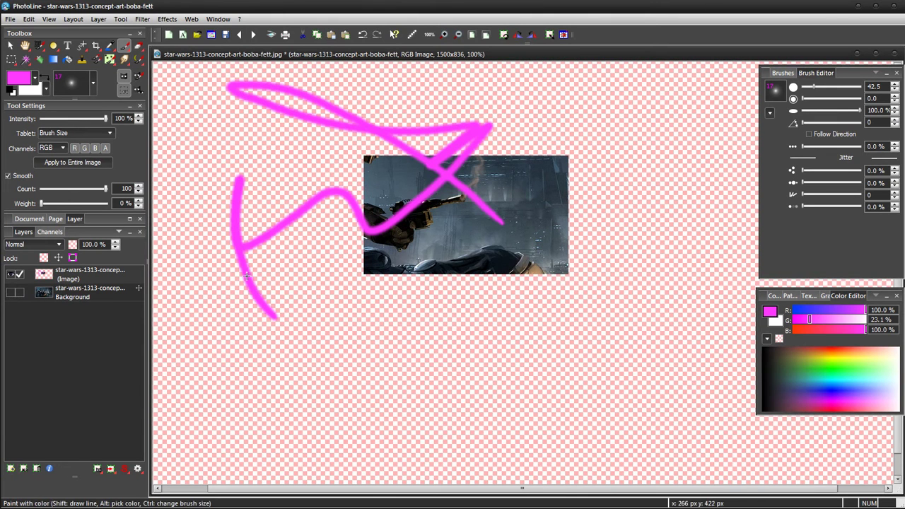
Step: Move the layer toward the lower right, partly past the document edge, painting magenta strokes on it before and after the move
left_click(457, 36)
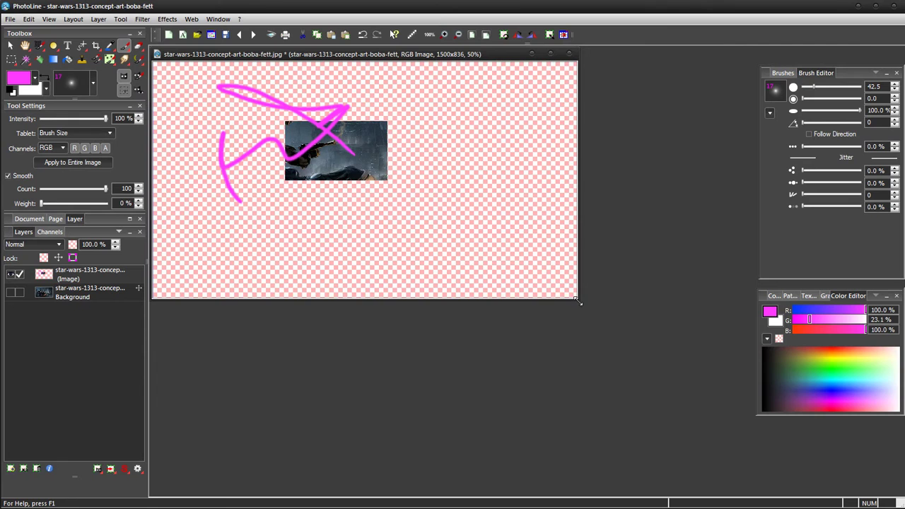
left_click_drag(577, 301, 739, 418)
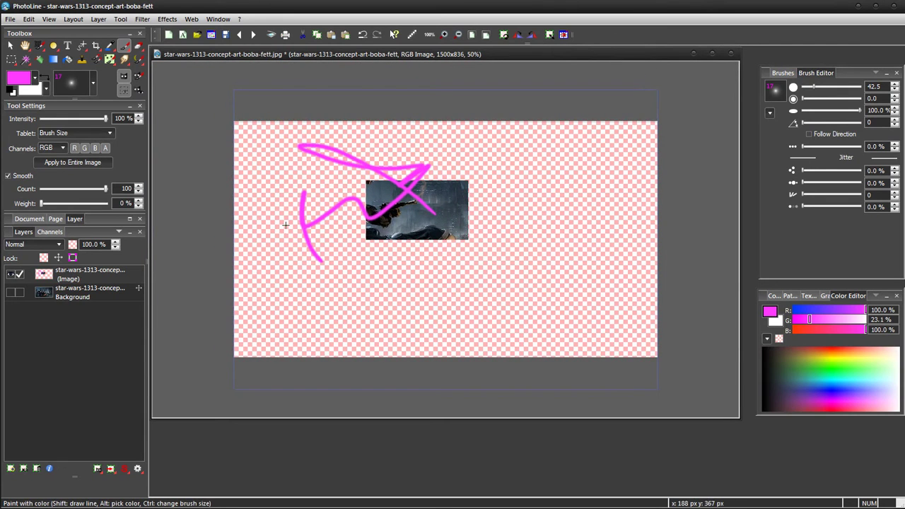
mouse_move(275, 160)
left_mouse_down()
mouse_move(244, 169)
mouse_move(237, 188)
mouse_move(262, 125)
mouse_move(273, 154)
mouse_move(282, 142)
mouse_move(382, 157)
mouse_move(434, 135)
mouse_move(527, 183)
mouse_move(262, 234)
mouse_move(350, 184)
mouse_move(308, 229)
mouse_move(451, 274)
left_mouse_up()
key("v")
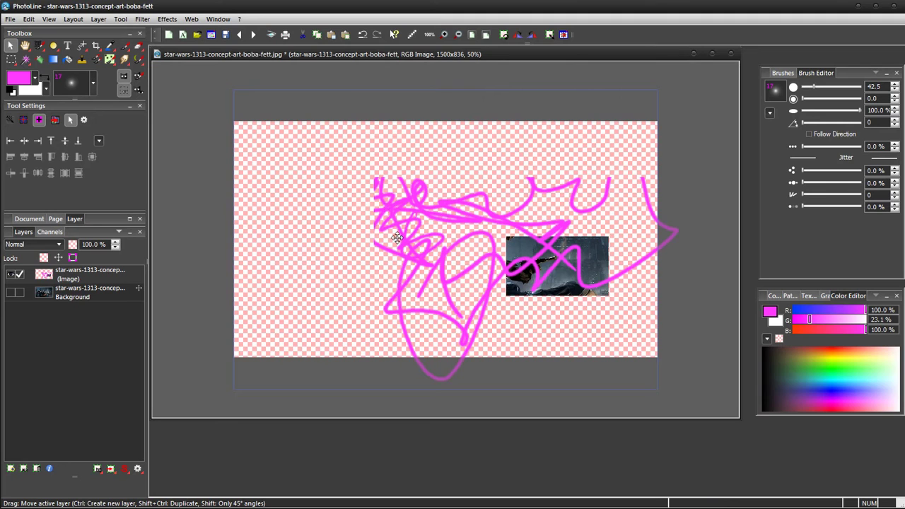
key("b")
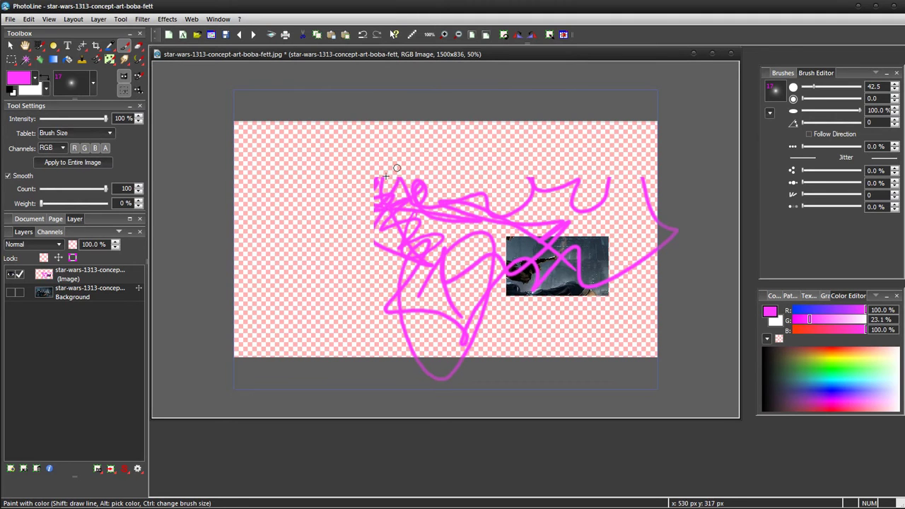
mouse_move(394, 185)
left_mouse_down()
mouse_move(432, 182)
mouse_move(484, 167)
mouse_move(525, 180)
mouse_move(400, 168)
mouse_move(422, 167)
mouse_move(383, 190)
mouse_move(396, 170)
left_mouse_up()
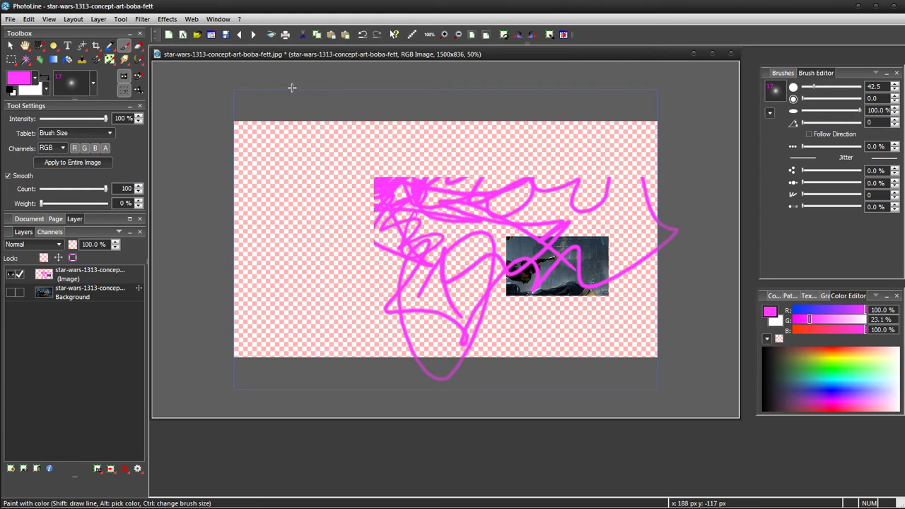
Step: Hide the blue print border around the document
left_click(73, 20)
mouse_move(49, 25)
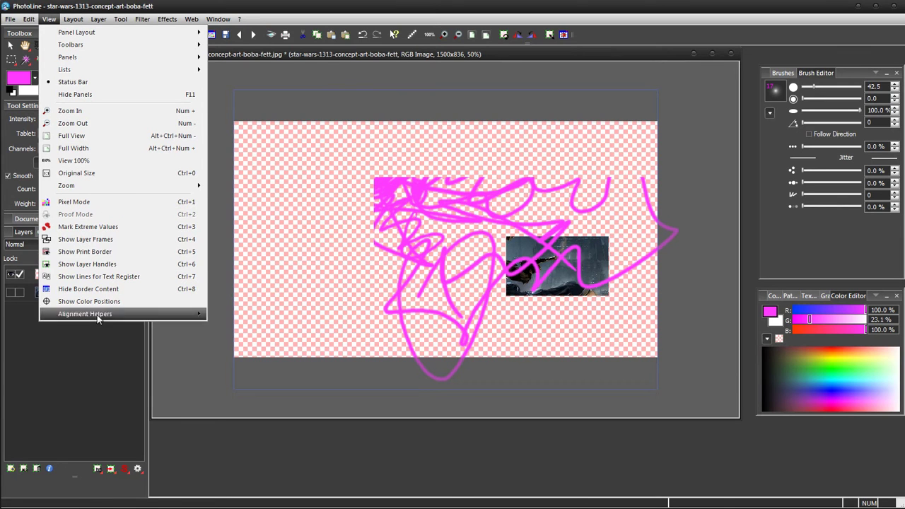
left_click(103, 256)
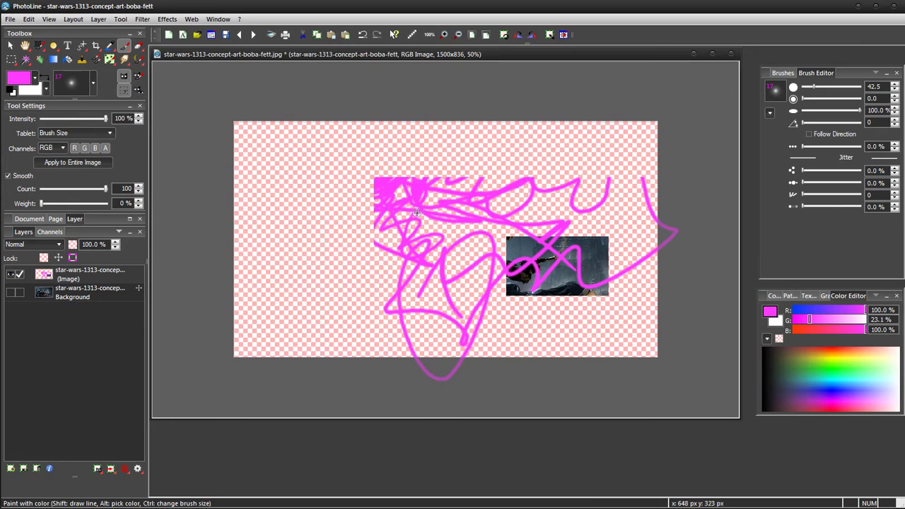
Step: Show the layer frames and paint magenta strokes down to the lower edge of the layer's frame
left_click(49, 19)
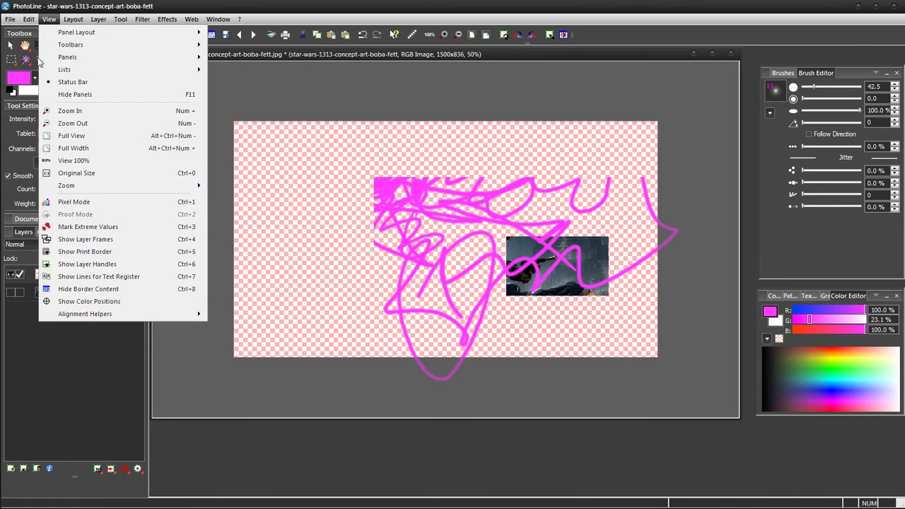
left_click(110, 240)
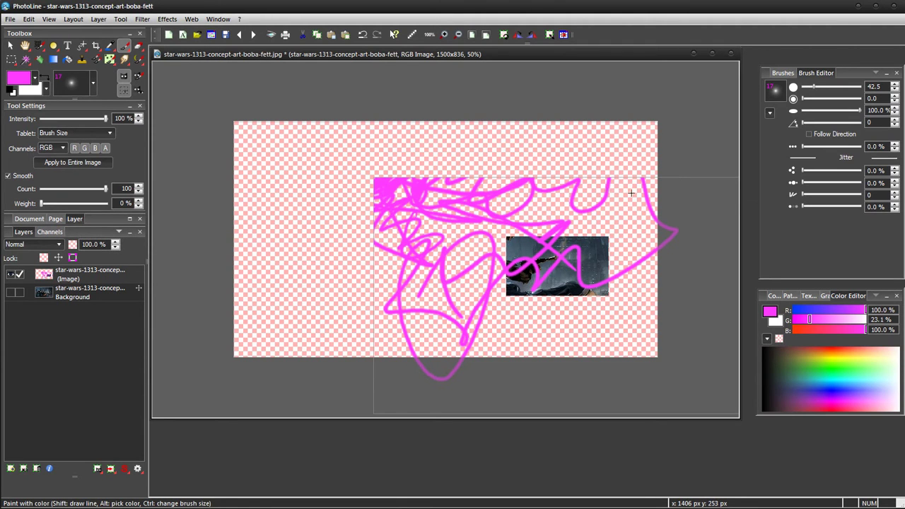
mouse_move(631, 192)
left_mouse_down()
mouse_move(590, 233)
mouse_move(328, 374)
mouse_move(386, 378)
mouse_move(407, 328)
mouse_move(520, 338)
mouse_move(609, 311)
mouse_move(636, 373)
left_mouse_up()
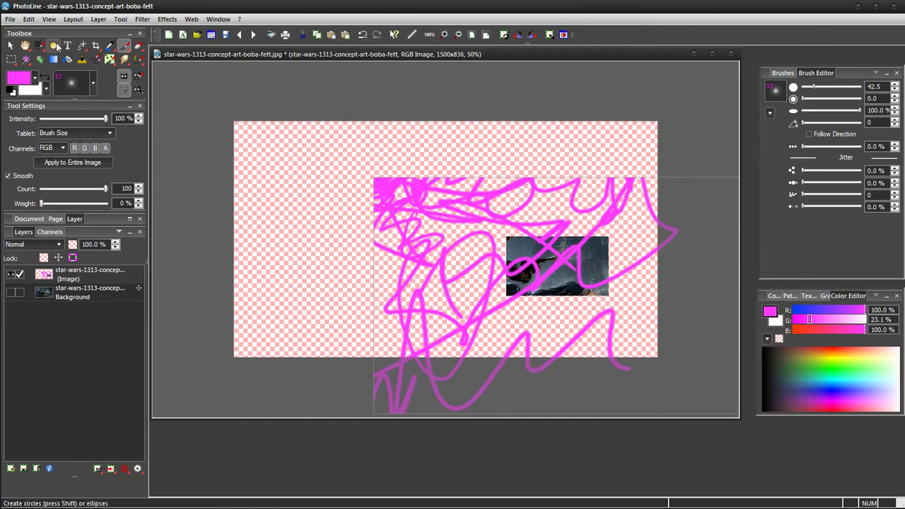
Step: Try bringing the offset layer to document size, paint magenta test strokes over the new area, and undo both
left_click(68, 19)
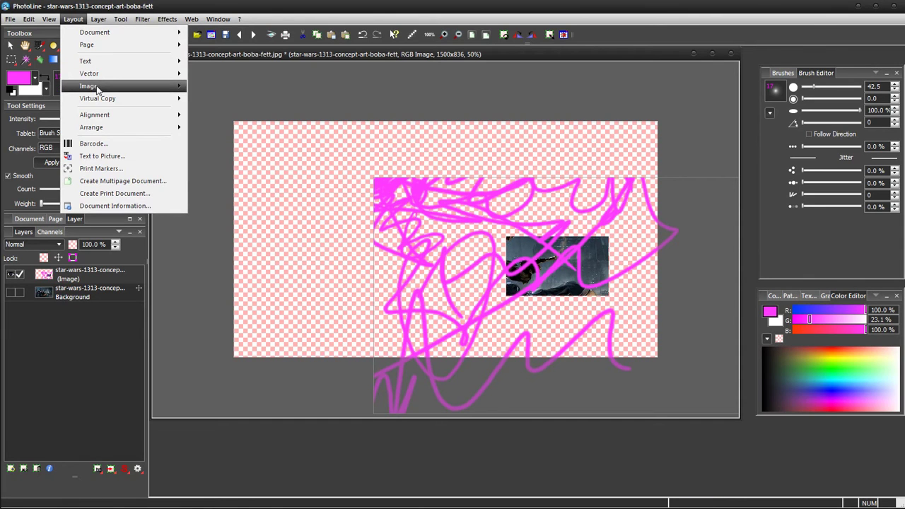
mouse_move(107, 88)
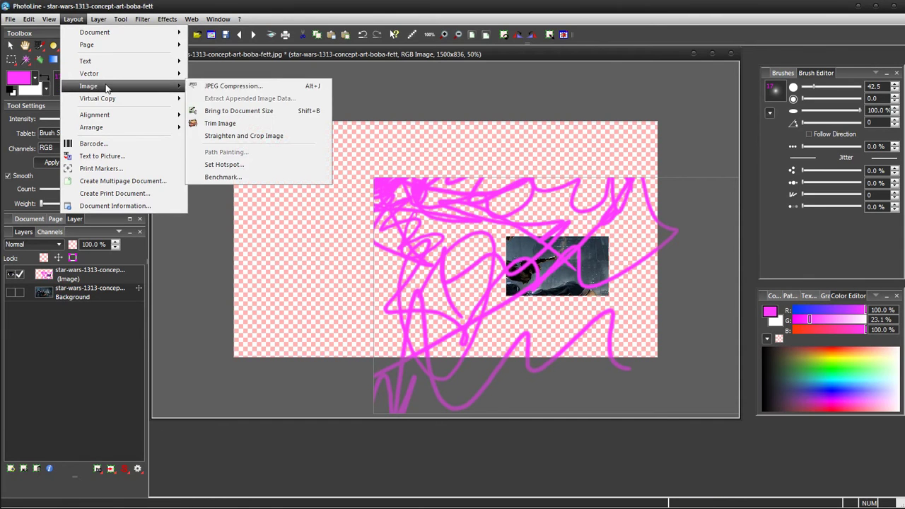
left_click(267, 113)
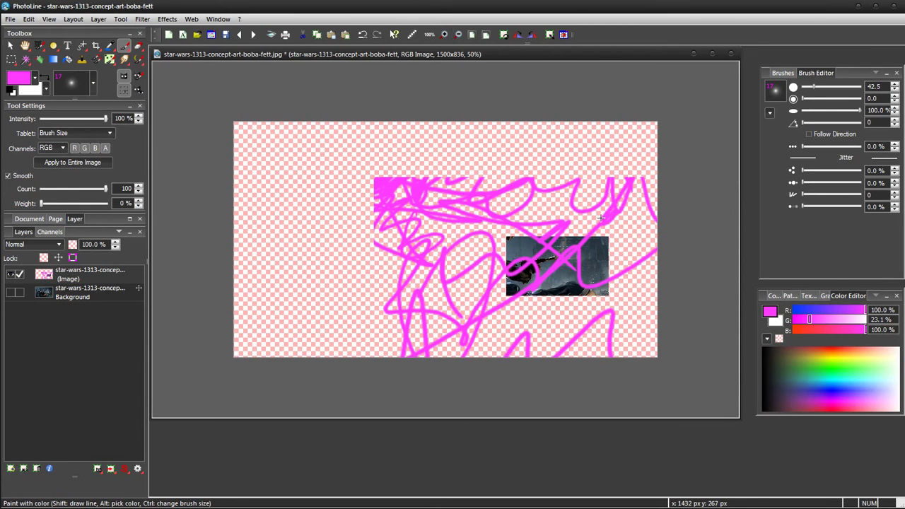
mouse_move(373, 191)
left_mouse_down()
mouse_move(289, 149)
mouse_move(339, 186)
mouse_move(315, 180)
mouse_move(299, 142)
mouse_move(328, 162)
mouse_move(316, 257)
mouse_move(380, 274)
mouse_move(315, 294)
mouse_move(331, 250)
mouse_move(381, 239)
mouse_move(364, 177)
mouse_move(617, 195)
mouse_move(681, 250)
left_mouse_up()
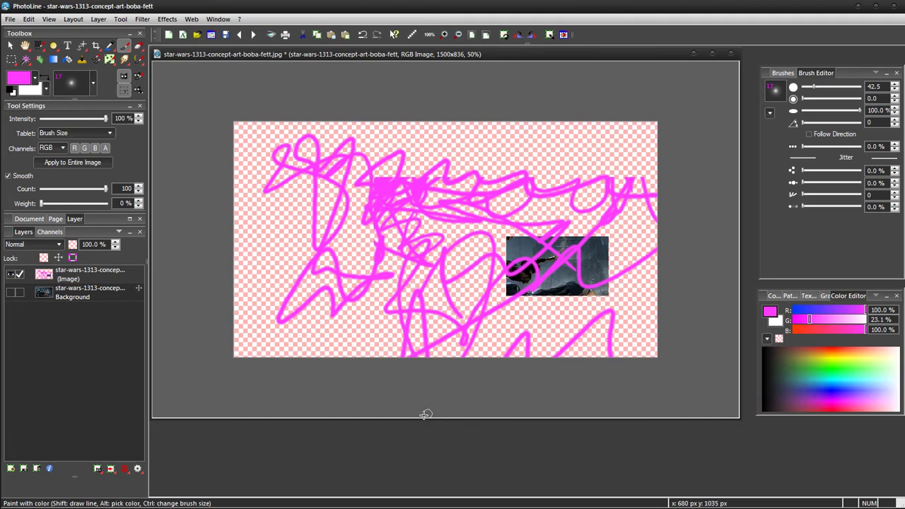
key("ctrl+z")
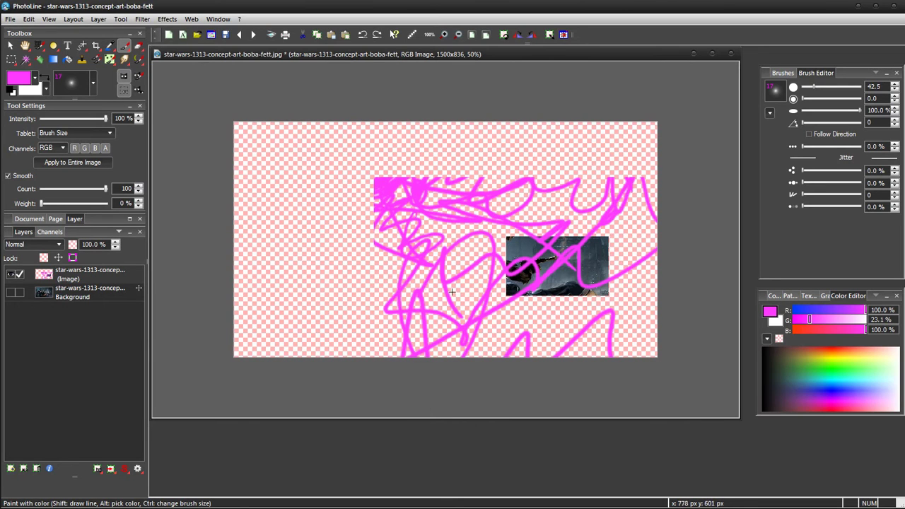
key("ctrl+z")
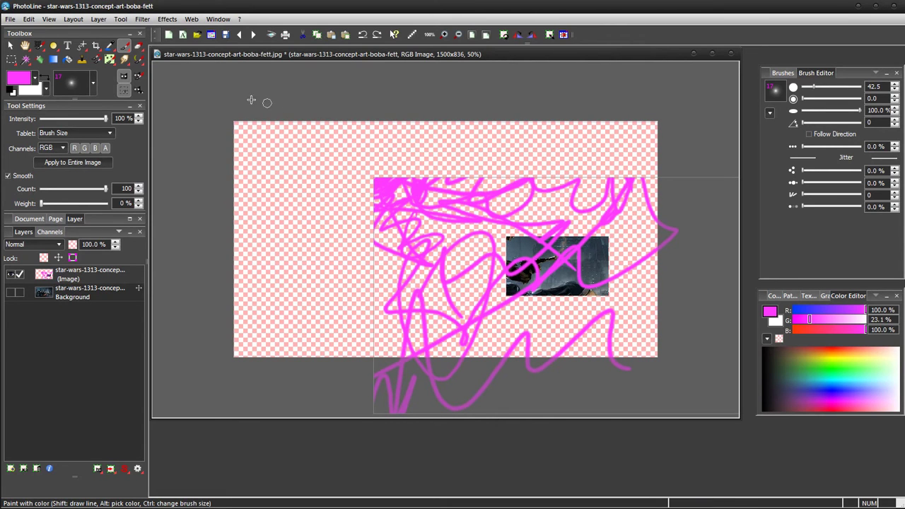
Step: Set the layer's new size to 2500 x 2836 px with Change Layer Size in New Size mode
left_click(99, 20)
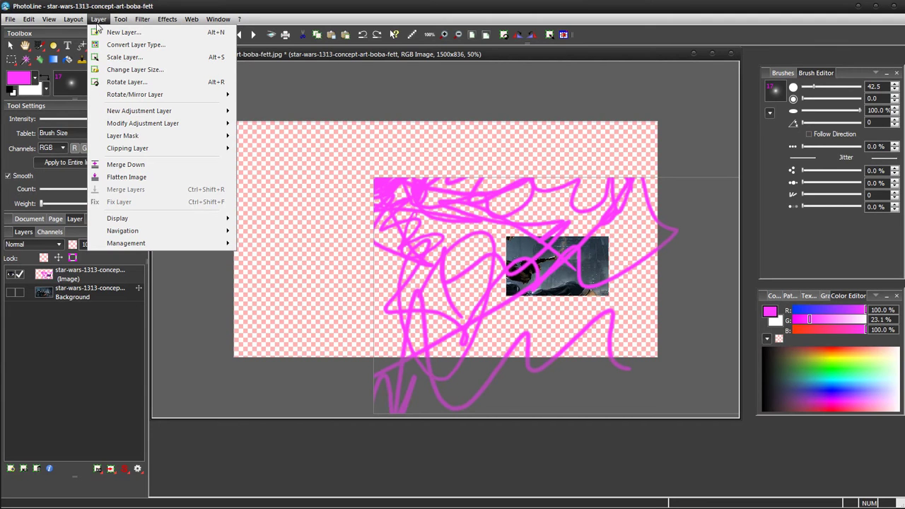
left_click(134, 70)
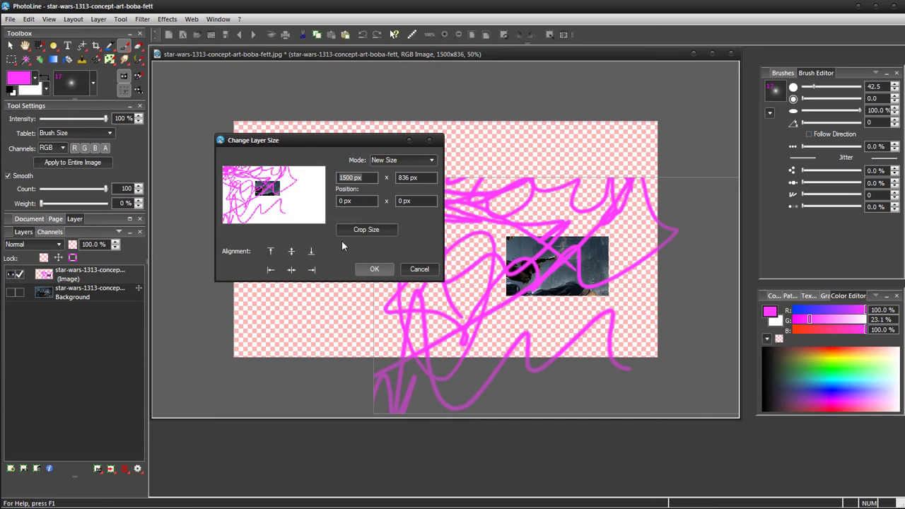
left_click(407, 159)
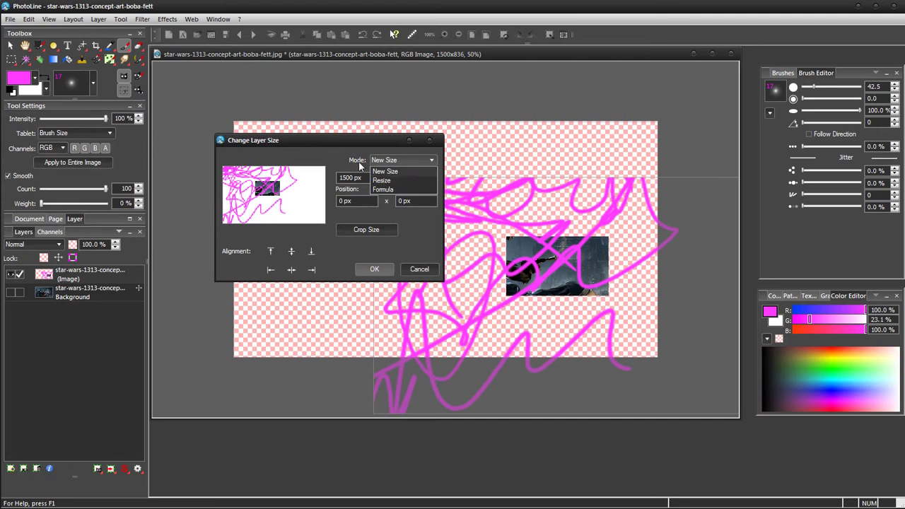
left_click(329, 150)
left_click(343, 179)
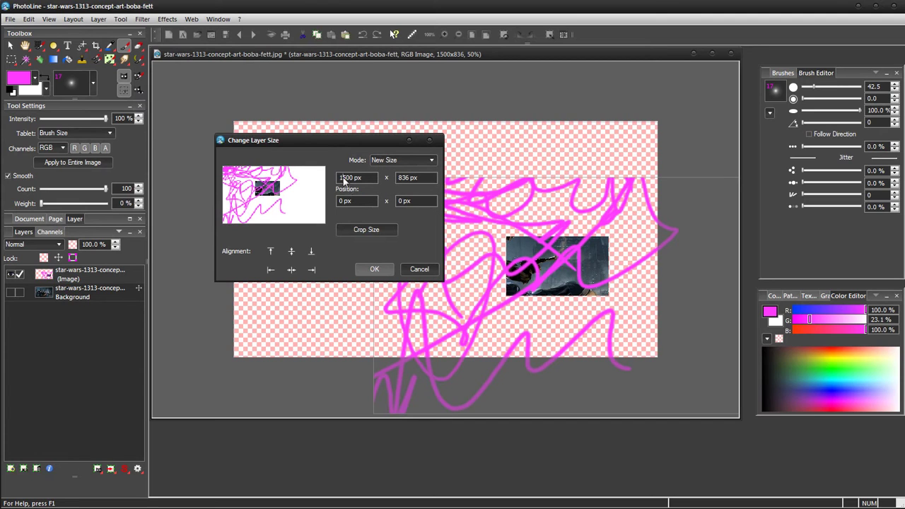
key("Delete")
type("2")
left_click(401, 177)
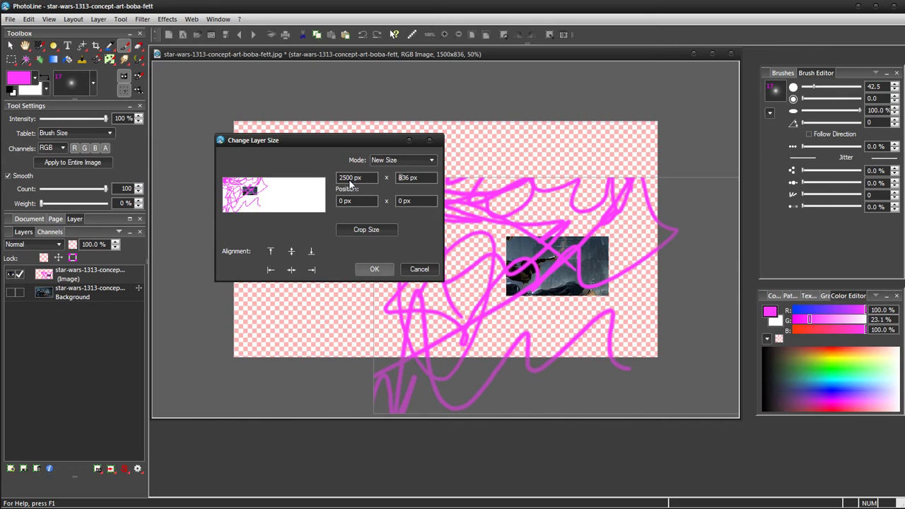
type("2")
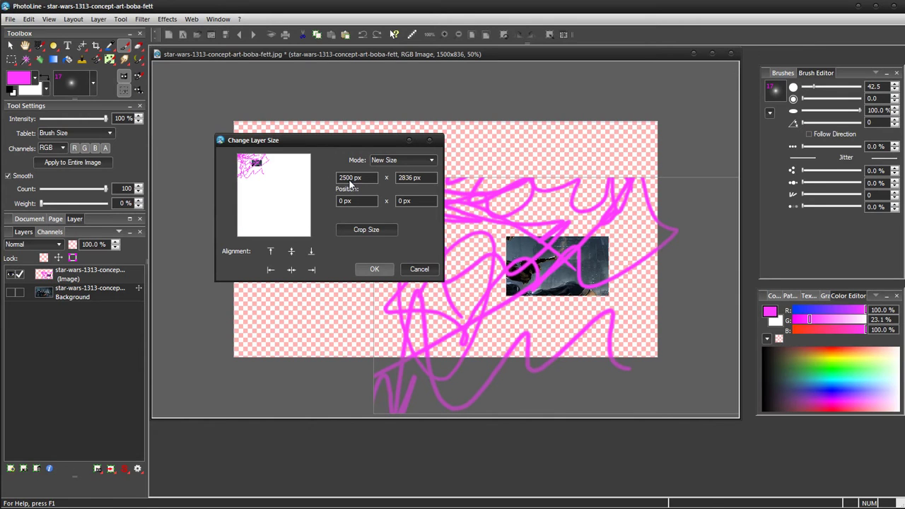
Step: Center the existing content horizontally and vertically at position 500 x 1000 px and apply the new layer size
left_click(291, 270)
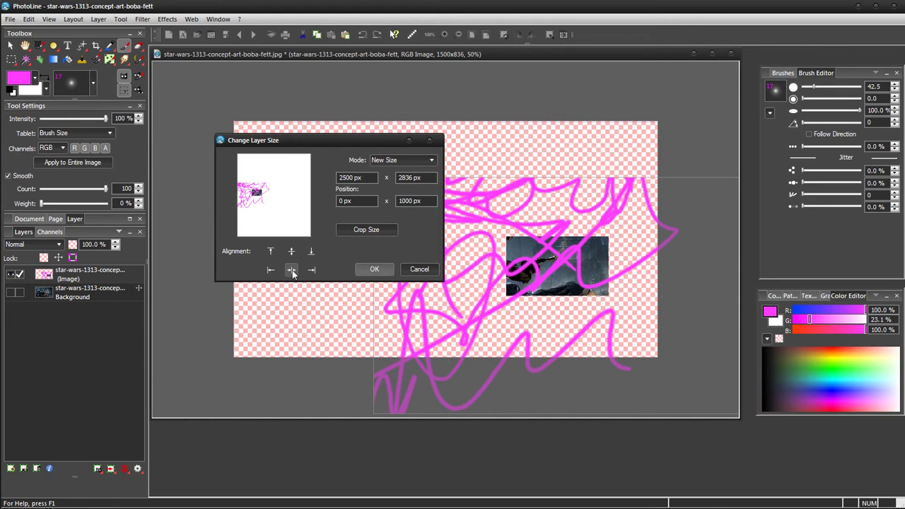
left_click(291, 270)
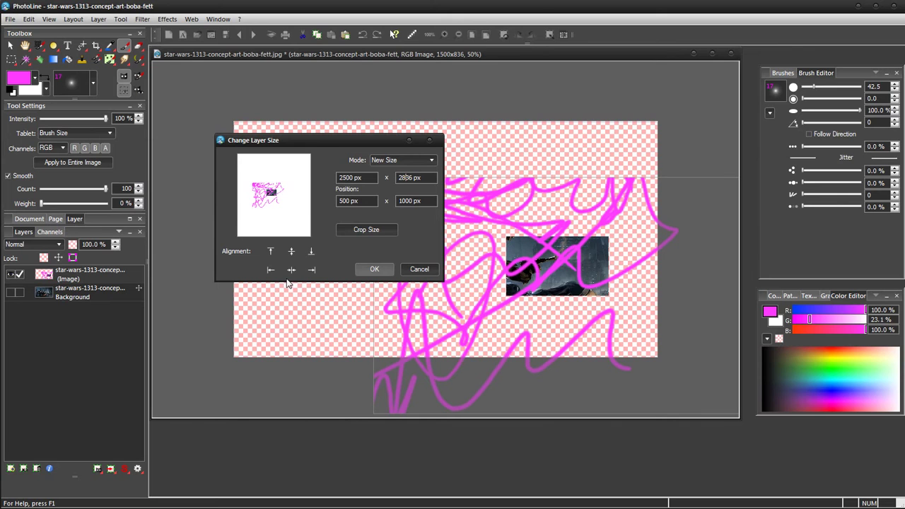
left_click(374, 269)
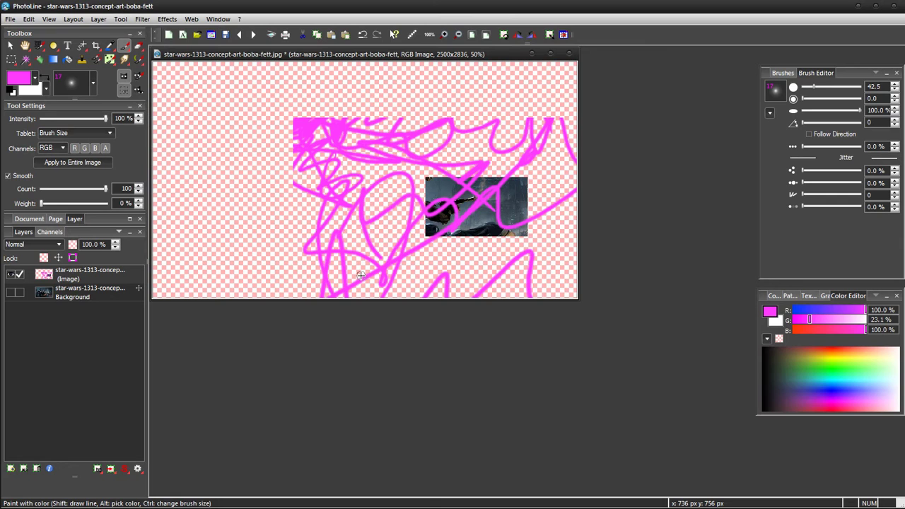
left_click(458, 34)
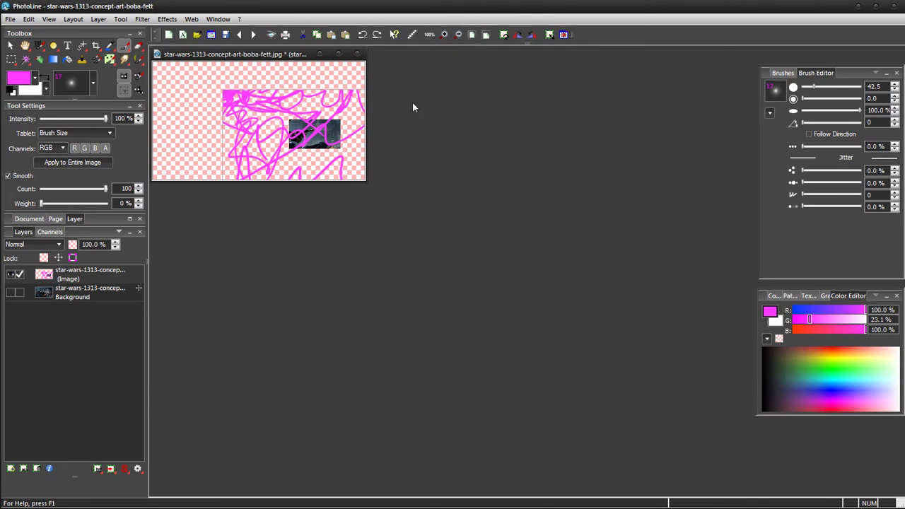
Step: Redo the layer size change and examine the enlarged layer frame extending beyond the document bounds
left_click_drag(364, 182, 625, 401)
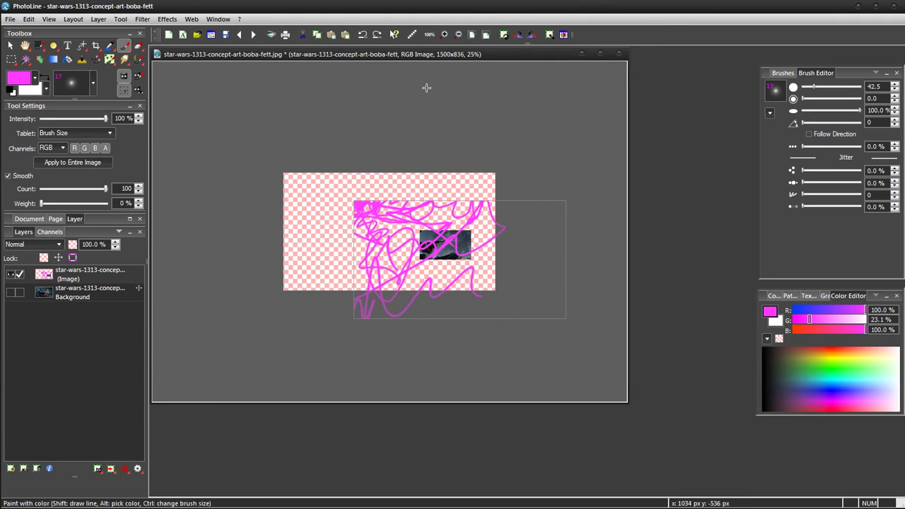
left_click(377, 36)
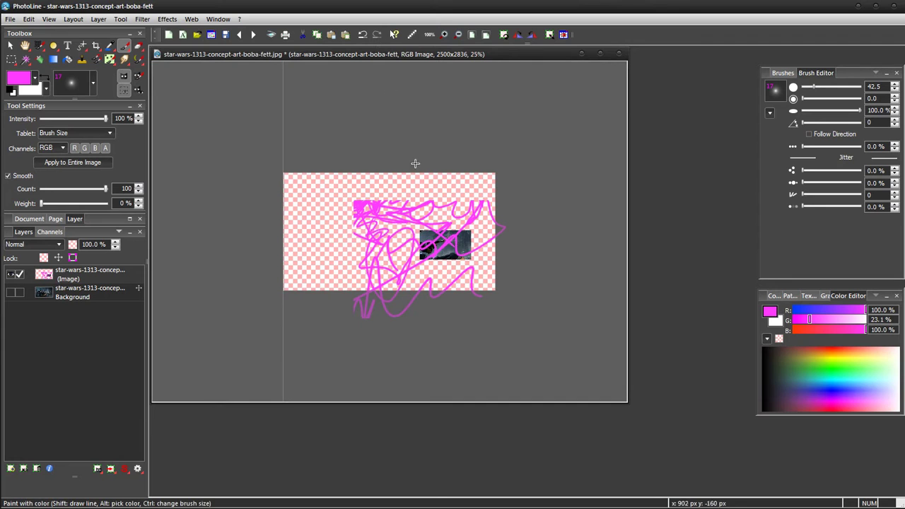
left_click(458, 36)
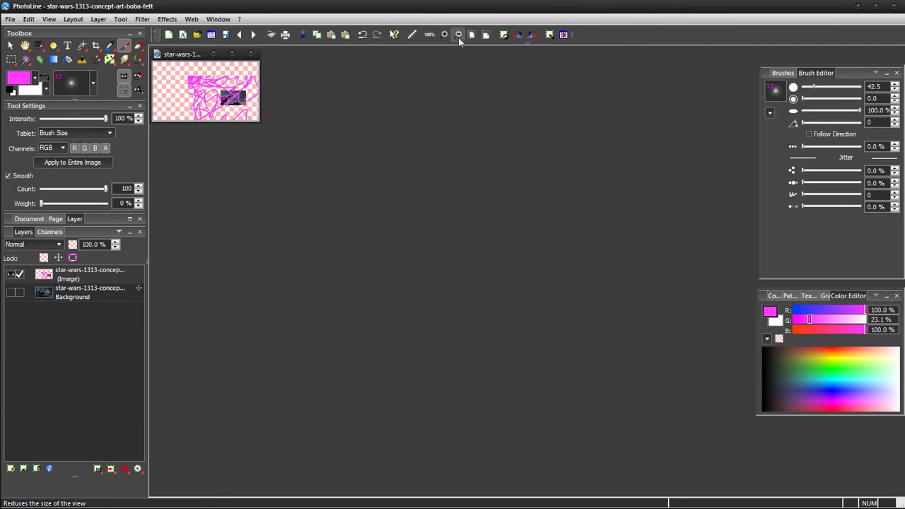
left_click_drag(260, 124, 592, 381)
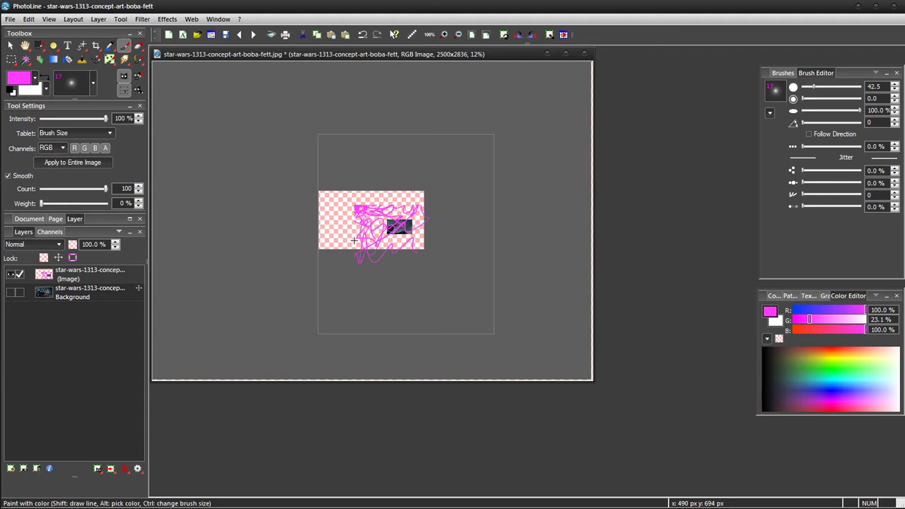
Step: Delete the painted image layer and make the Background layer visible at 100% zoom
left_click(37, 468)
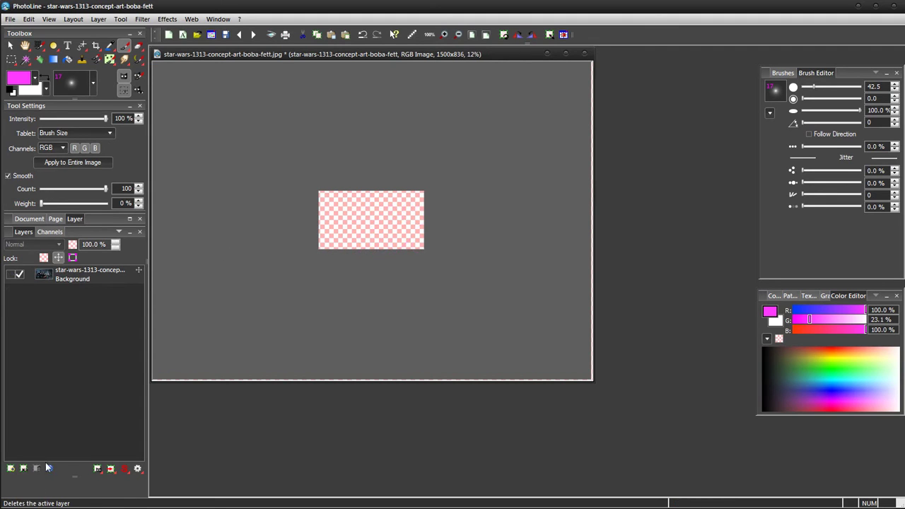
left_click(10, 275)
left_click(429, 34)
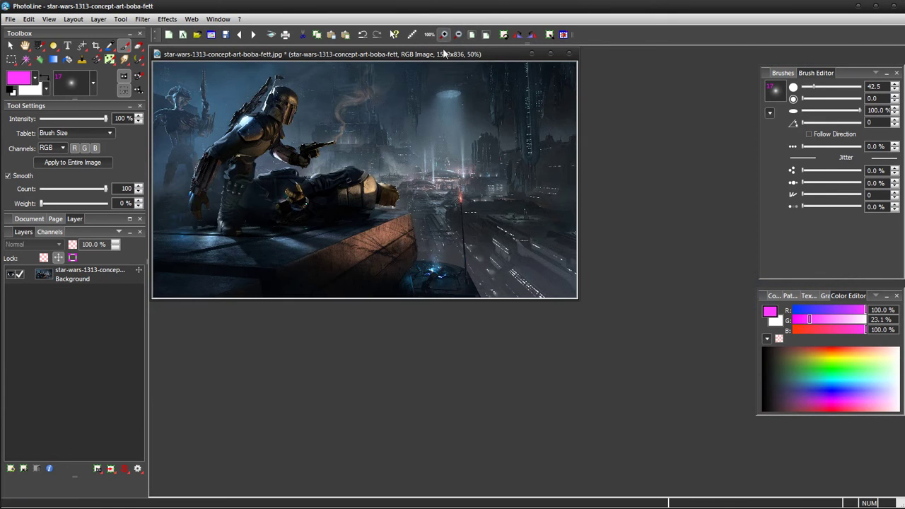
left_click(458, 34)
left_click(429, 34)
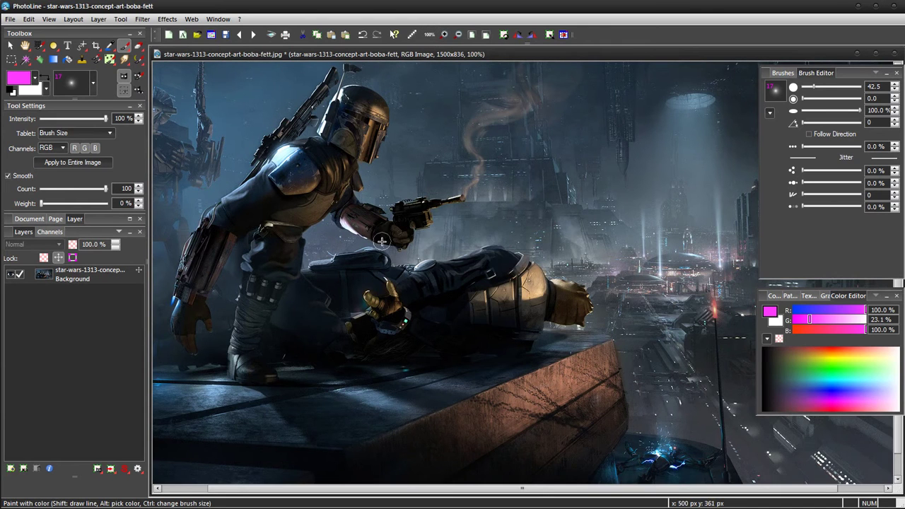
mouse_move(382, 236)
left_mouse_down()
mouse_move(456, 211)
mouse_move(452, 187)
mouse_move(424, 205)
mouse_move(428, 221)
mouse_move(401, 253)
mouse_move(416, 242)
left_mouse_up()
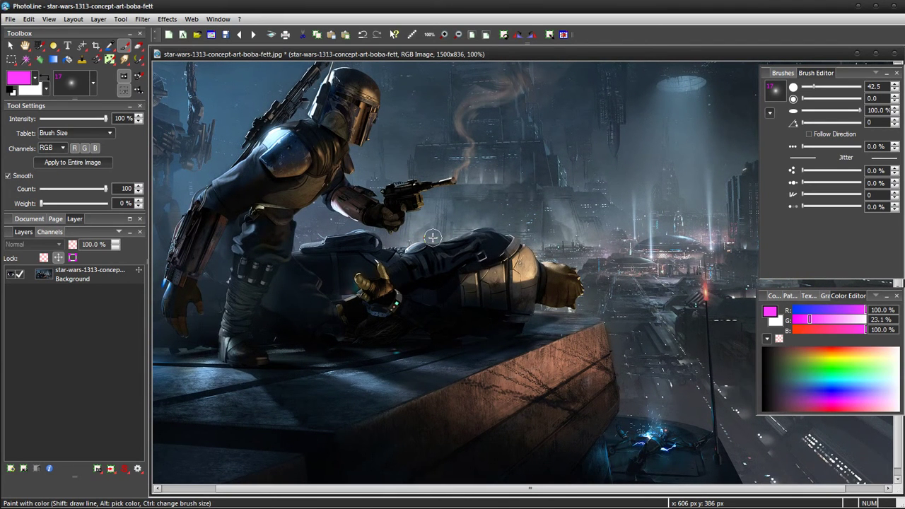
Step: Select a rectangle of about 464 x 244 px around the gun and lying figure and convert the selection to a layer
key("l")
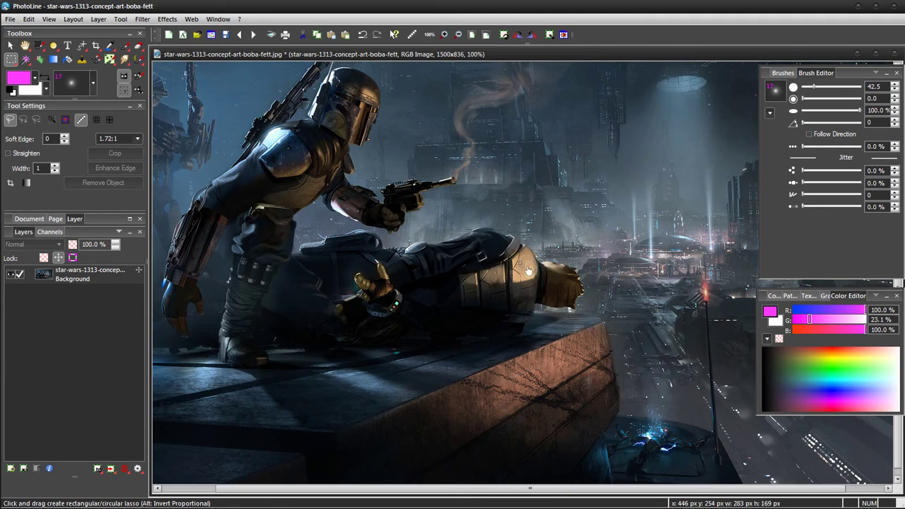
left_click_drag(342, 163, 604, 301)
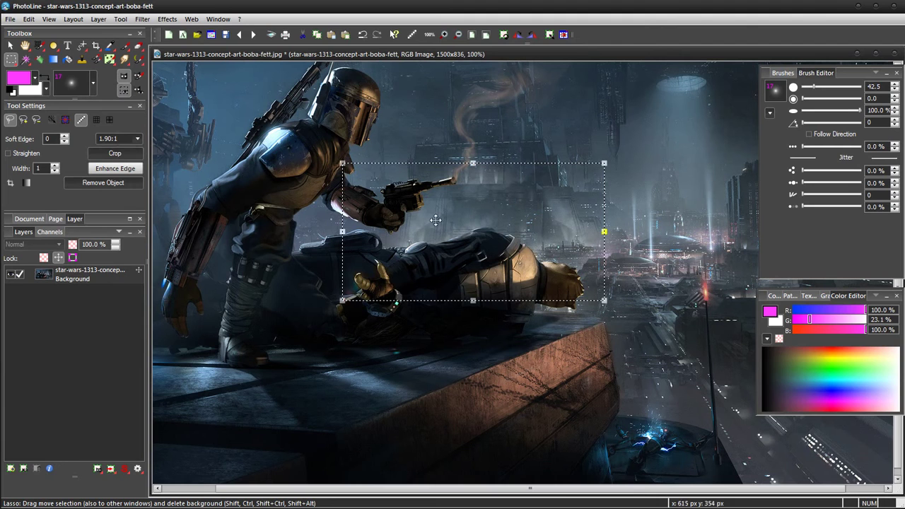
right_click(401, 206)
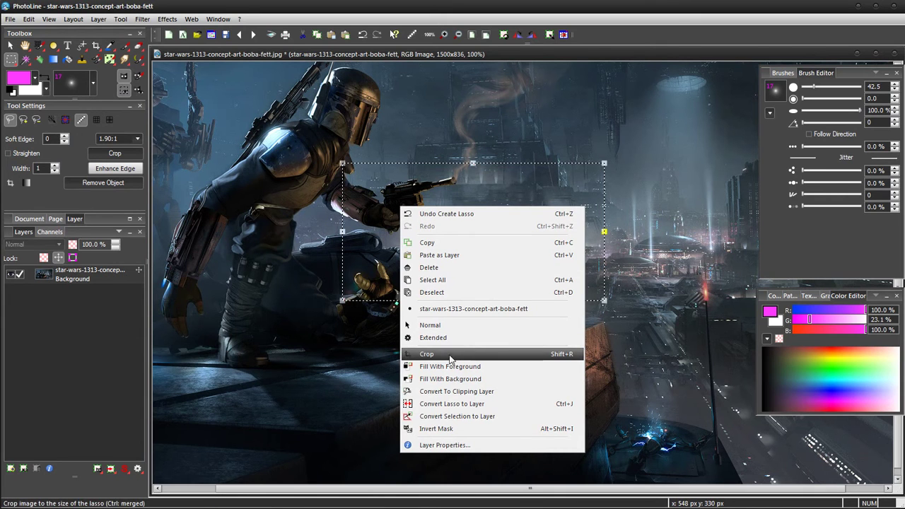
left_click(472, 417)
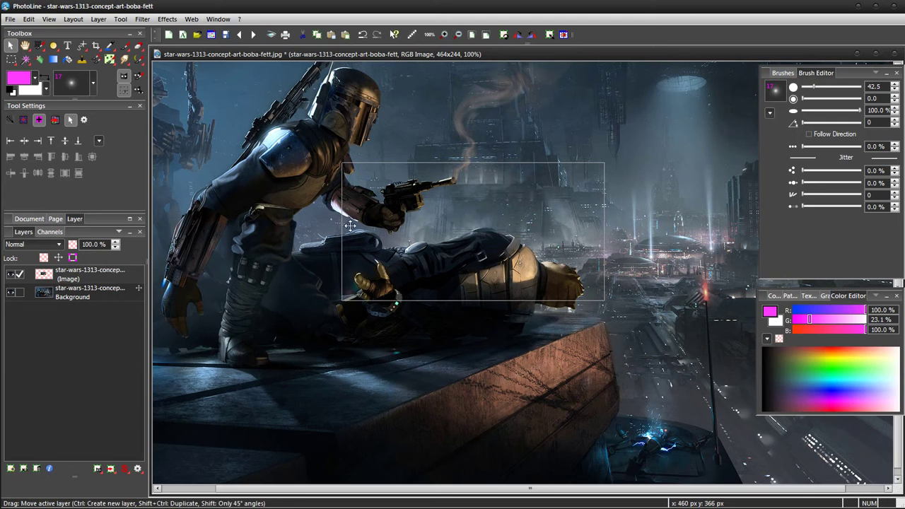
left_click(393, 238, "ctrl")
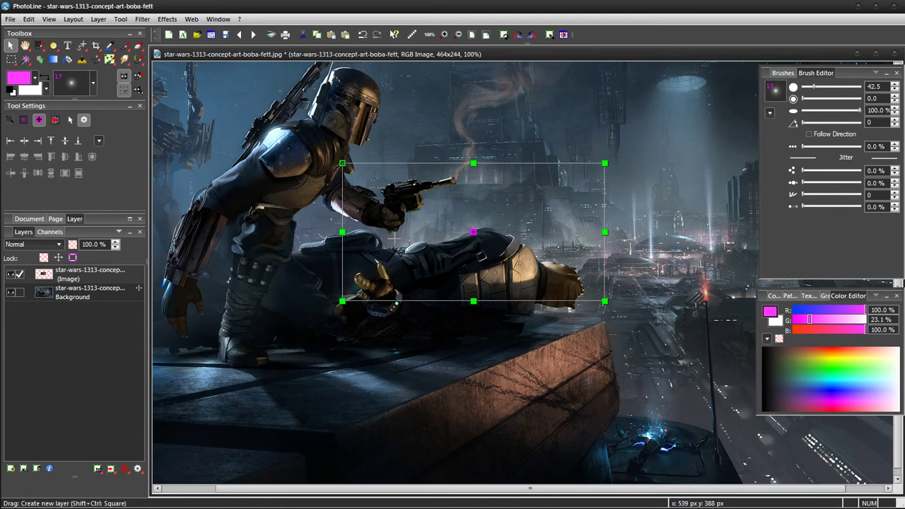
left_click(394, 239)
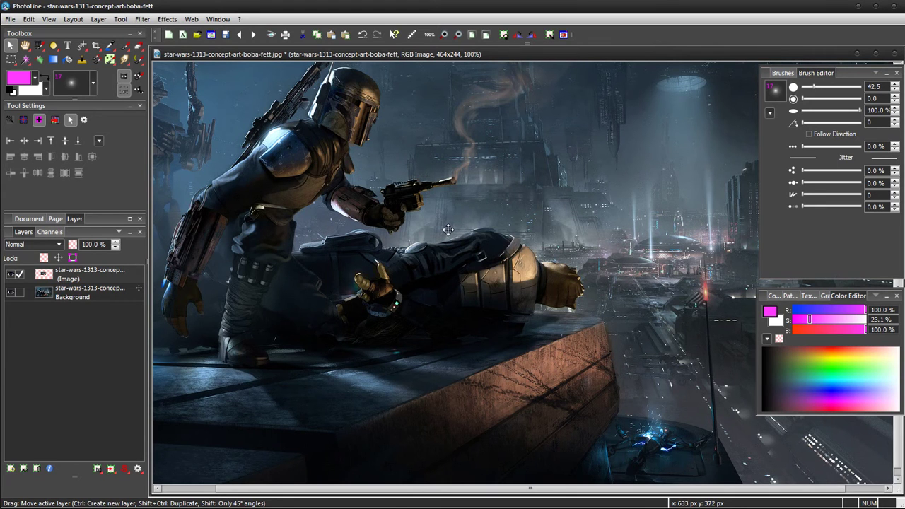
Step: Paint magenta test strokes over and past the edges of the small new layer, and undo them
key("b")
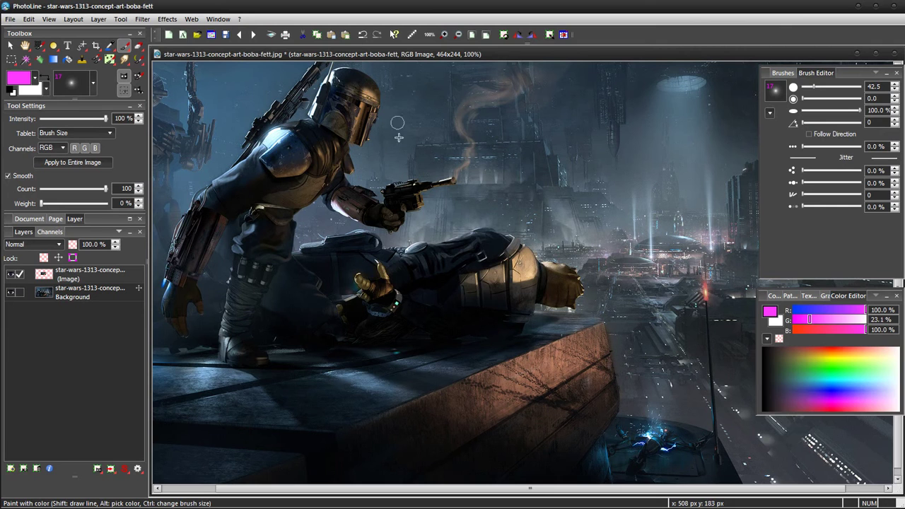
mouse_move(393, 164)
left_mouse_down()
mouse_move(516, 182)
mouse_move(601, 171)
mouse_move(497, 311)
mouse_move(620, 330)
left_mouse_up()
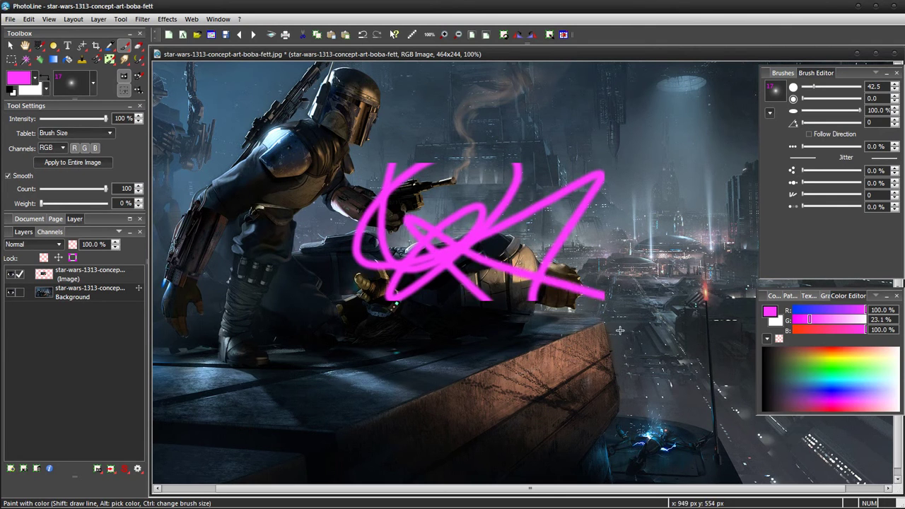
key("ctrl+z")
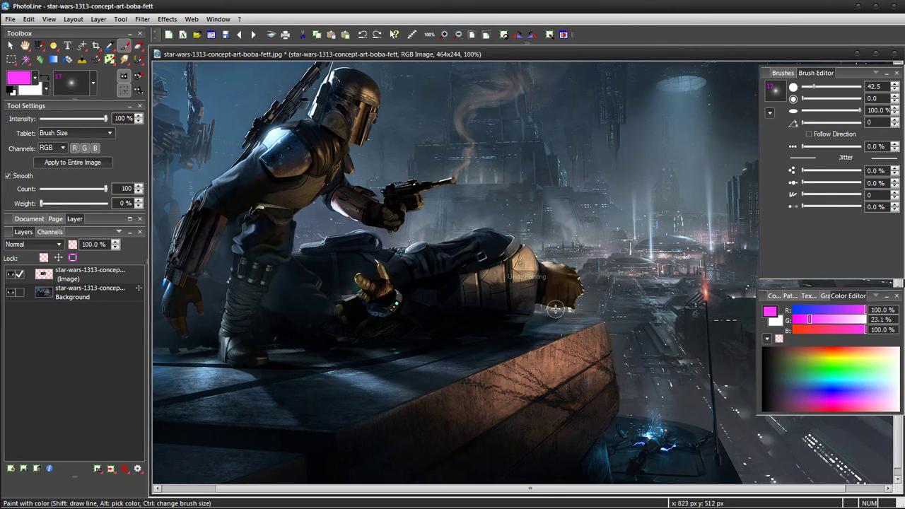
Step: Try bringing the small layer to document size, paint a test stroke across it, and undo both
left_click(49, 21)
mouse_move(124, 89)
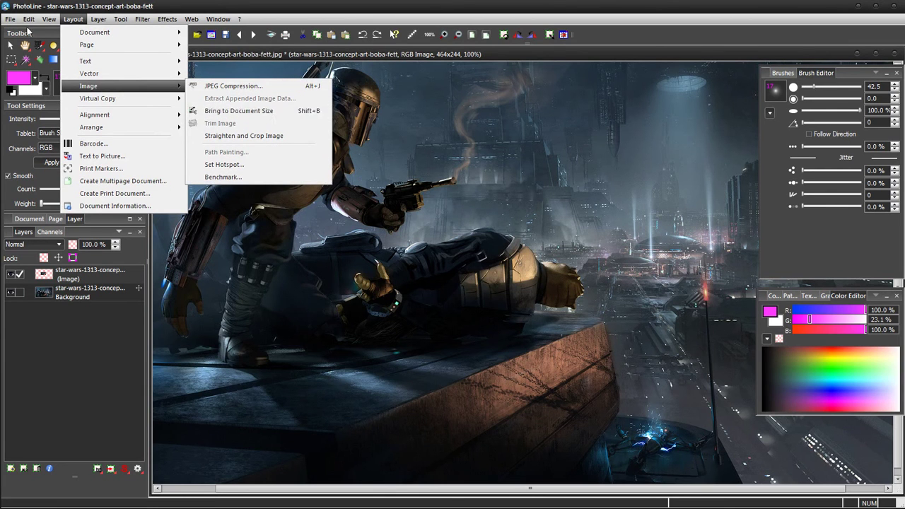
mouse_move(29, 19)
mouse_move(65, 20)
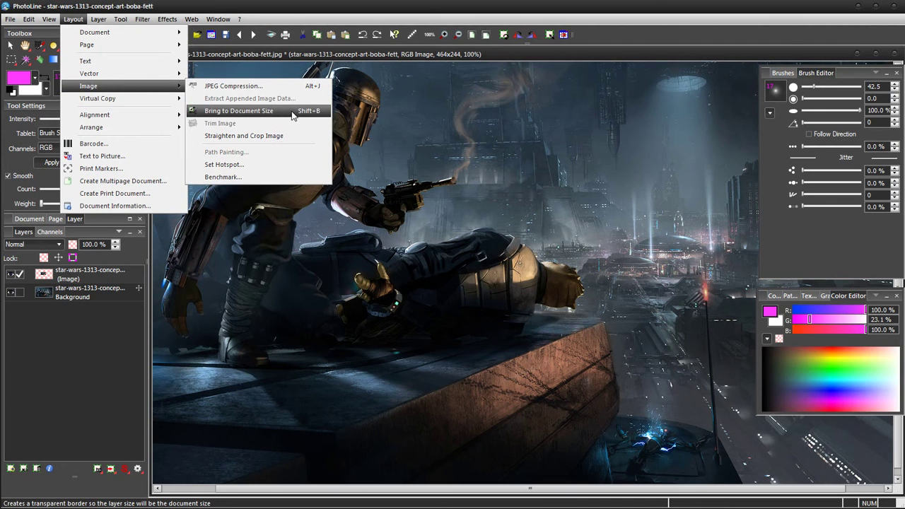
left_click(294, 115)
mouse_move(435, 169)
left_mouse_down()
mouse_move(460, 141)
mouse_move(590, 202)
mouse_move(628, 348)
mouse_move(627, 373)
left_mouse_up()
key("ctrl+z")
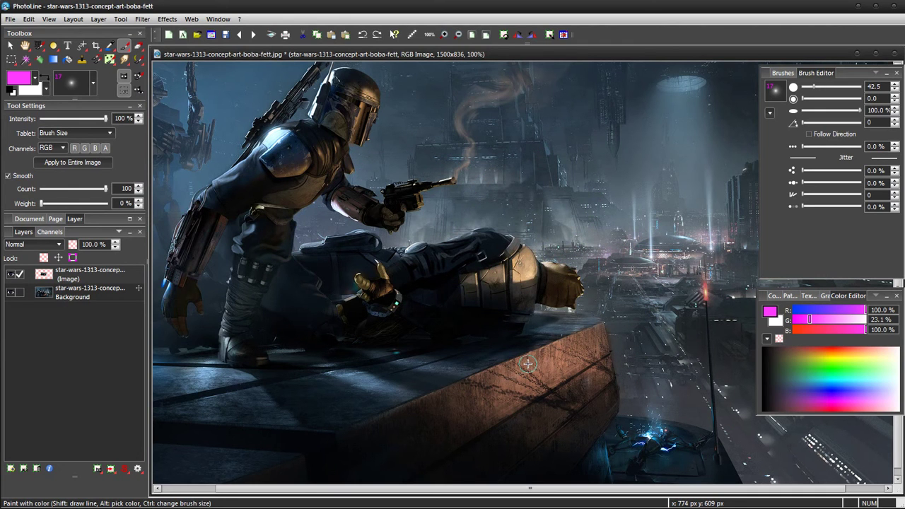
key("ctrl+z")
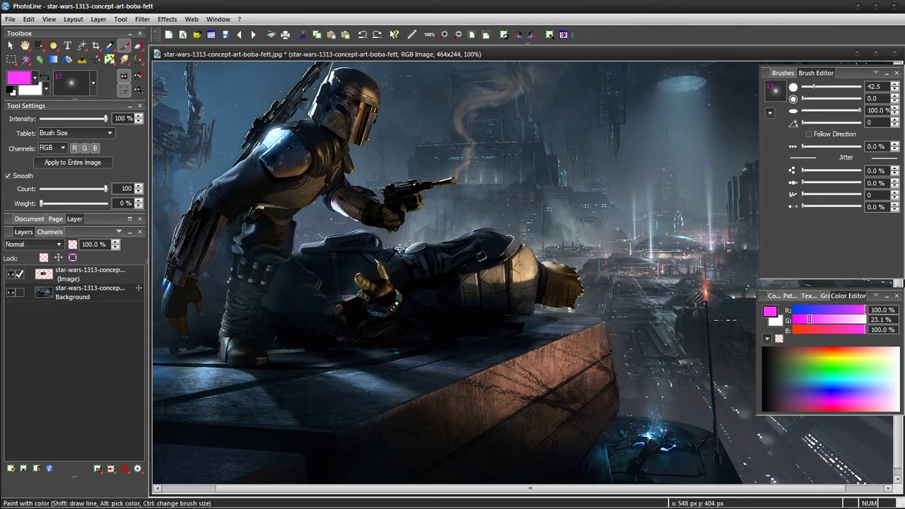
Step: Try a Gaussian Blur adjustment layer of size 66.0 on the small layer's area, and undo it
left_click(111, 470)
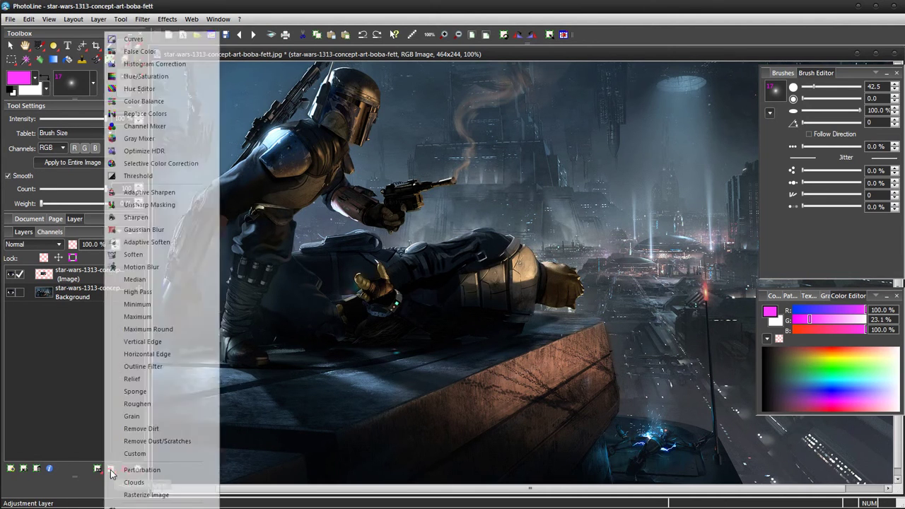
left_click(150, 232)
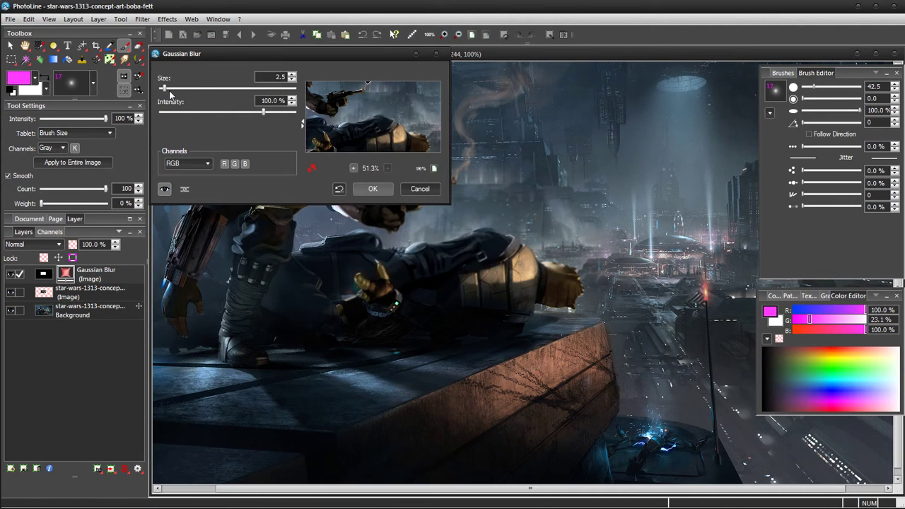
left_click_drag(165, 90, 204, 90)
left_click_drag(244, 52, 350, 4)
left_click_drag(309, 39, 344, 39)
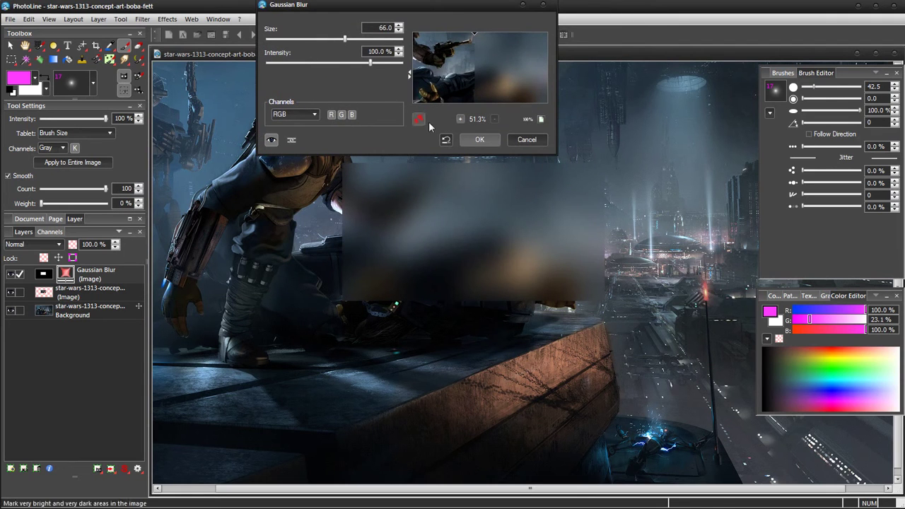
left_click(481, 140)
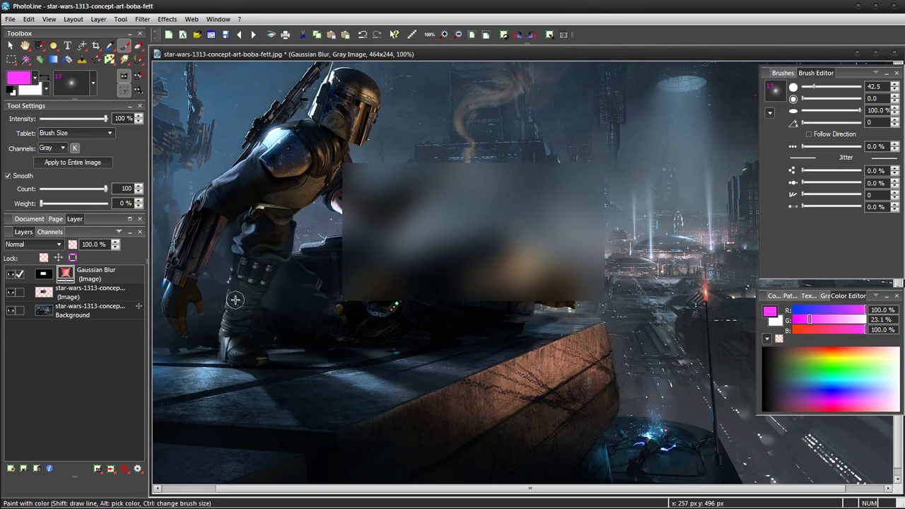
key("ctrl+z")
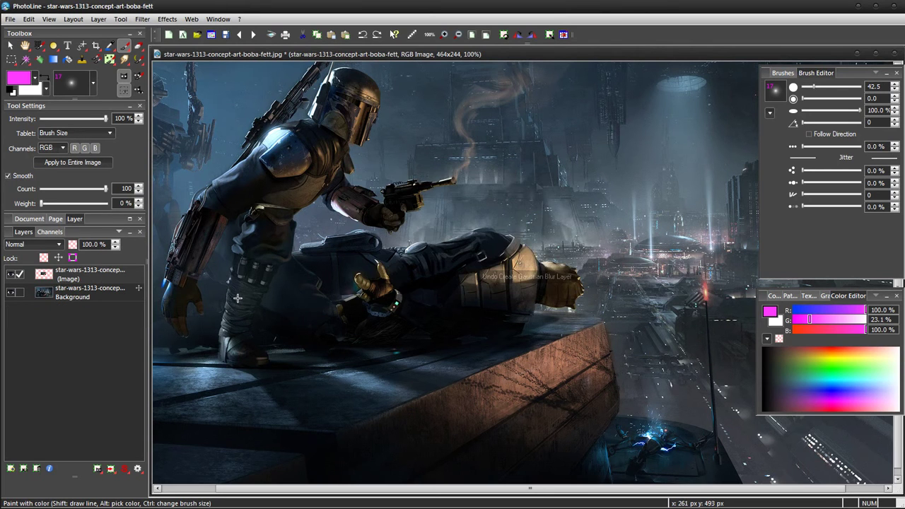
Step: Bring the small image layer to document size
left_click(74, 19)
mouse_move(111, 85)
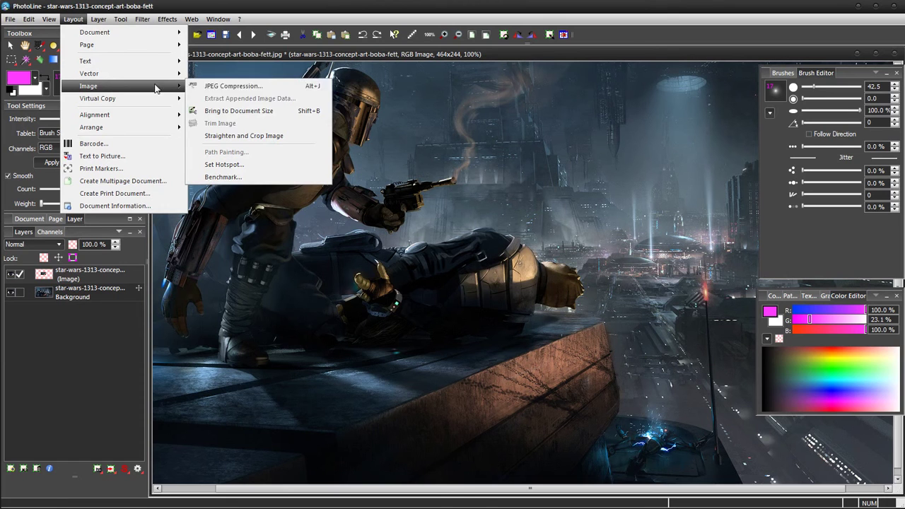
left_click(286, 111)
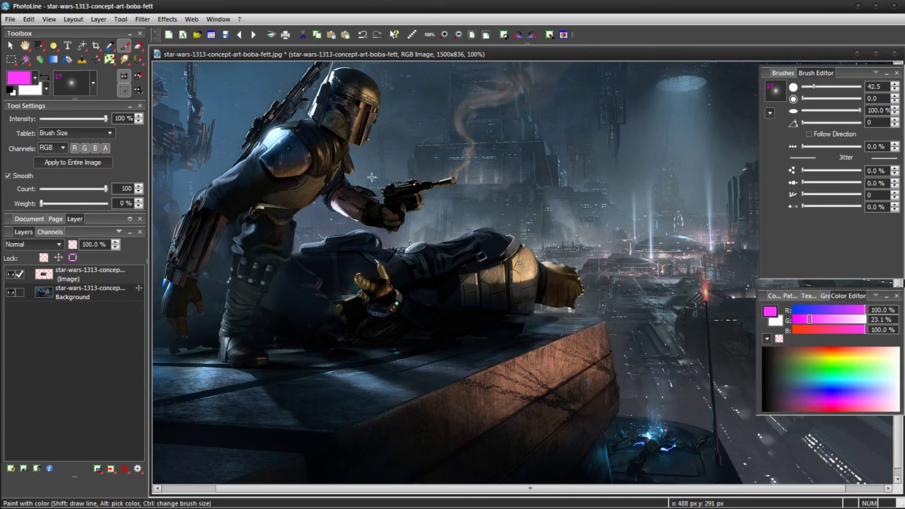
Step: Paint a long magenta test stroke diagonally across the document-sized layer, and undo it
mouse_move(341, 92)
left_mouse_down()
mouse_move(332, 106)
mouse_move(517, 263)
left_mouse_up()
left_click_drag(567, 244, 739, 403)
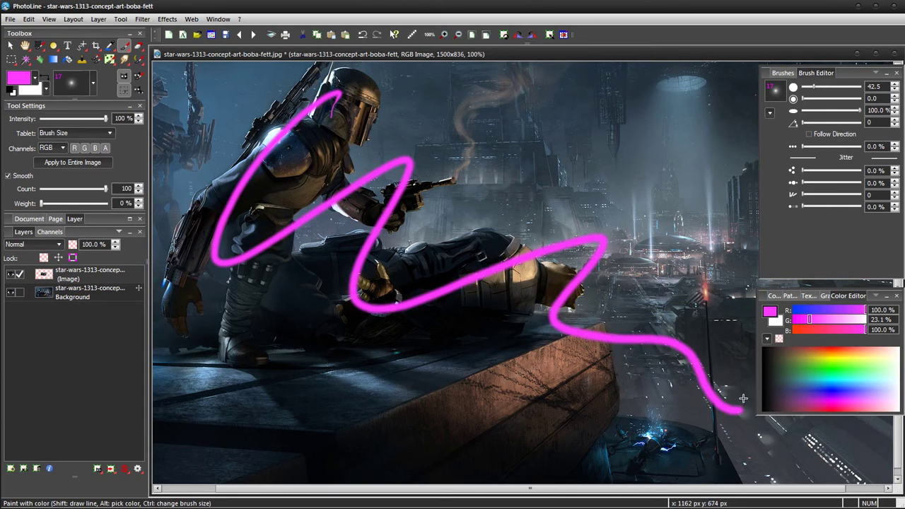
key("ctrl+z")
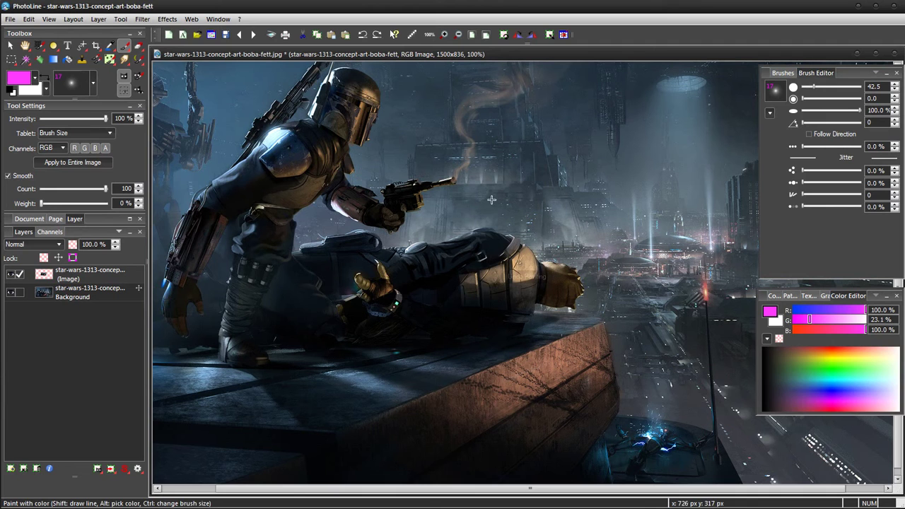
Step: Try a Gaussian Blur adjustment layer of size 37.5 over the whole document, and delete that layer
left_click(111, 469)
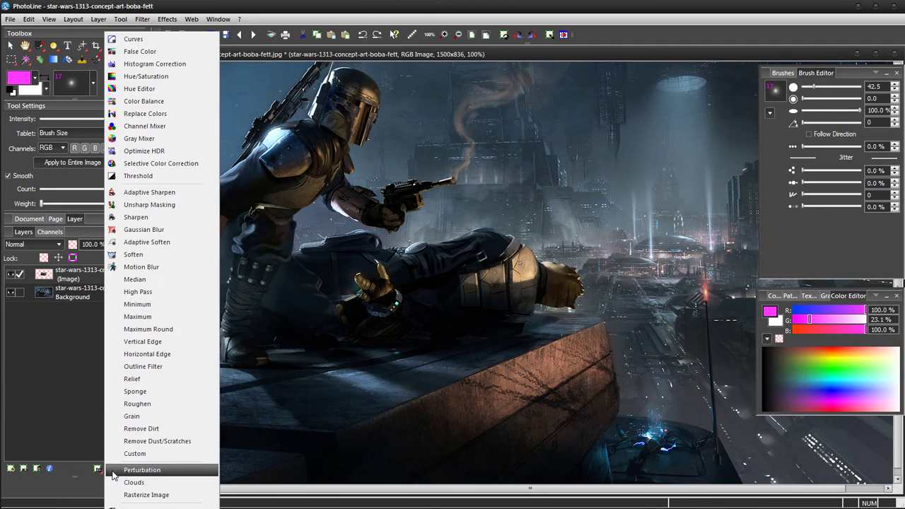
left_click(176, 229)
left_click_drag(277, 41, 316, 40)
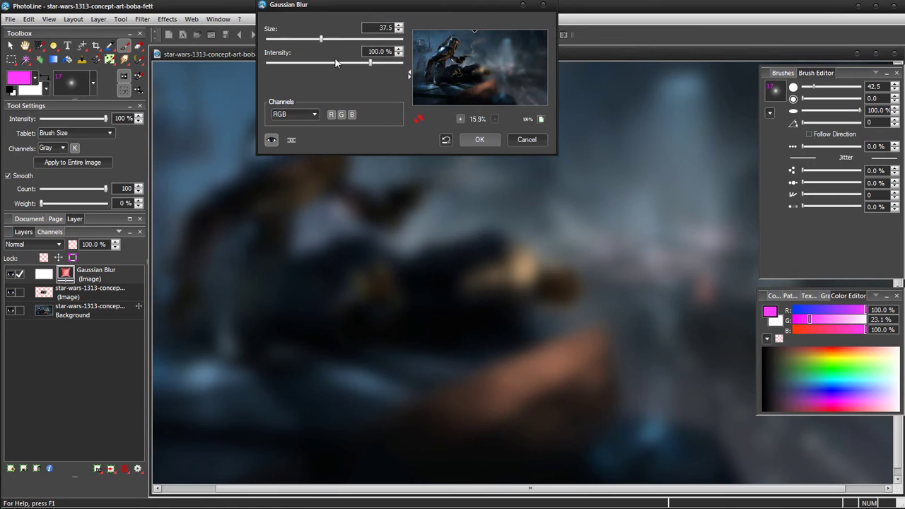
left_click(474, 135)
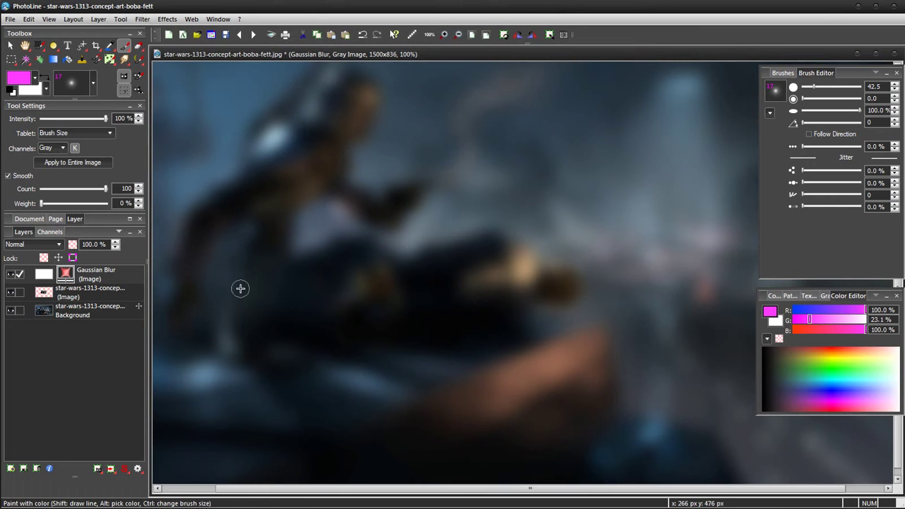
left_click(459, 35)
left_click_drag(576, 301, 734, 429)
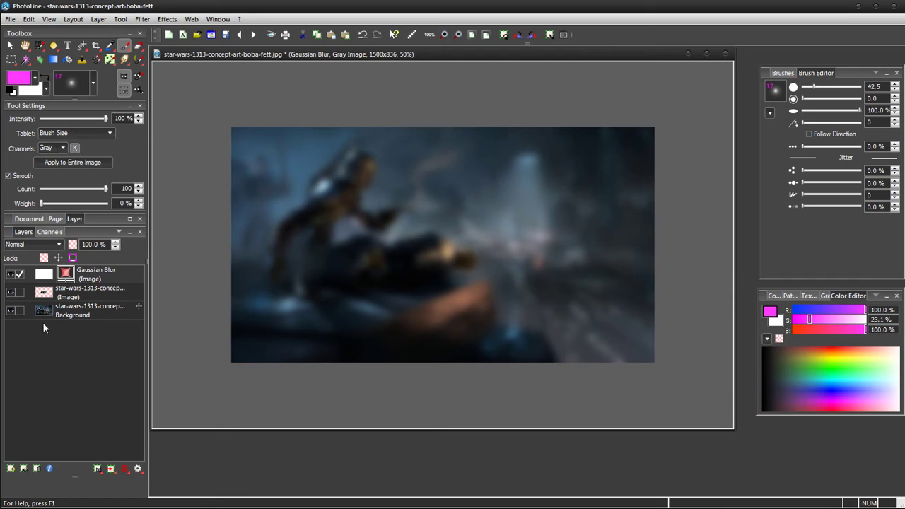
left_click(38, 469)
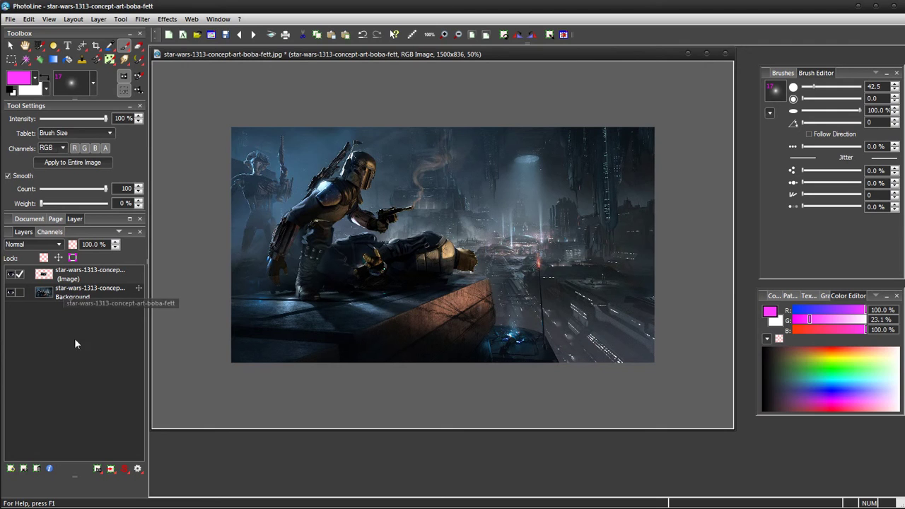
Step: Try a new RGB image layer at position 0, 0 px with a size of 1500 by 836 px, and undo it
left_click(10, 468)
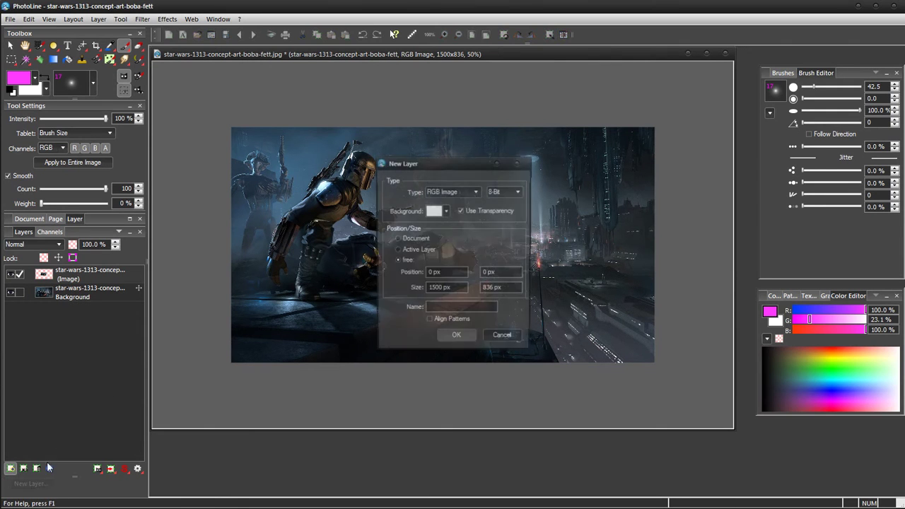
left_click_drag(433, 167, 407, 139)
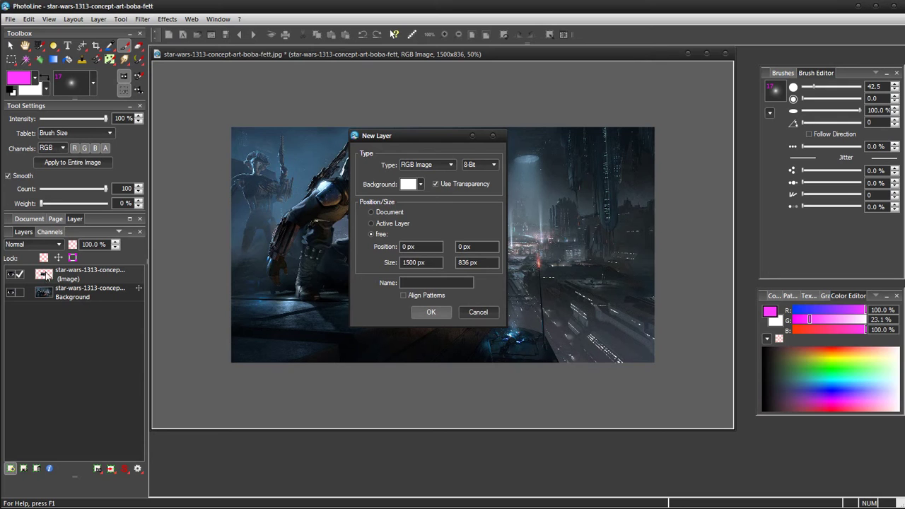
left_click(430, 265)
key("Tab")
left_click(425, 265)
left_click(433, 312)
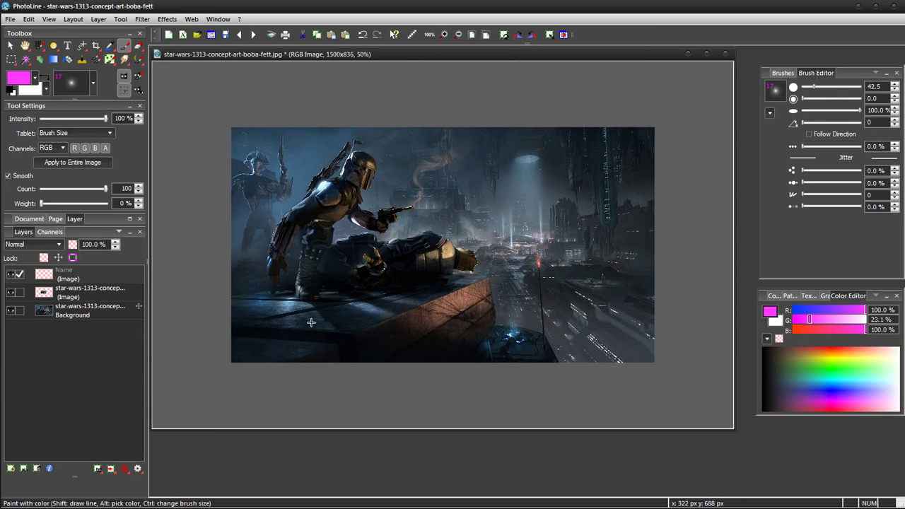
key("ctrl+z")
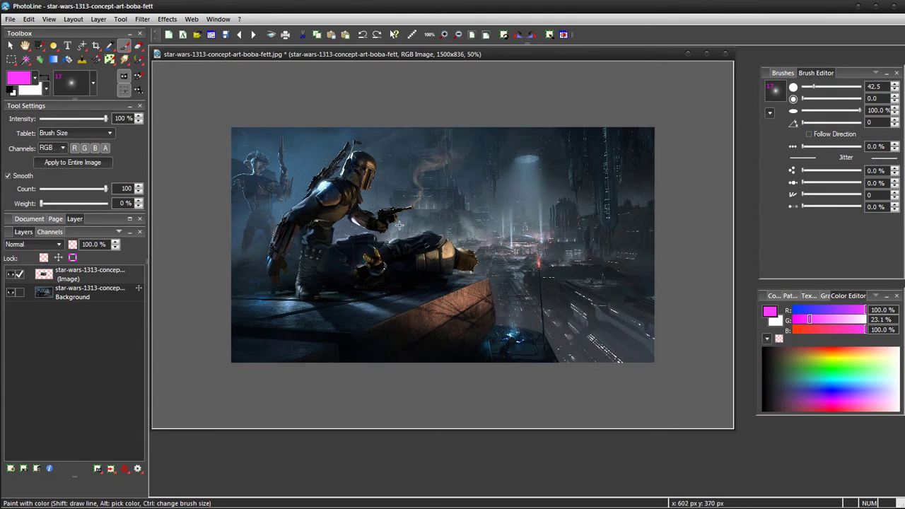
Step: Step back through the edit history past the document-size change, and redo the conversion of the selection to a small layer
left_click(73, 19)
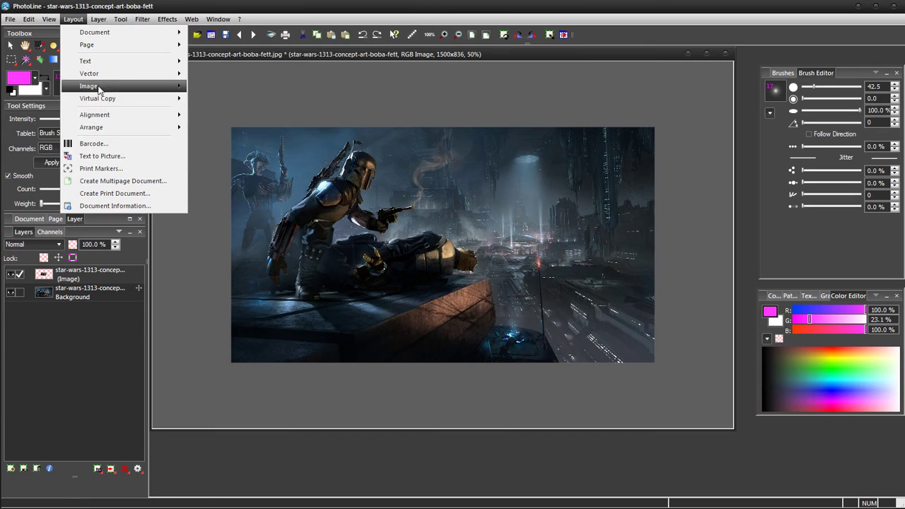
left_click(48, 392)
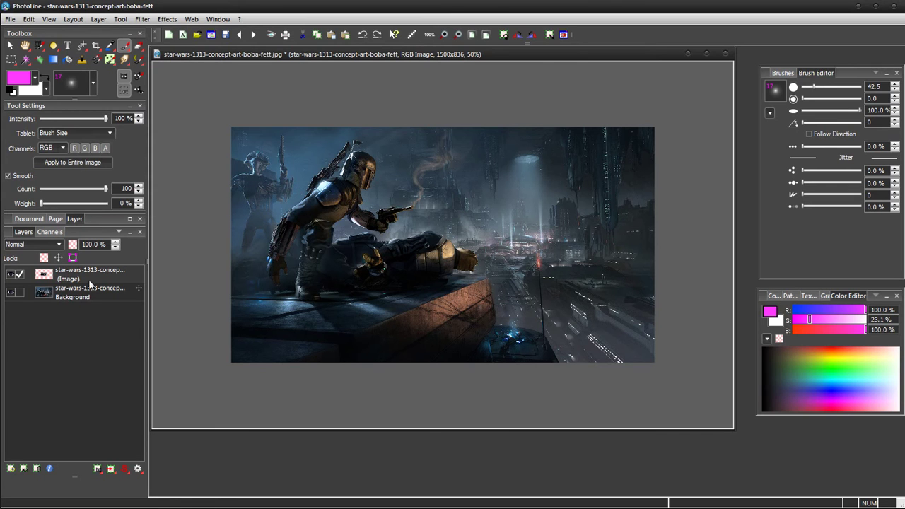
key("ctrl+y")
key("ctrl+z")
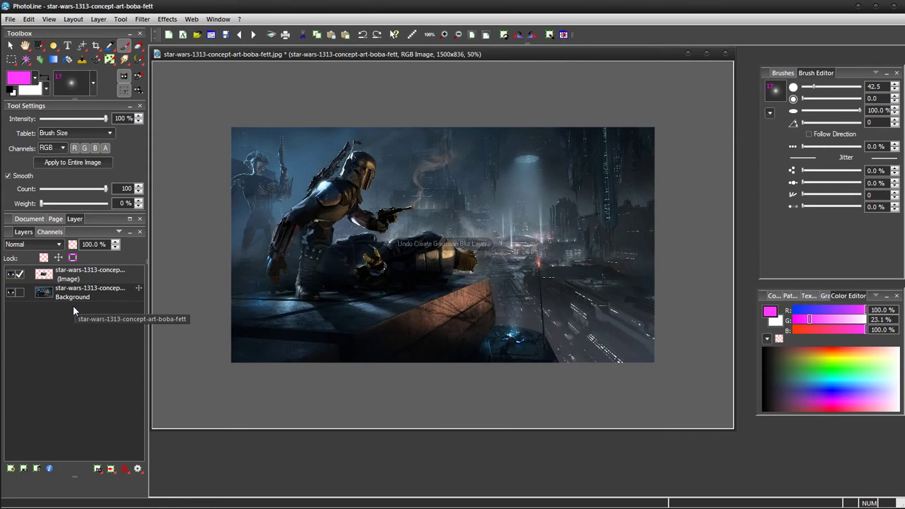
key("ctrl+z")
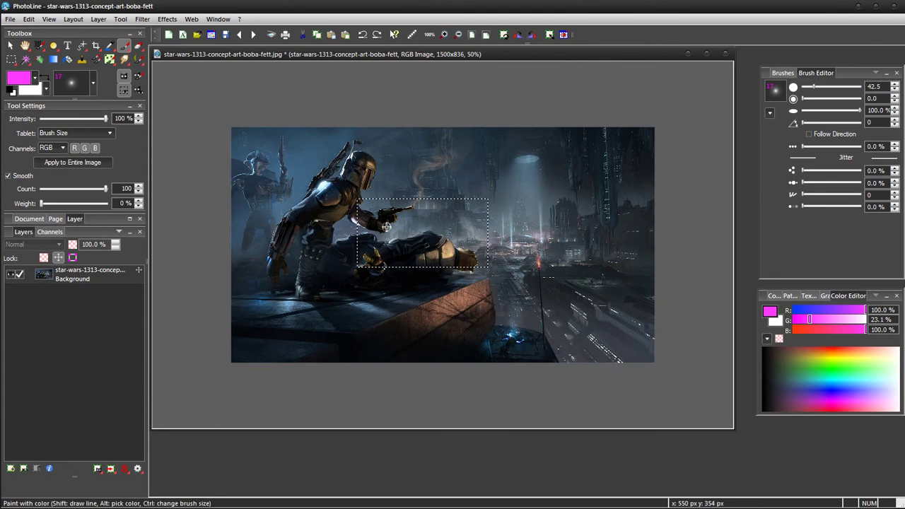
left_click(377, 34)
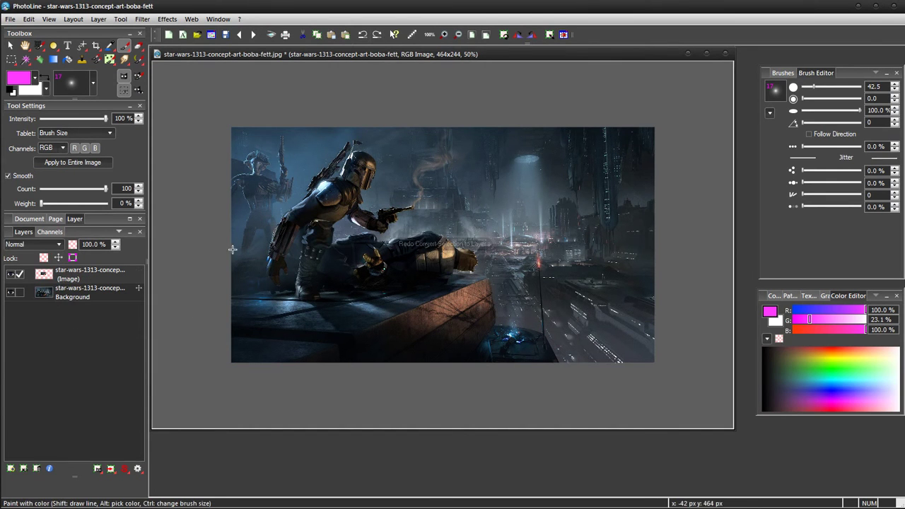
Step: Create a transparent RGB image layer above the small layer, using the Document size option of 1500 by 836 px
right_click(45, 274)
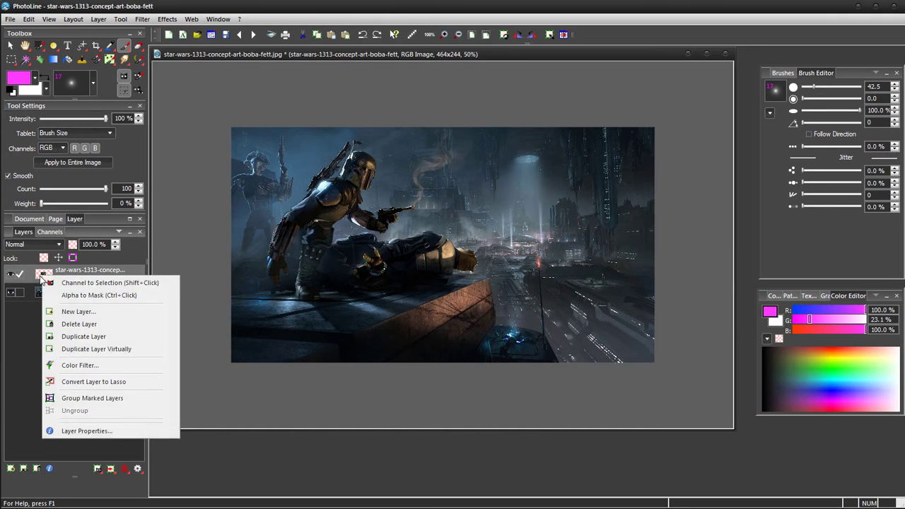
key("Escape")
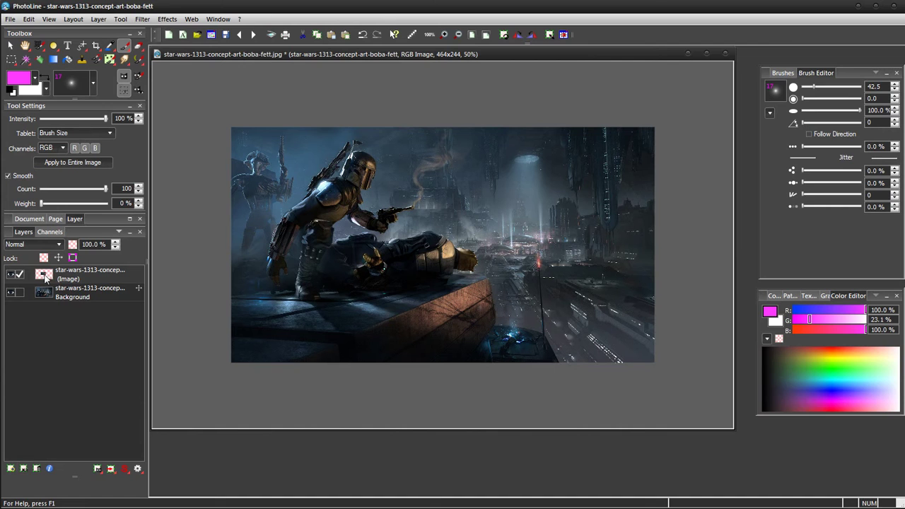
left_click(24, 466)
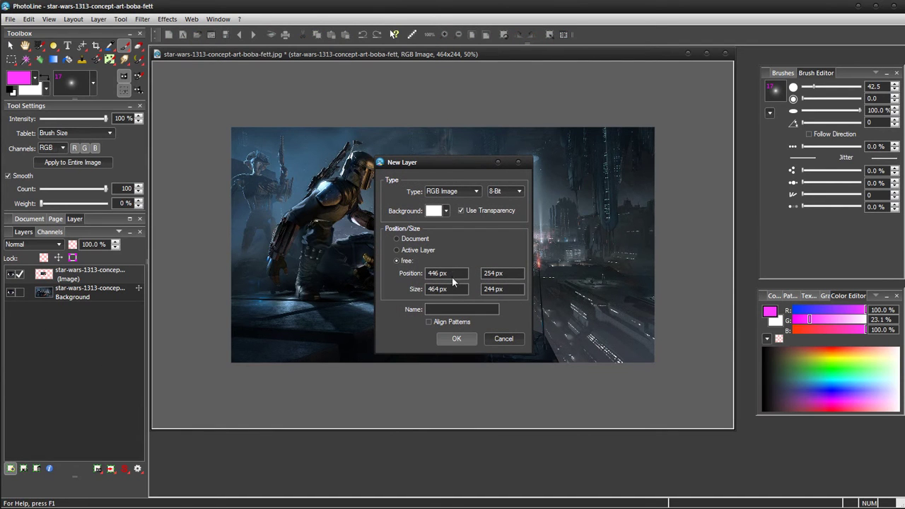
left_click(452, 276)
left_click(454, 289)
left_click_drag(482, 161, 693, 147)
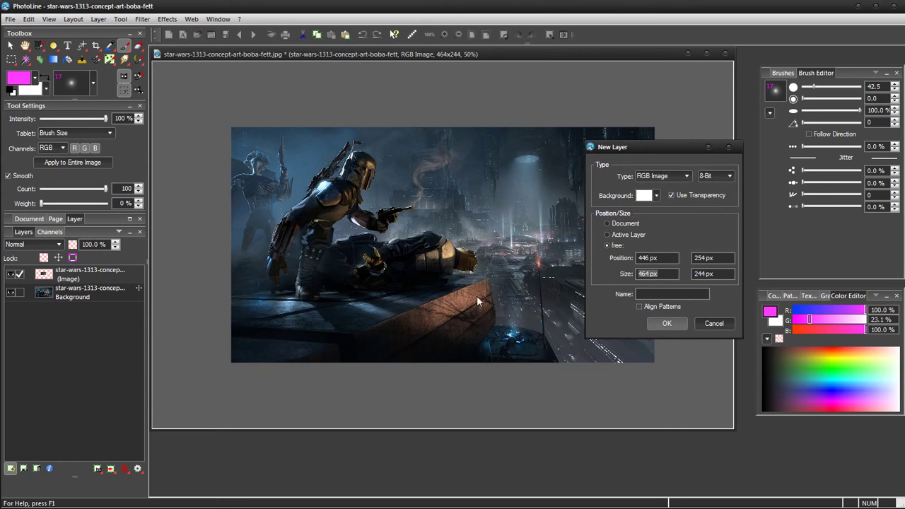
left_click_drag(649, 152, 338, 90)
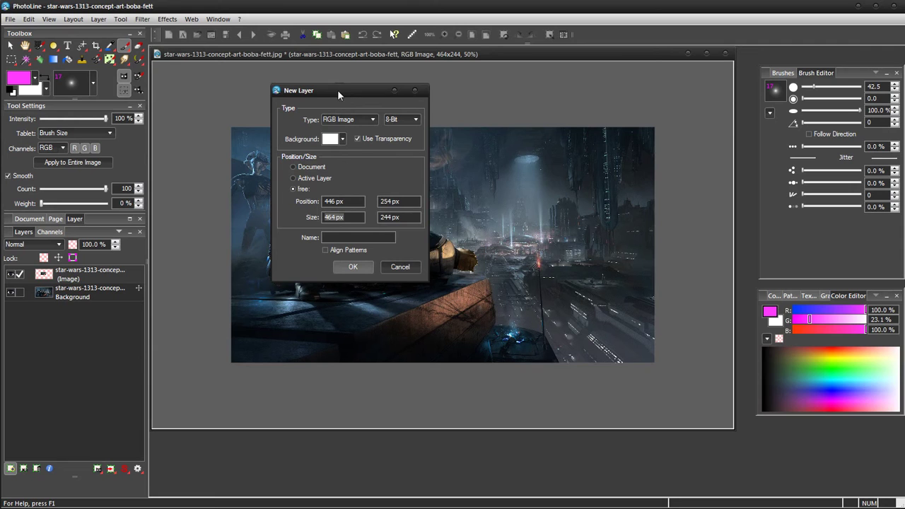
left_click(294, 167)
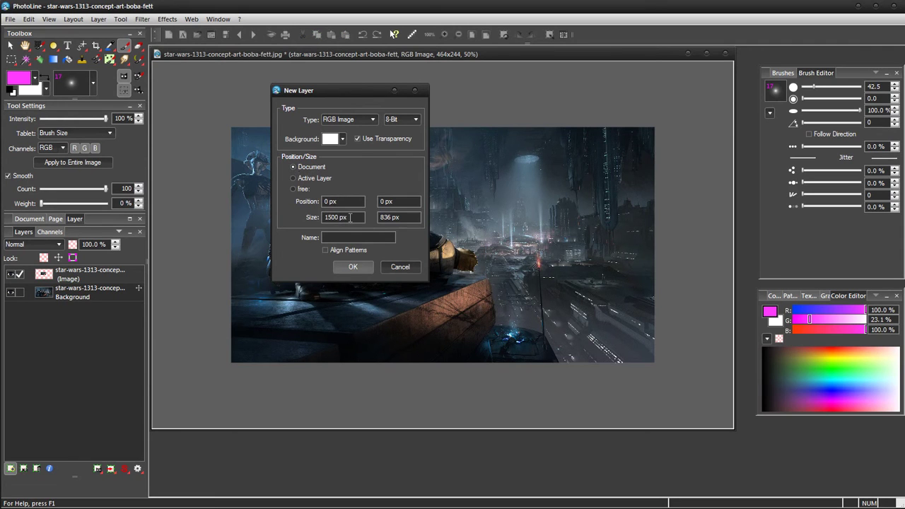
left_click(351, 268)
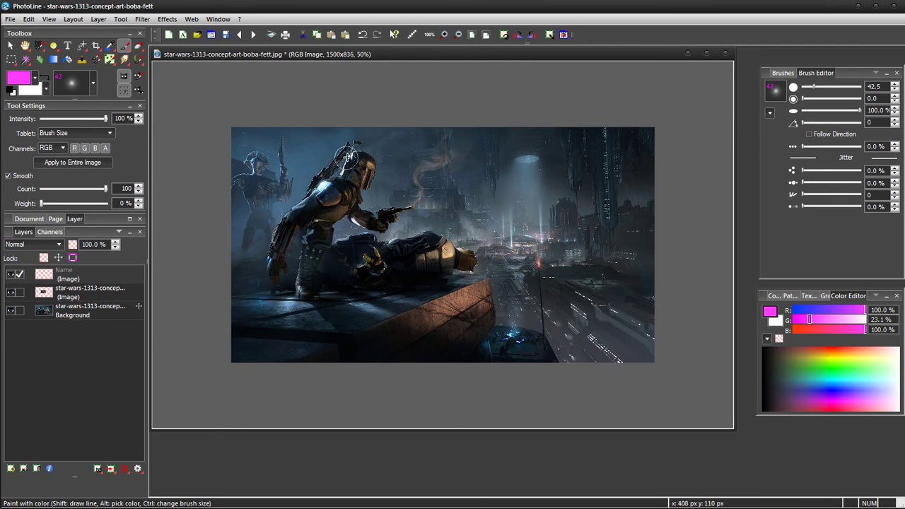
Step: Paint a diagonal magenta test stroke across the document-sized layer, undo it, and delete that layer
mouse_move(348, 157)
left_mouse_down()
mouse_move(327, 239)
mouse_move(458, 259)
mouse_move(530, 260)
left_mouse_up()
key("ctrl+z")
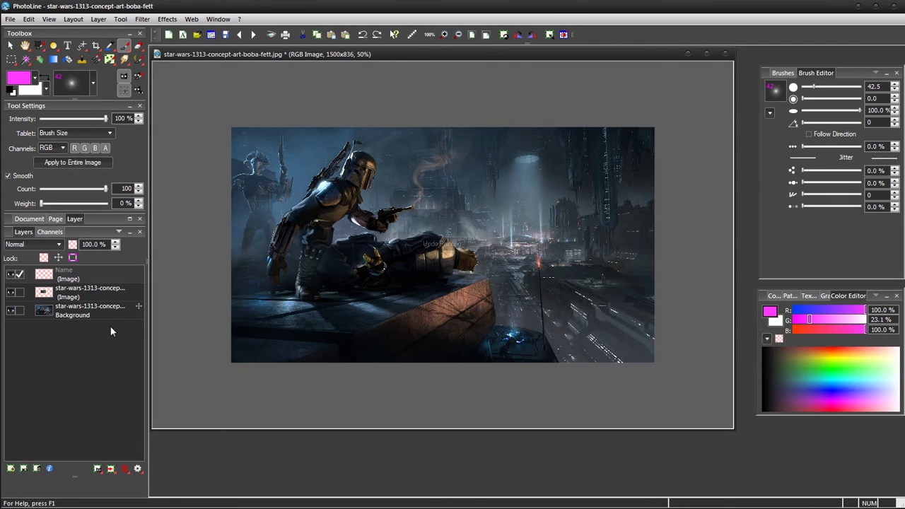
left_click(36, 469)
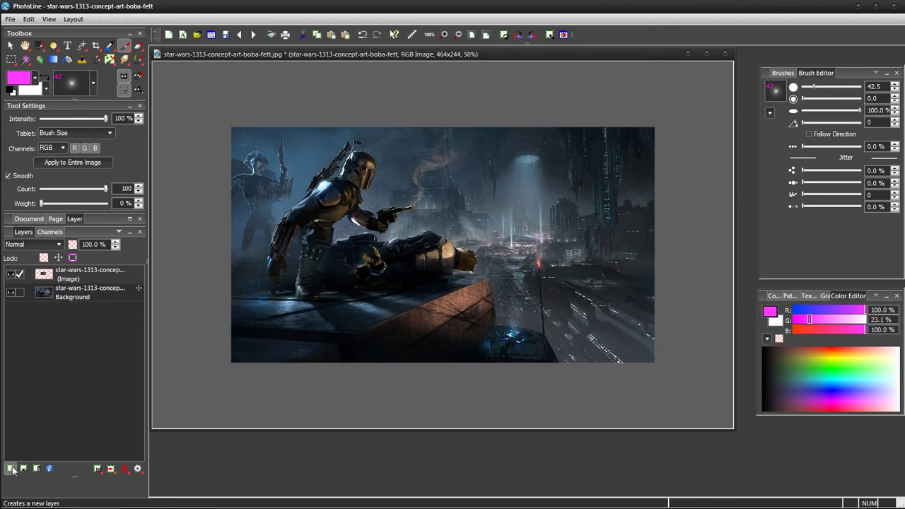
Step: Try the Document size option for another new layer, and cancel its creation
left_click(10, 468)
left_click_drag(414, 162, 338, 121)
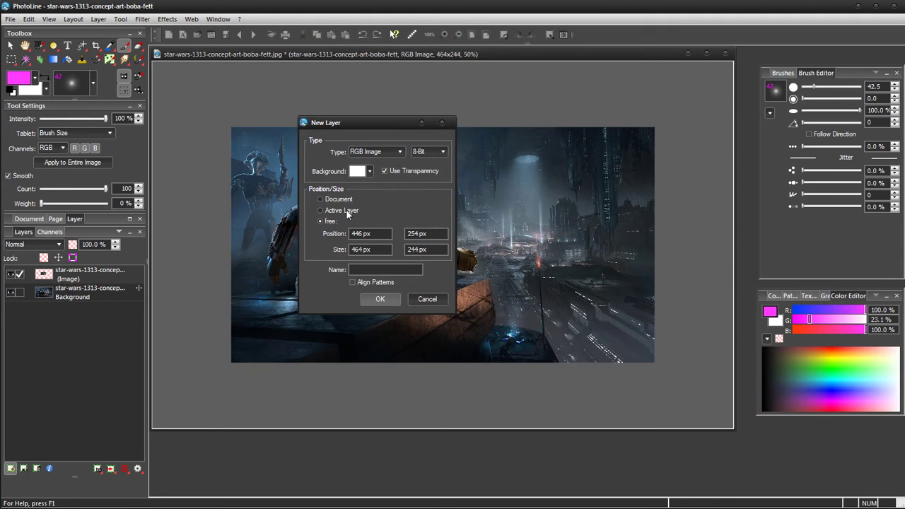
left_click(340, 200)
left_click(333, 200)
left_click(440, 300)
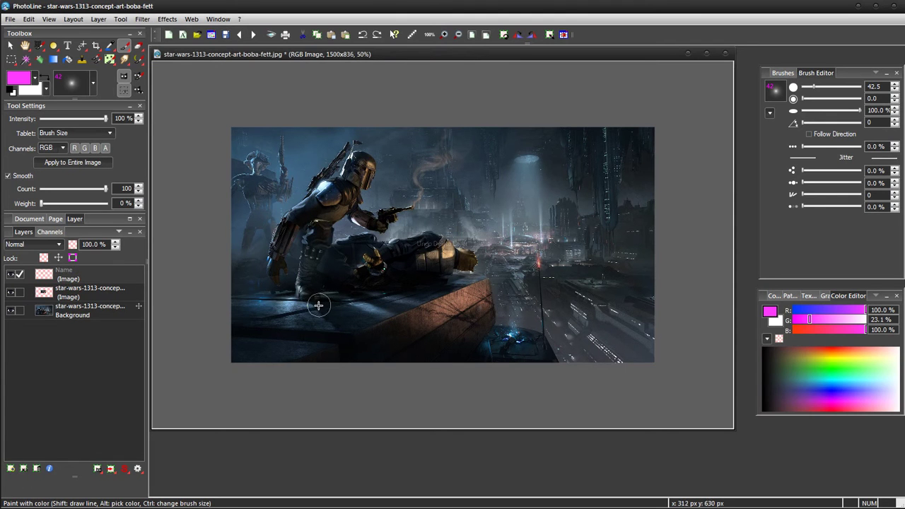
Step: Undo back to the rectangular selection on the background, redo its conversion to a layer, and activate the rectangular lasso tool
key("ctrl+z")
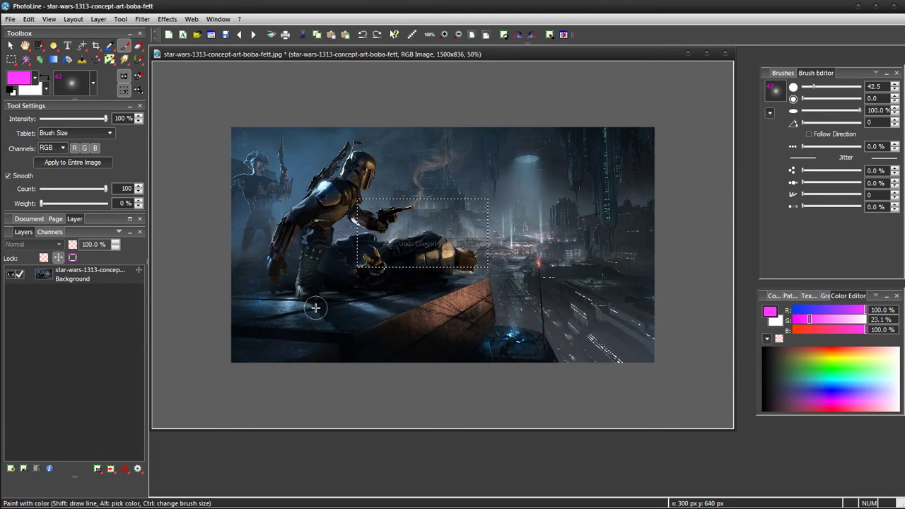
key("z")
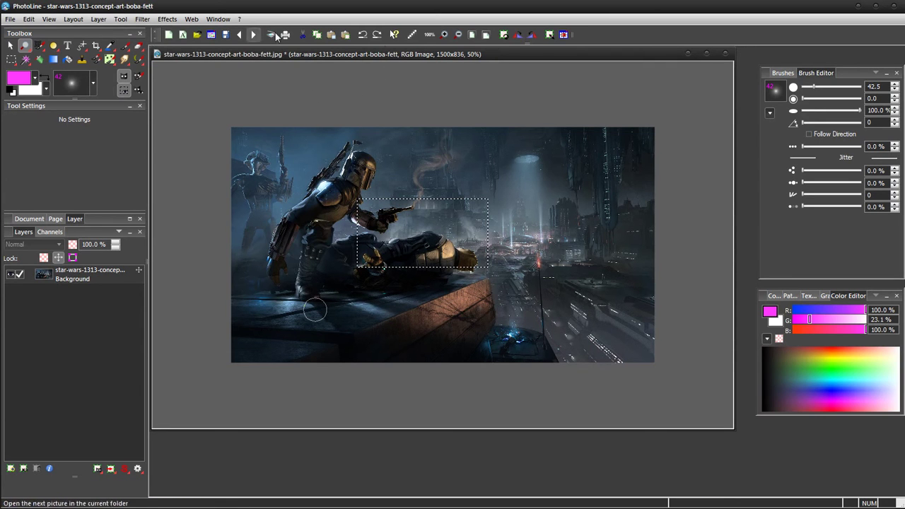
left_click(377, 34)
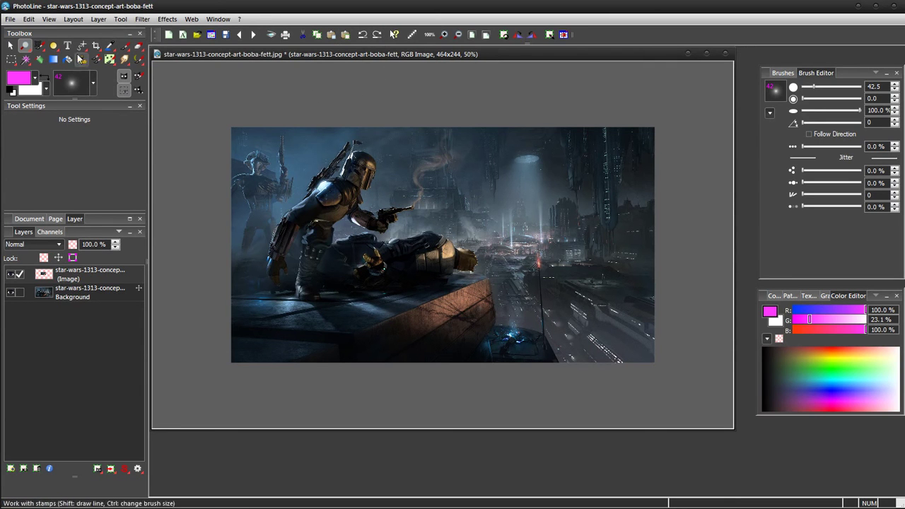
left_click(11, 59)
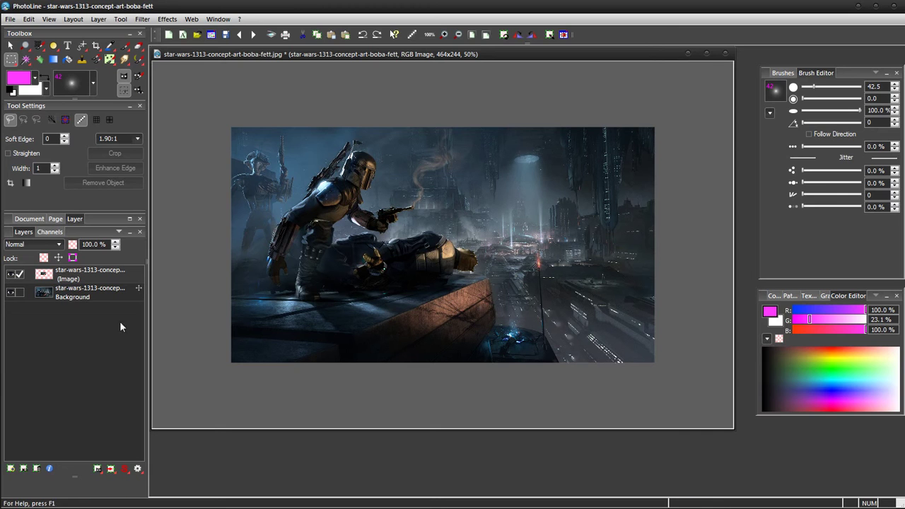
Step: Create a transparent RGB image layer at position 446, 254 px with a size of 464 by 244 px
left_click(10, 469)
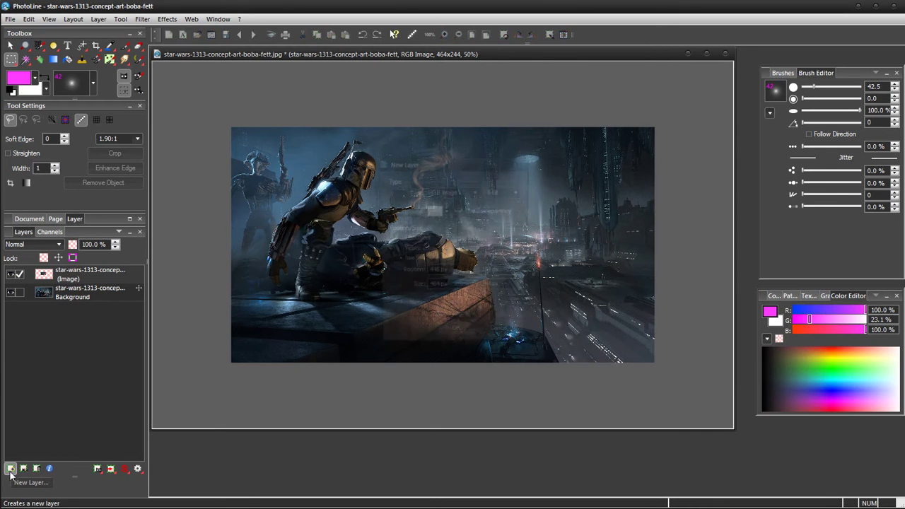
left_click_drag(439, 161, 326, 130)
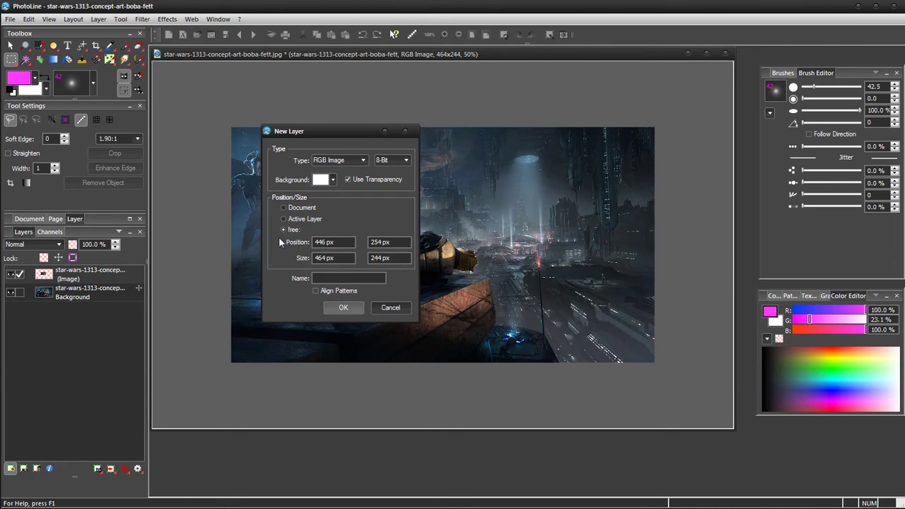
left_click(344, 307)
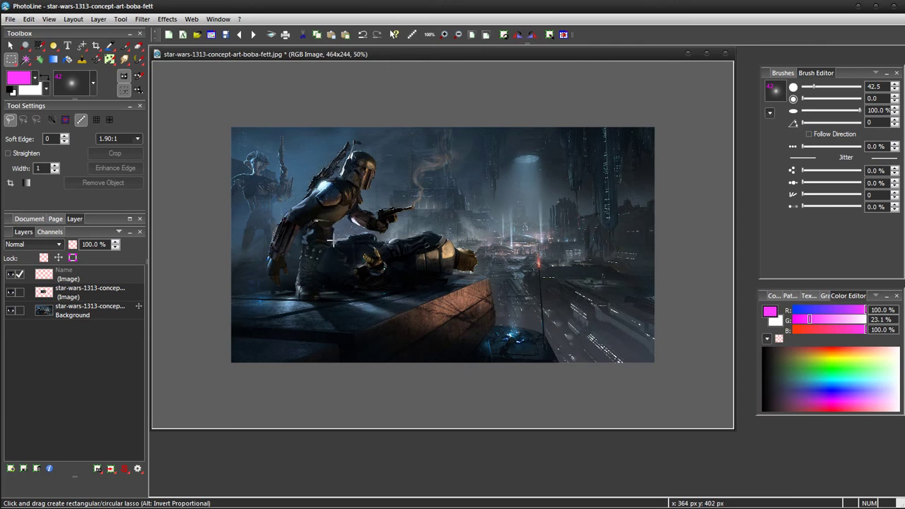
Step: Paint magenta test strokes with the brush across the bounds of the new 464 by 244 px layer, and undo them
left_click(125, 46)
mouse_move(381, 205)
left_mouse_down()
mouse_move(358, 232)
mouse_move(506, 247)
mouse_move(467, 205)
mouse_move(424, 188)
left_mouse_up()
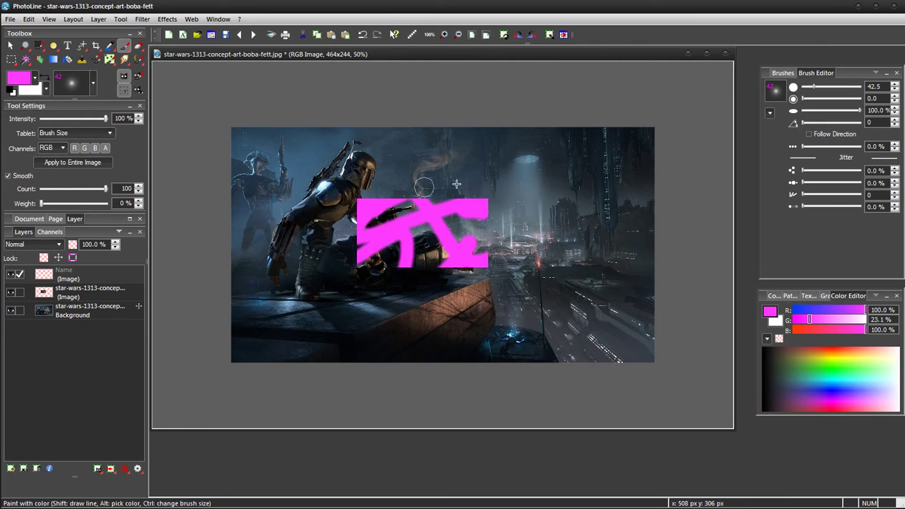
key("ctrl+z")
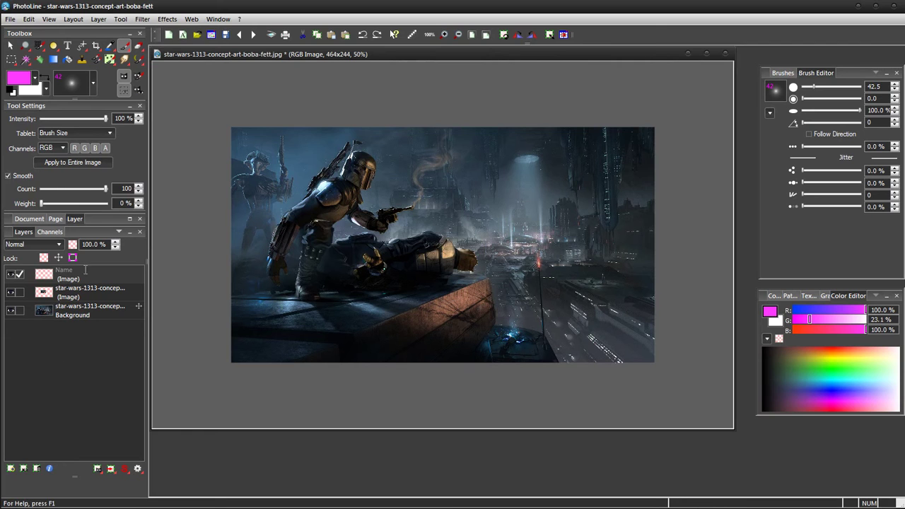
mouse_move(428, 202)
left_mouse_down()
mouse_move(378, 211)
mouse_move(460, 283)
mouse_move(486, 261)
left_mouse_up()
key("ctrl+z")
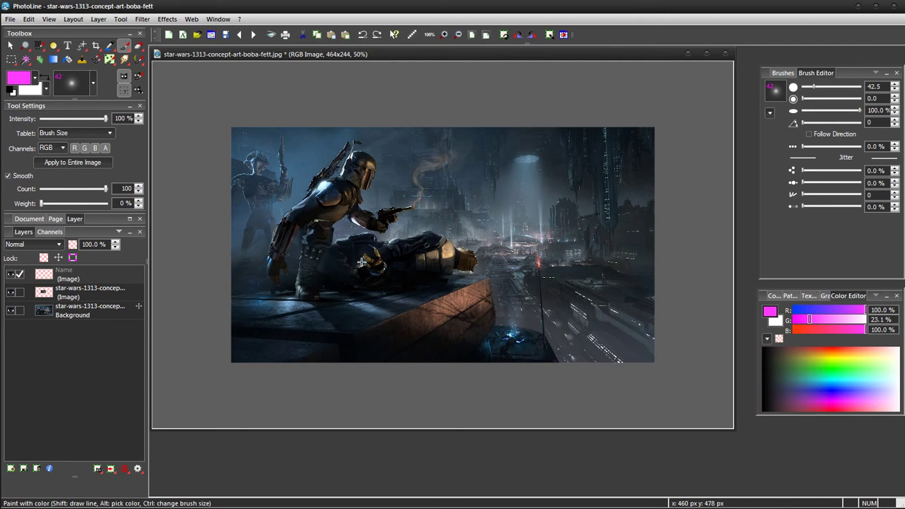
Step: Try to bring the new empty layer to document size, and delete that layer
left_click(72, 19)
mouse_move(120, 86)
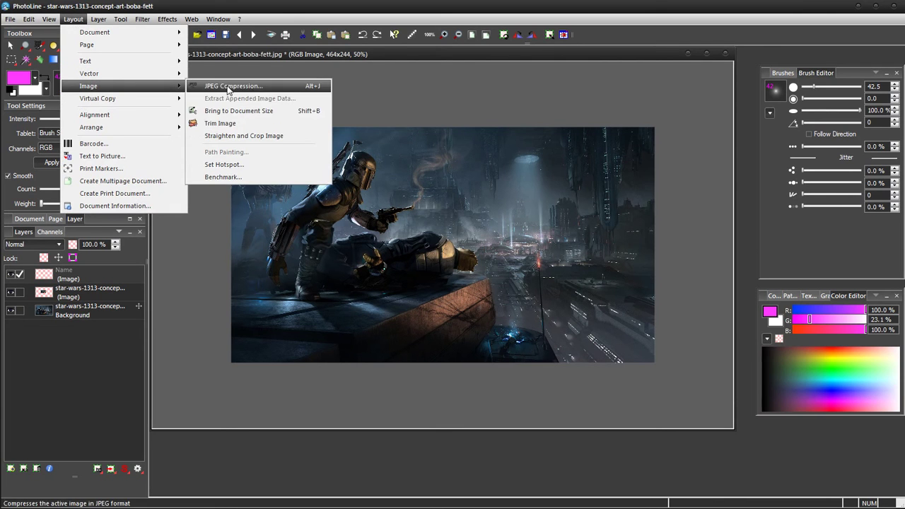
left_click(256, 115)
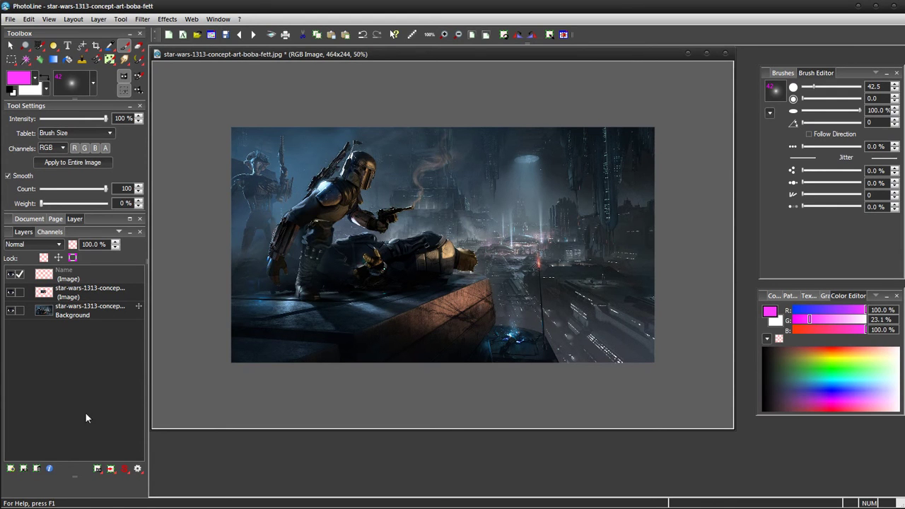
left_click(36, 468)
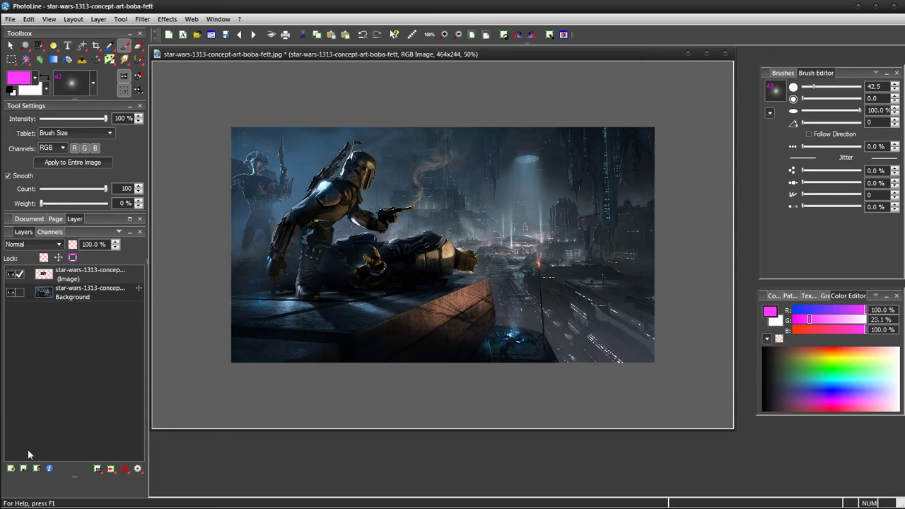
Step: Check the Document size option in the settings for a new RGB image layer, and cancel them
left_click(11, 468)
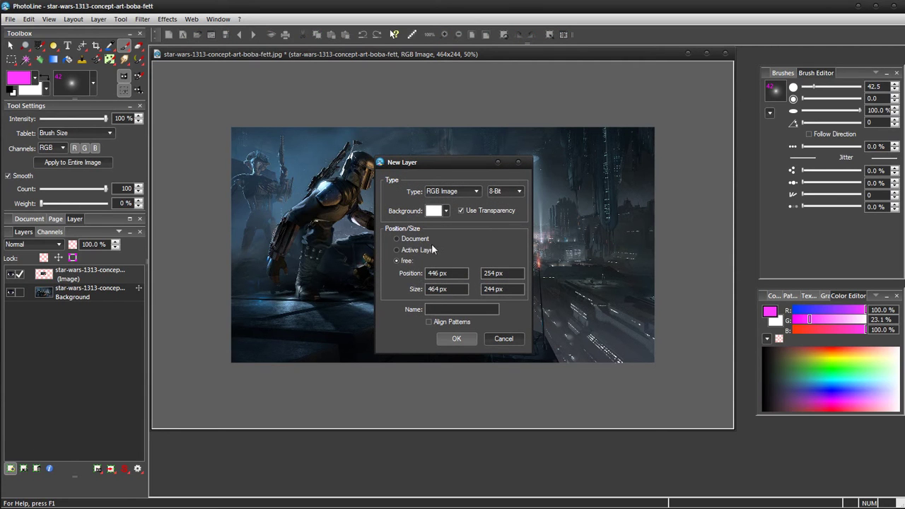
left_click(402, 240)
left_click(504, 338)
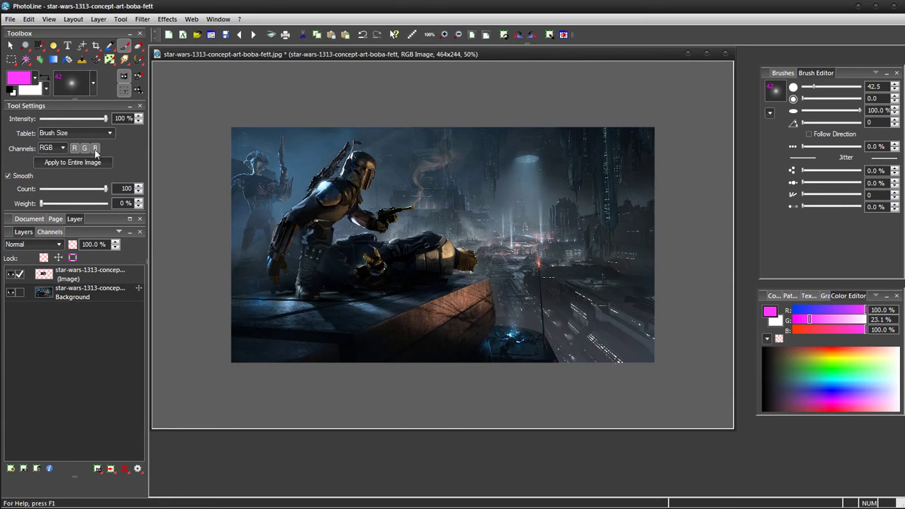
Step: Draw a rectangular lasso over the armed figure's gun and check the commands for converting a selection to a layer
left_click(11, 59)
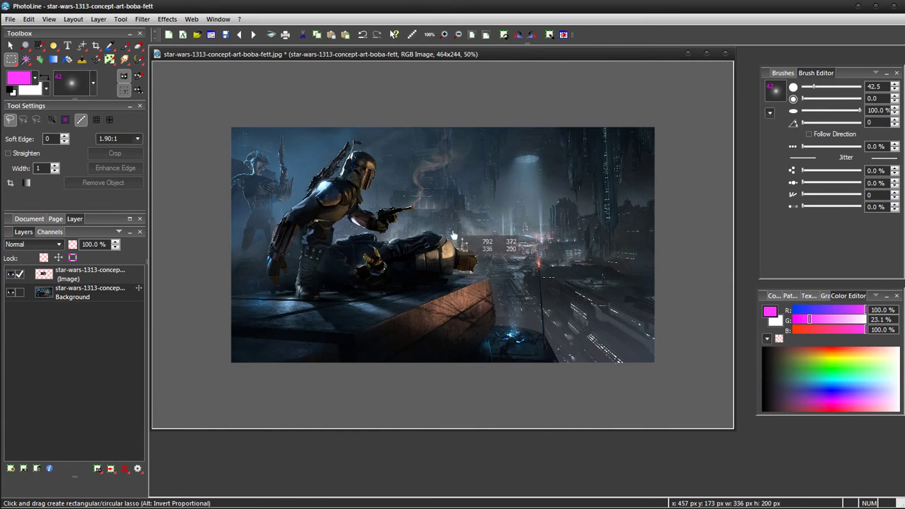
left_click_drag(359, 176, 449, 240)
right_click(408, 195)
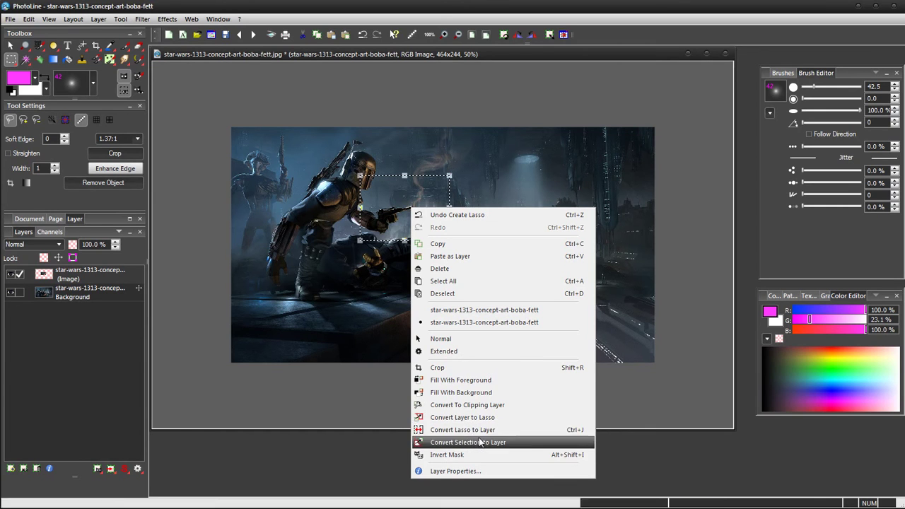
left_click(363, 399)
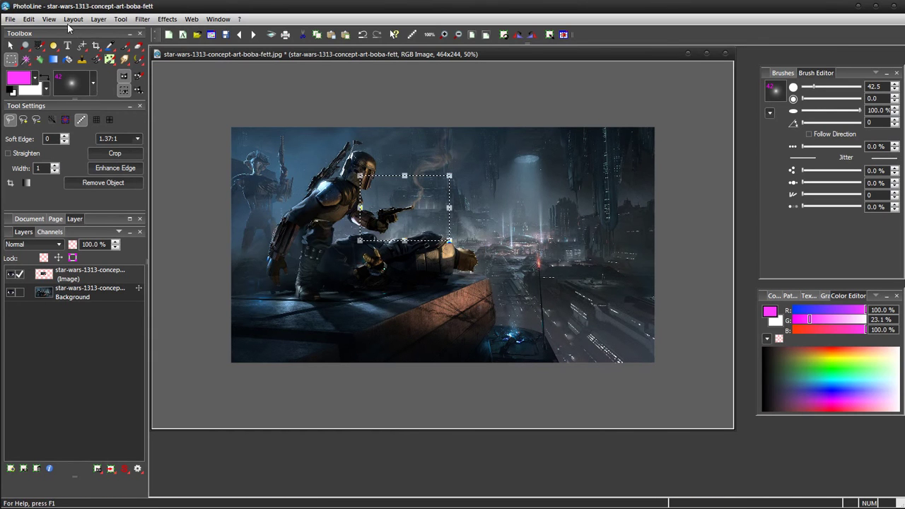
Step: Check the Bring to Document Size command for the small image layer
left_click(46, 20)
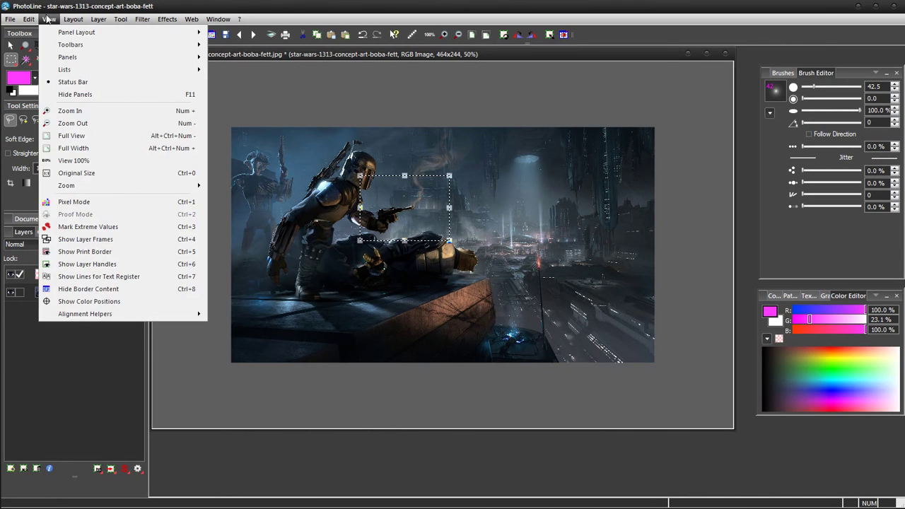
mouse_move(74, 21)
mouse_move(101, 87)
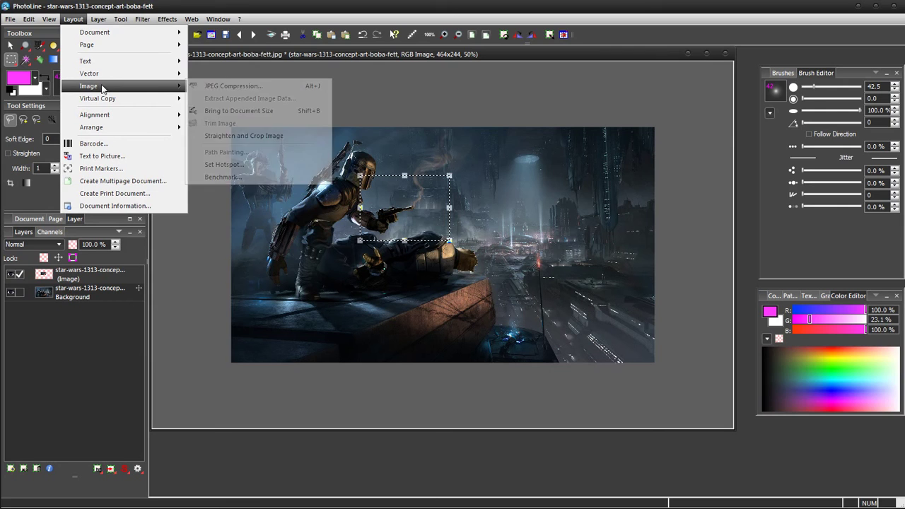
left_click(249, 111)
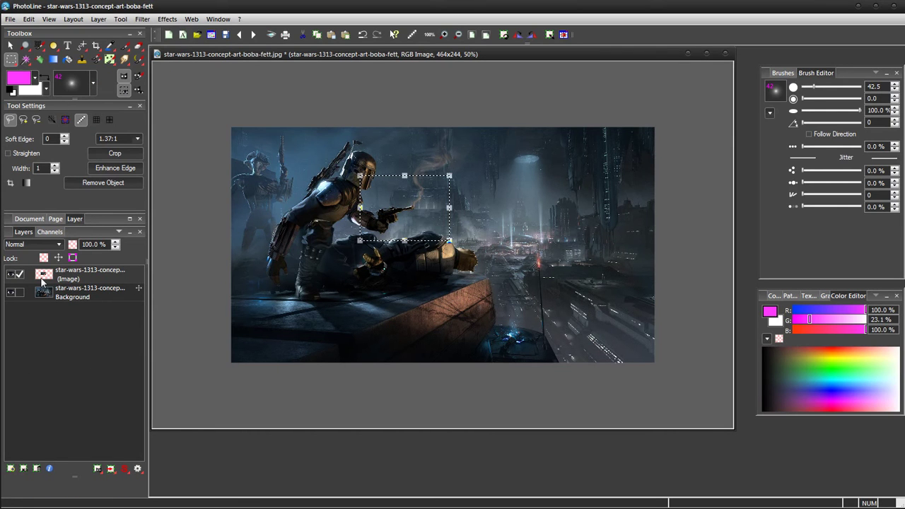
Step: Delete the small image layer and replace the selection with a rectangular lasso of about 414 by 212 px over the gun
left_click(37, 468)
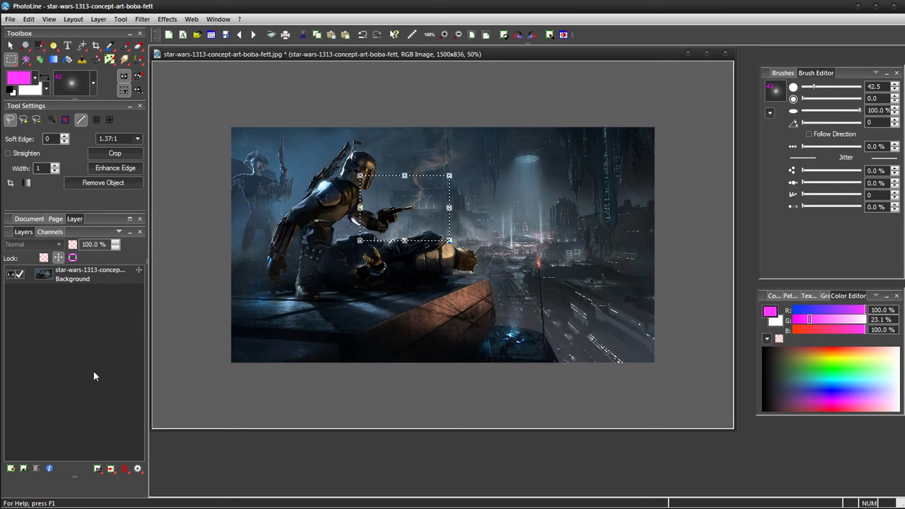
key("ctrl+d")
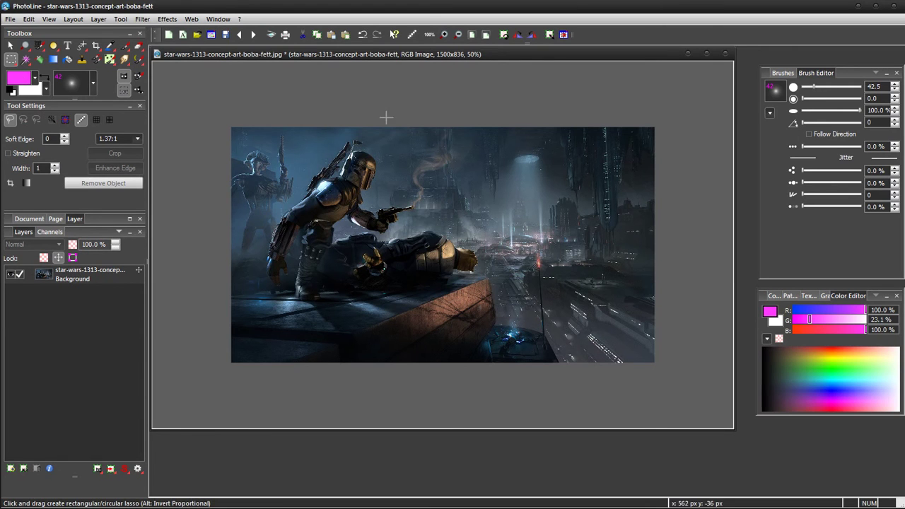
left_click_drag(340, 193, 458, 252)
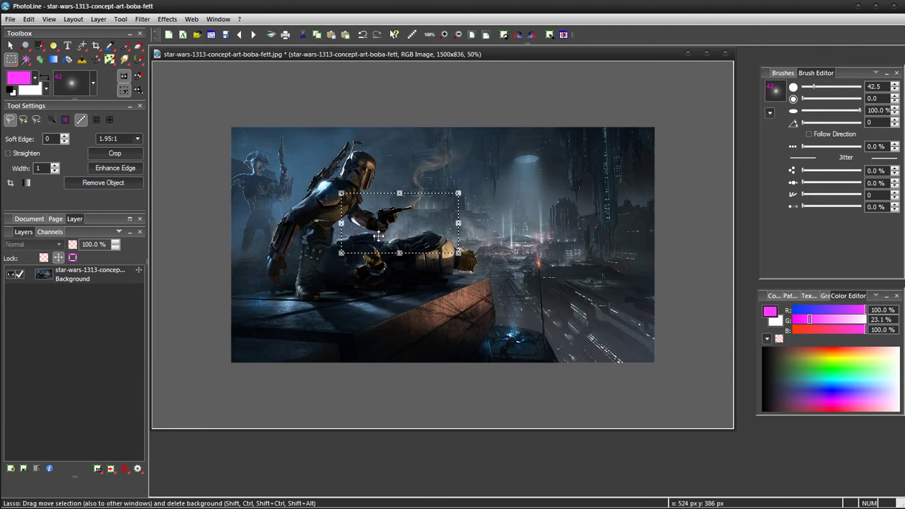
Step: Show the list of actions and enlarge it until every action fits
left_click(48, 20)
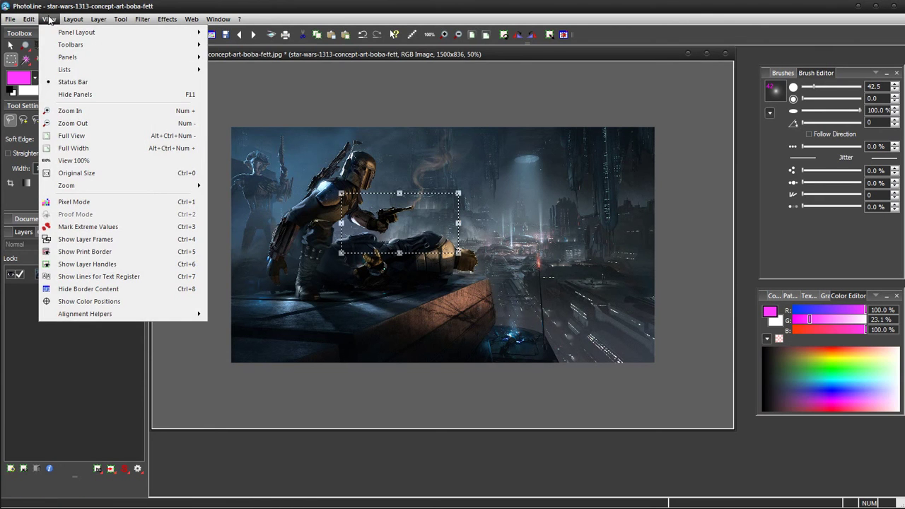
mouse_move(90, 58)
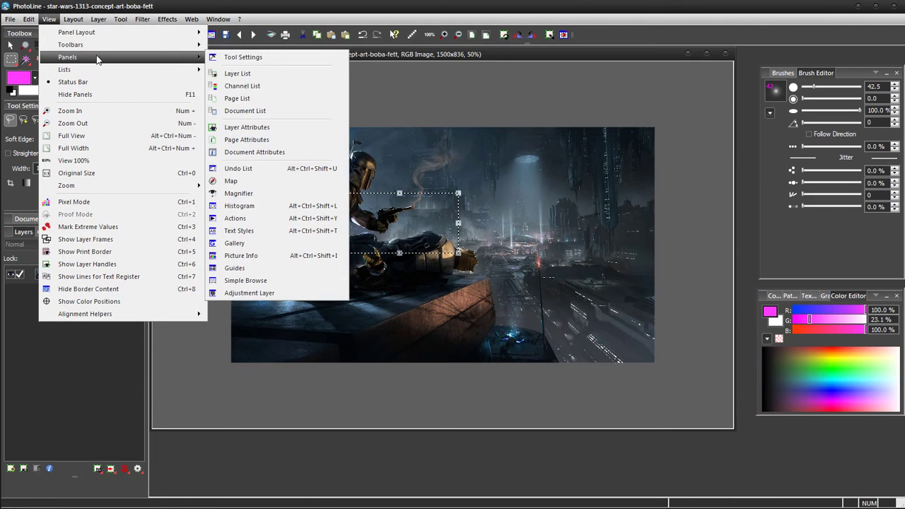
left_click(259, 218)
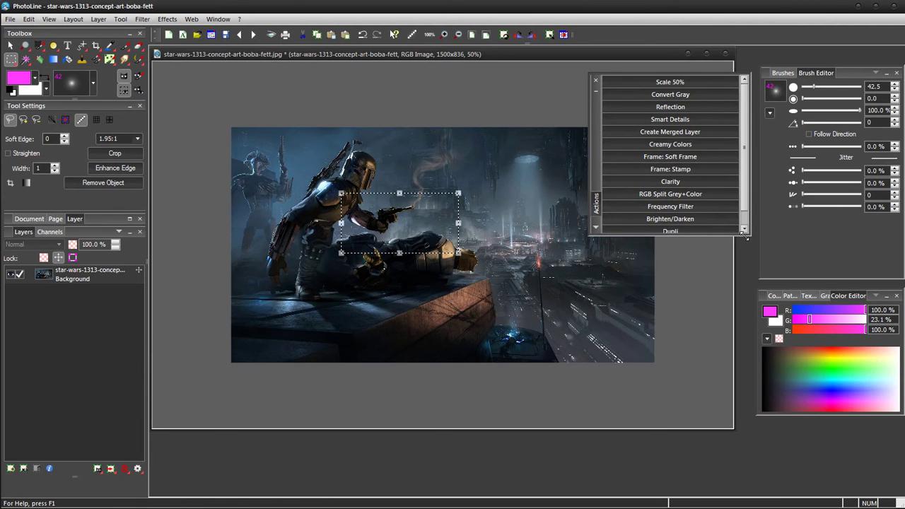
left_click_drag(745, 237, 746, 270)
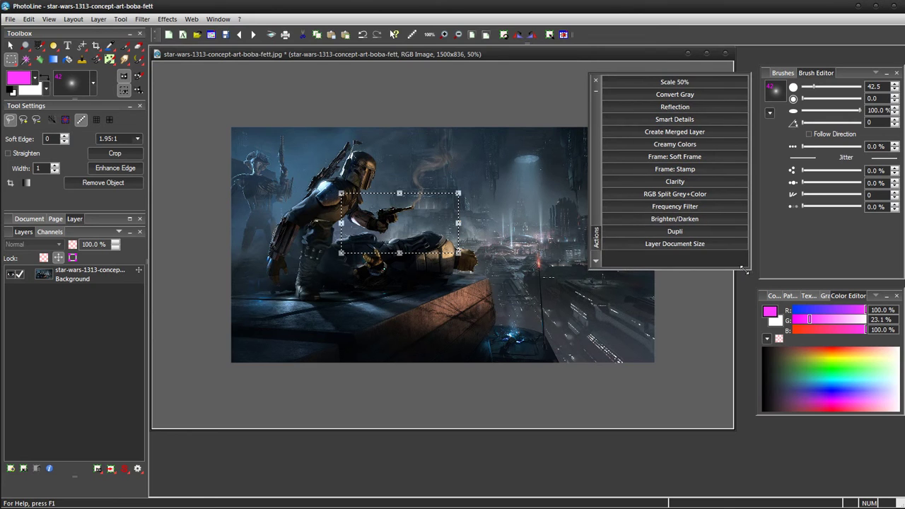
Step: Turn off Button Mode for the actions and delete the Layer Document Size action
right_click(658, 206)
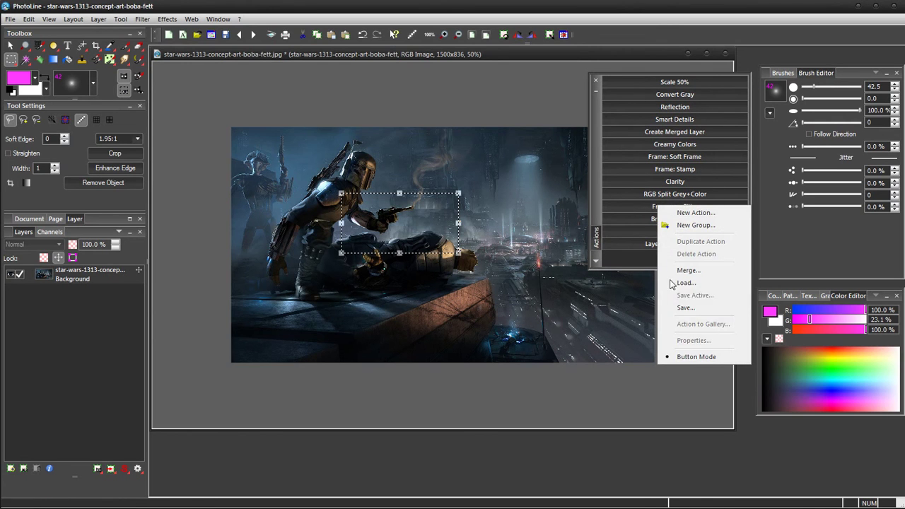
left_click(697, 356)
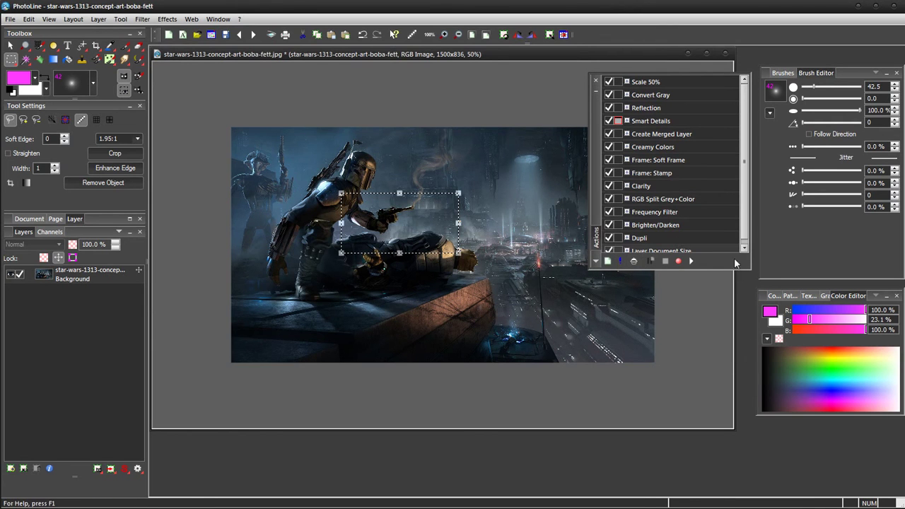
left_click_drag(727, 272, 724, 324)
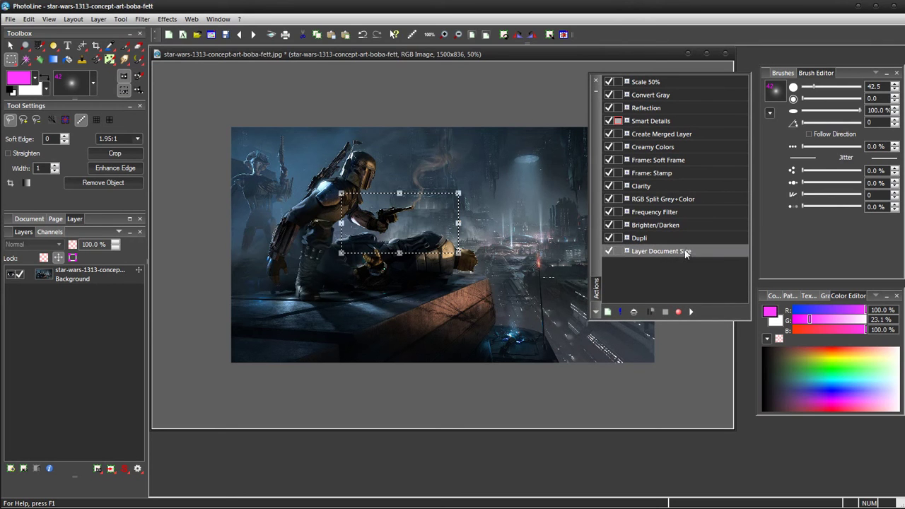
left_click(634, 312)
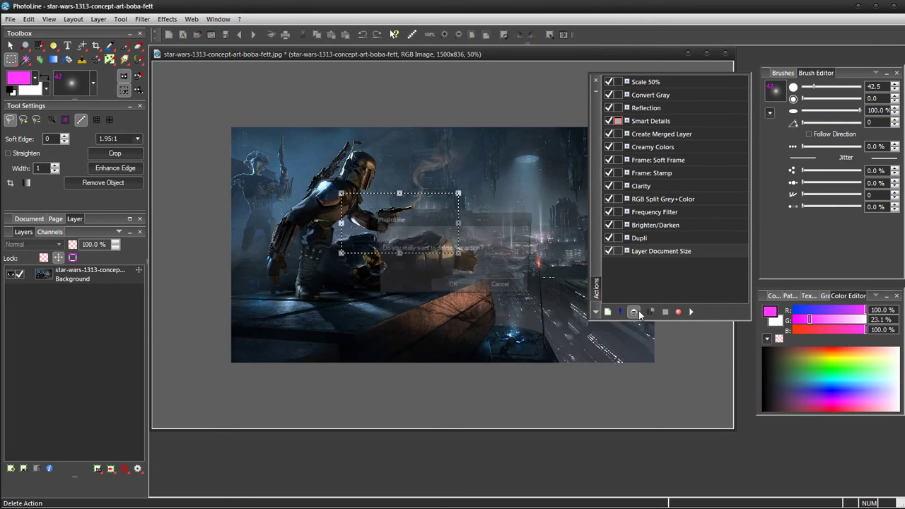
left_click(453, 287)
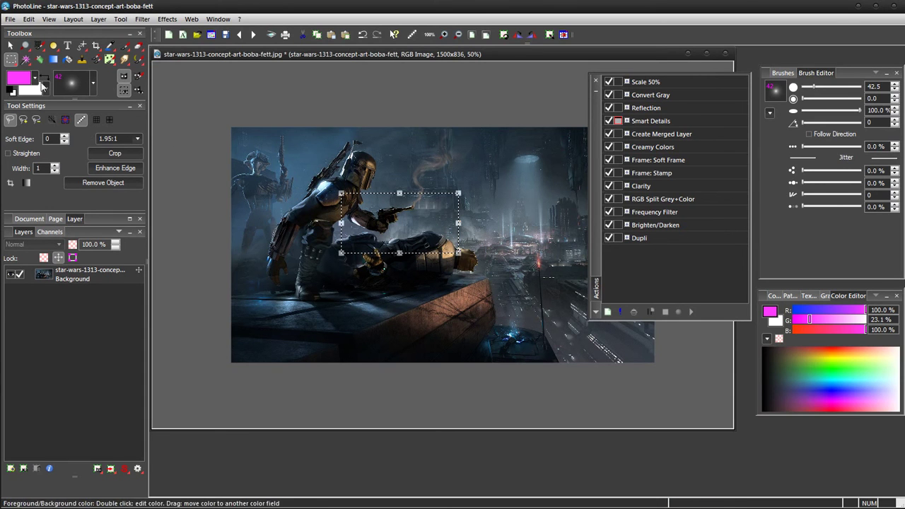
Step: Create a new action named "Copy to new Layer"
left_click(610, 313)
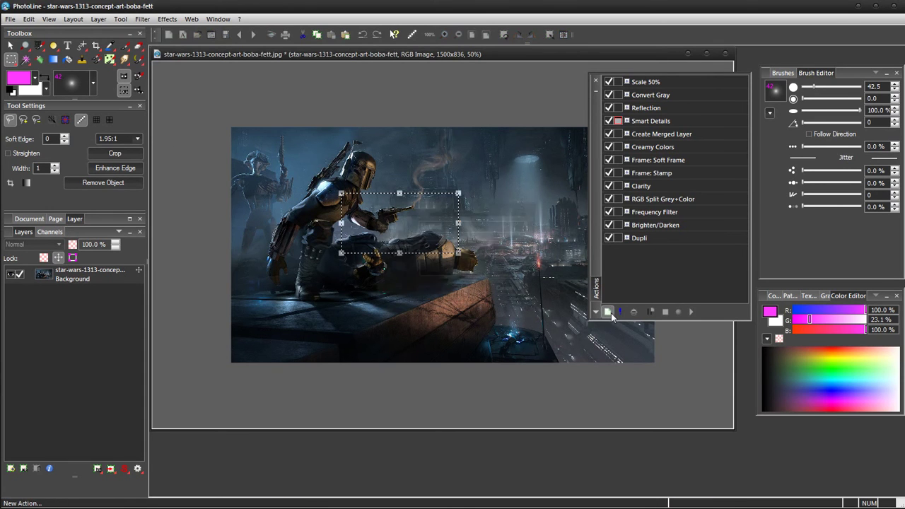
type("Layer Document Size")
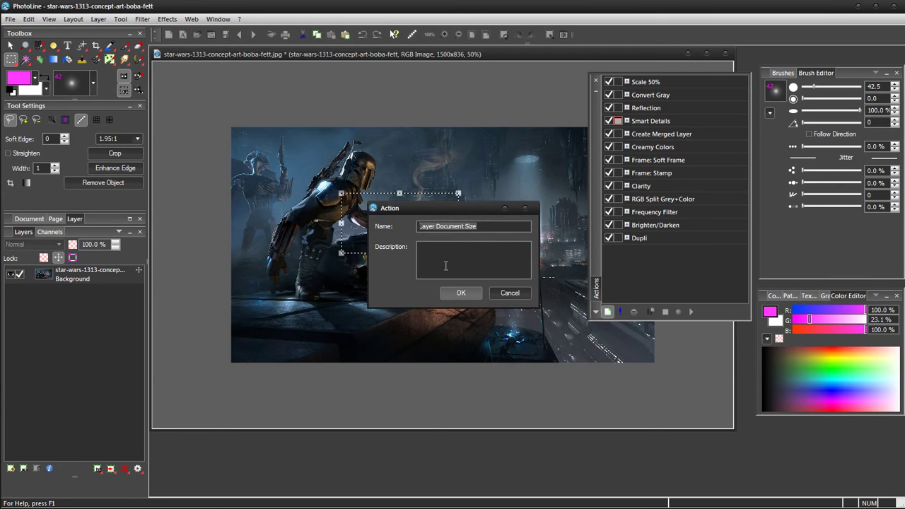
left_click_drag(437, 227, 505, 250)
key("End")
key("shift+Home")
type("Co")
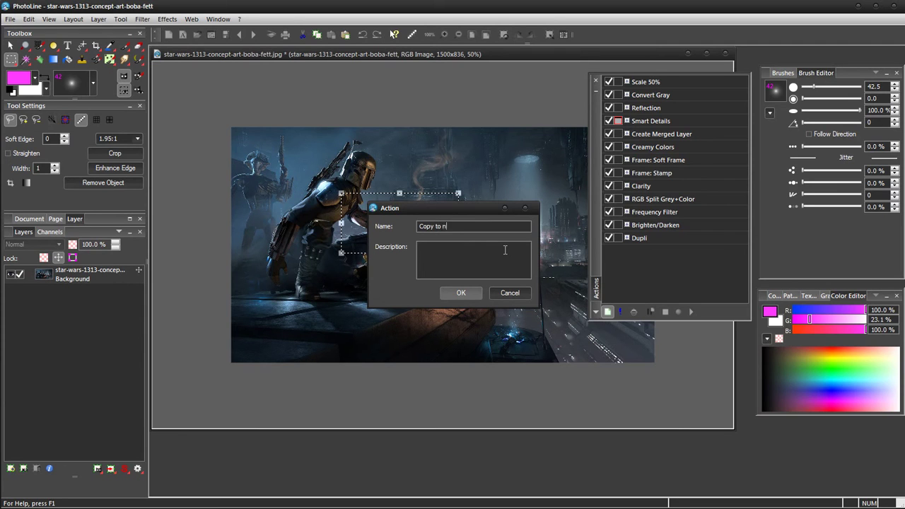
type("py to new Layer")
left_click(461, 292)
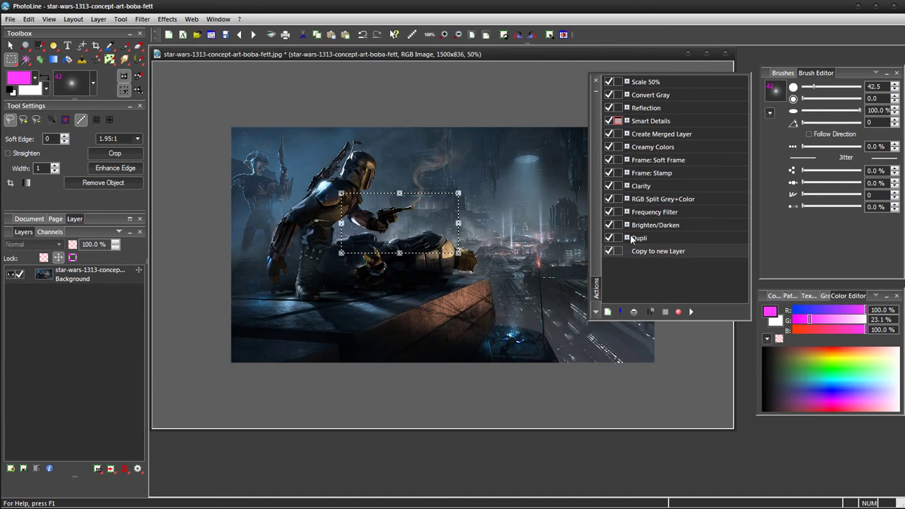
Step: Record the Copy to new Layer action by converting the selection to a layer and bringing it to document size
left_click(679, 312)
right_click(393, 224)
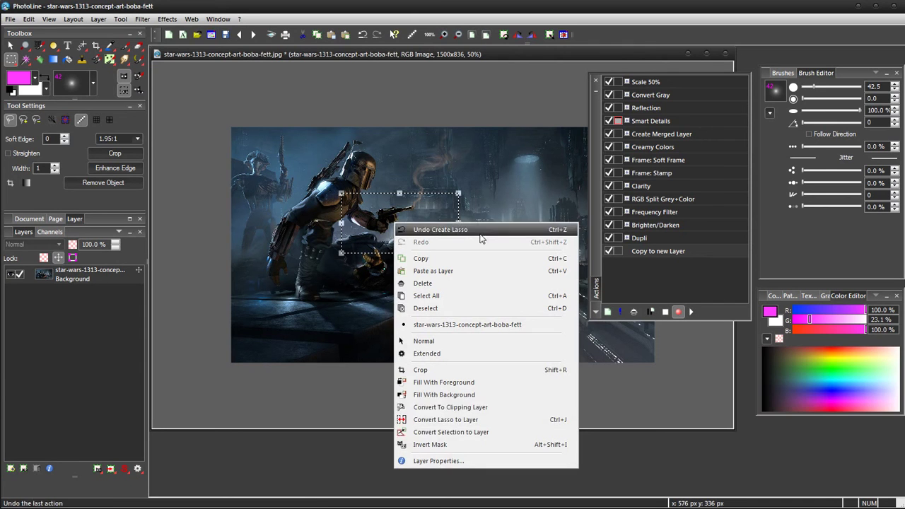
left_click(453, 428)
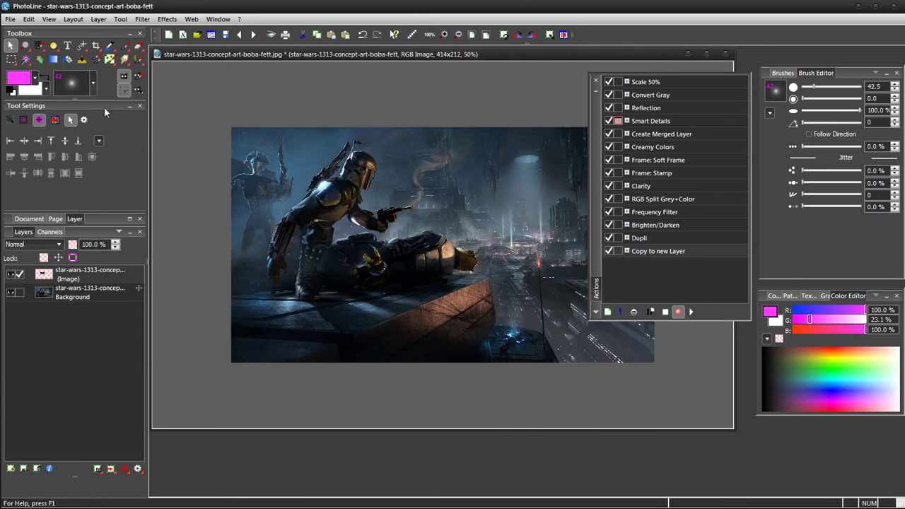
left_click(74, 19)
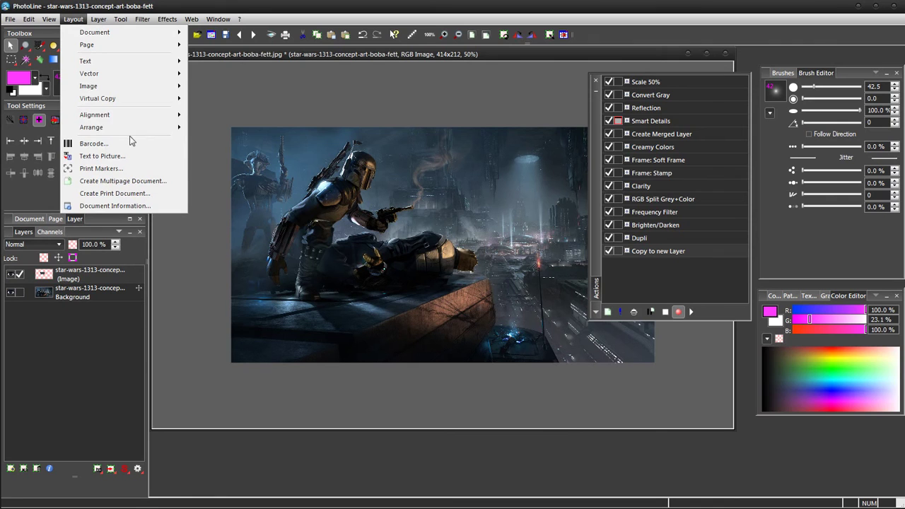
mouse_move(127, 131)
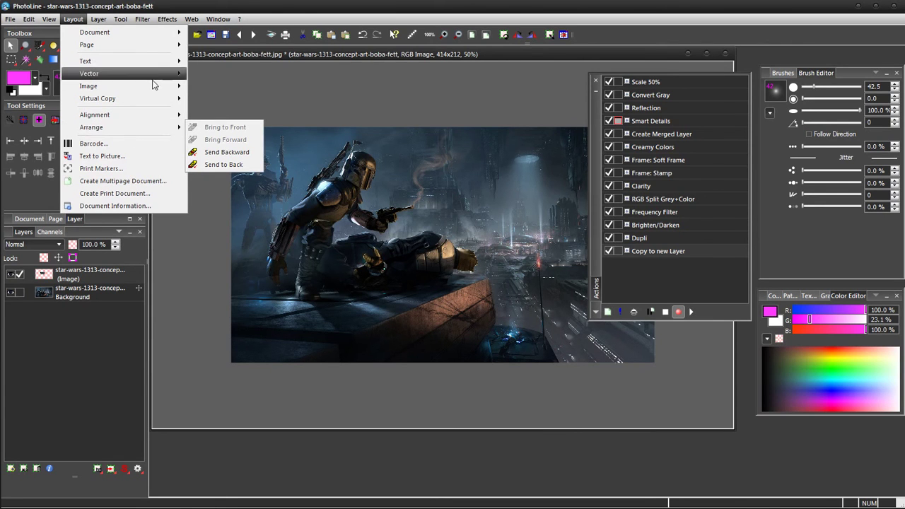
mouse_move(160, 87)
left_click(271, 111)
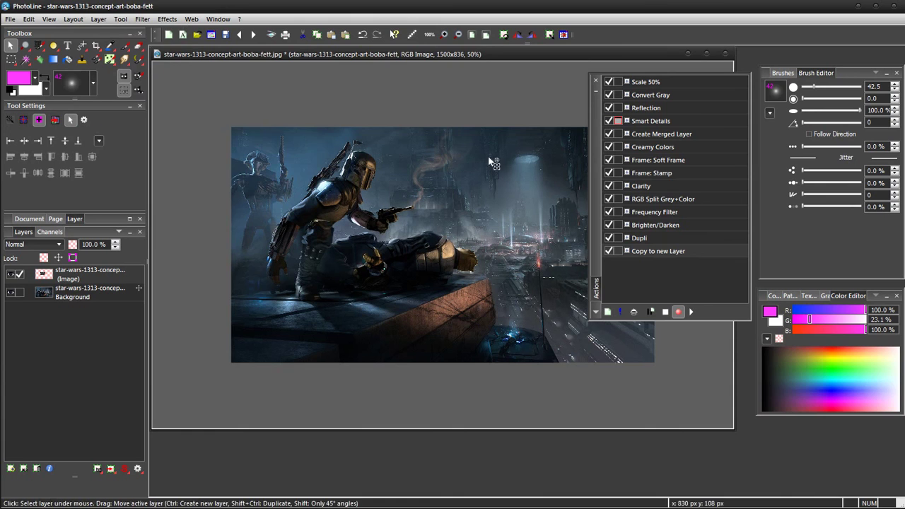
left_click(664, 313)
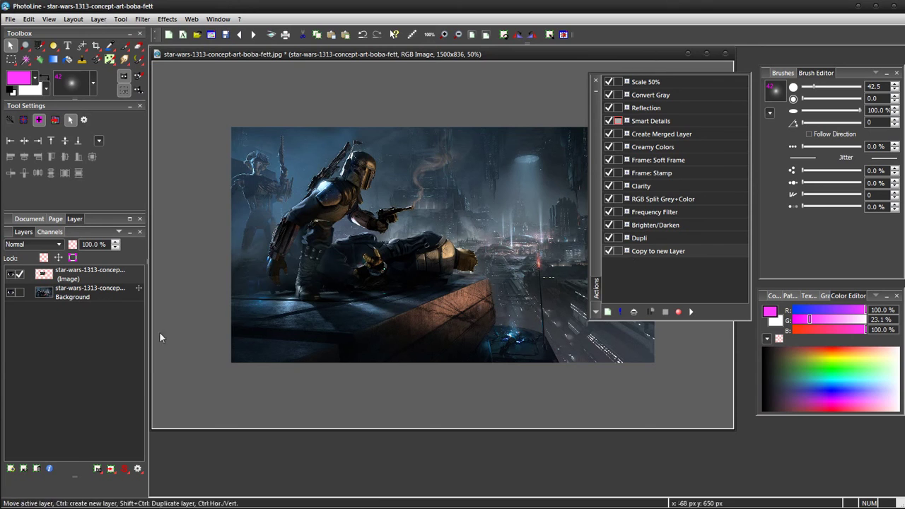
Step: Delete the copied layer and place a rectangular lasso of about 450 by 174 px over the fallen figure
left_click(36, 469)
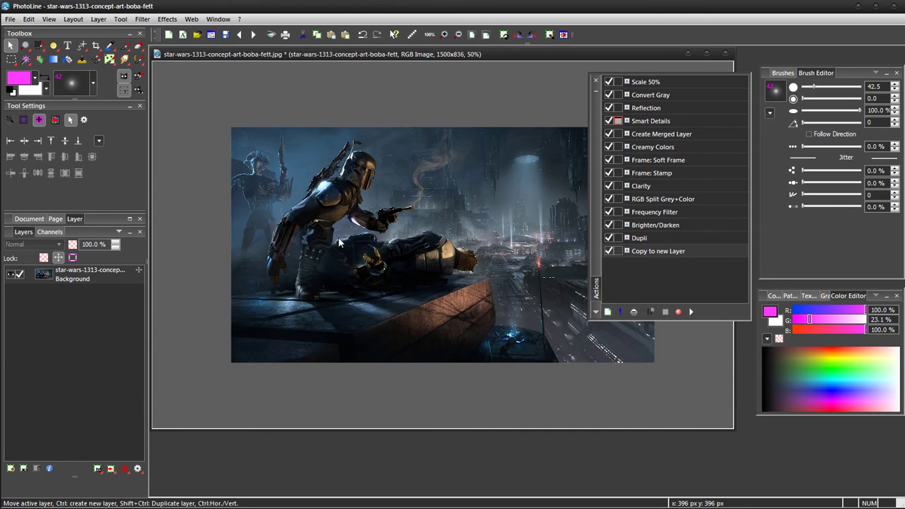
left_click(11, 59)
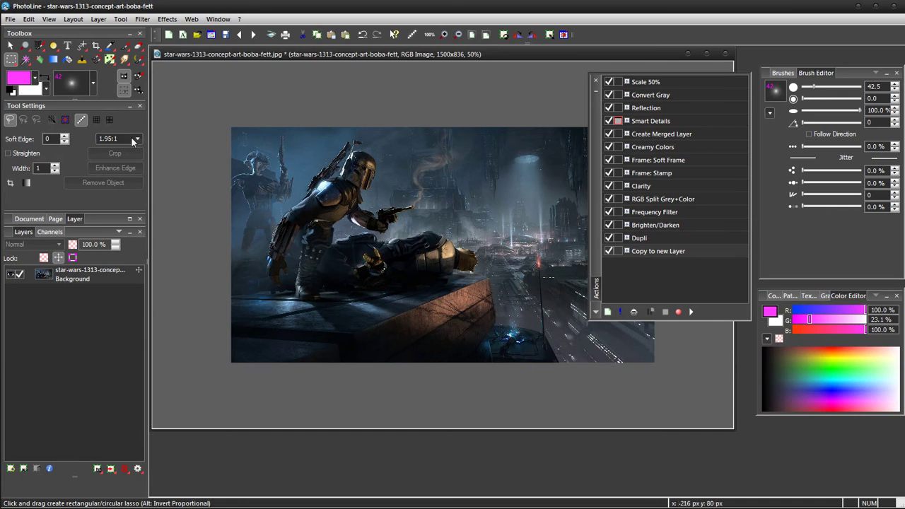
left_click(11, 45)
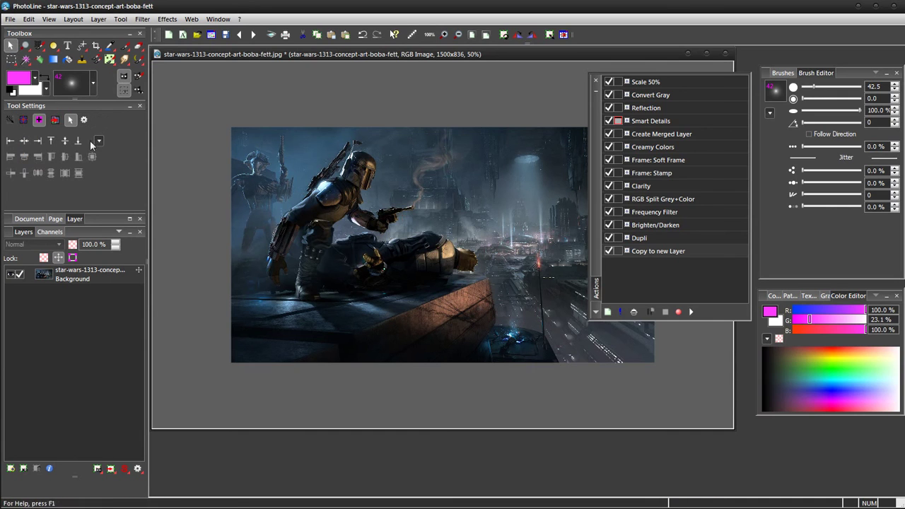
left_click(11, 58)
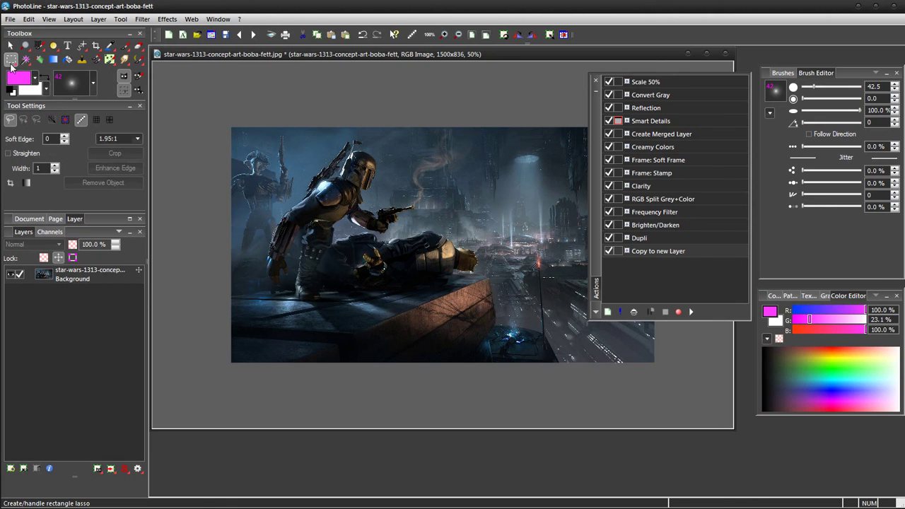
left_click_drag(497, 253, 369, 196)
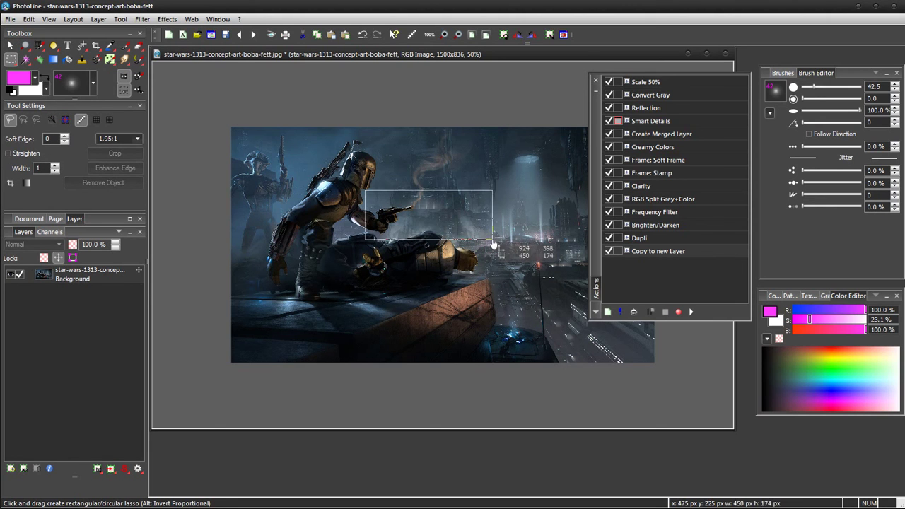
mouse_move(445, 216)
left_mouse_down()
mouse_move(450, 244)
mouse_move(428, 233)
left_mouse_up()
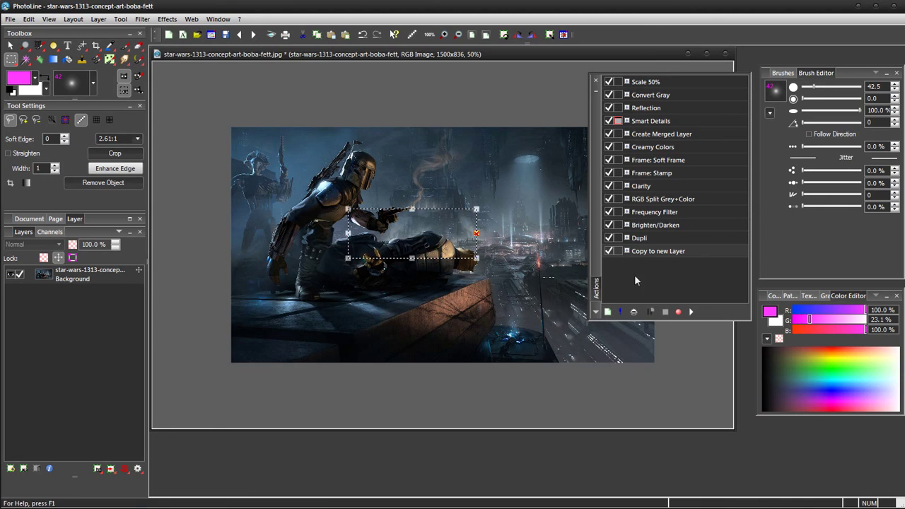
Step: Switch the list of actions back to Button Mode
left_click(621, 314)
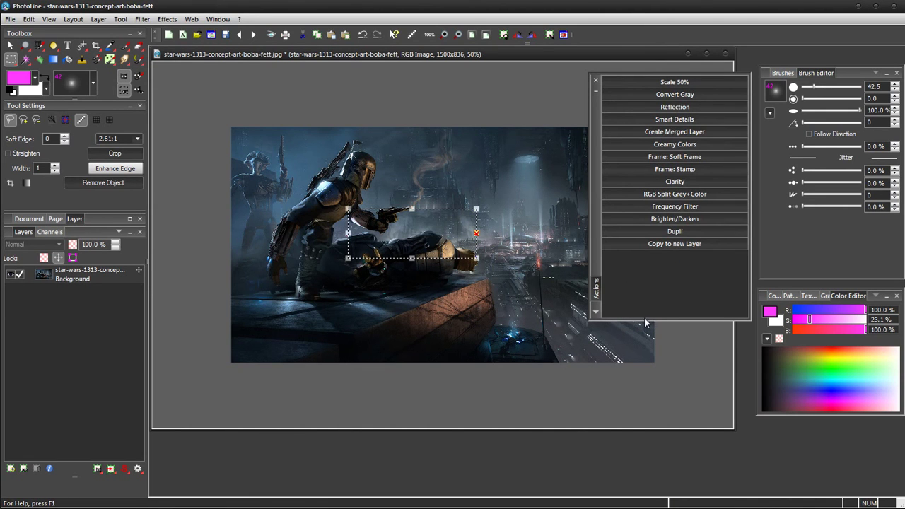
Step: Shorten the Actions palette to fit its list and run the Copy to new Layer action on the lassoed area
left_click_drag(644, 321, 651, 267)
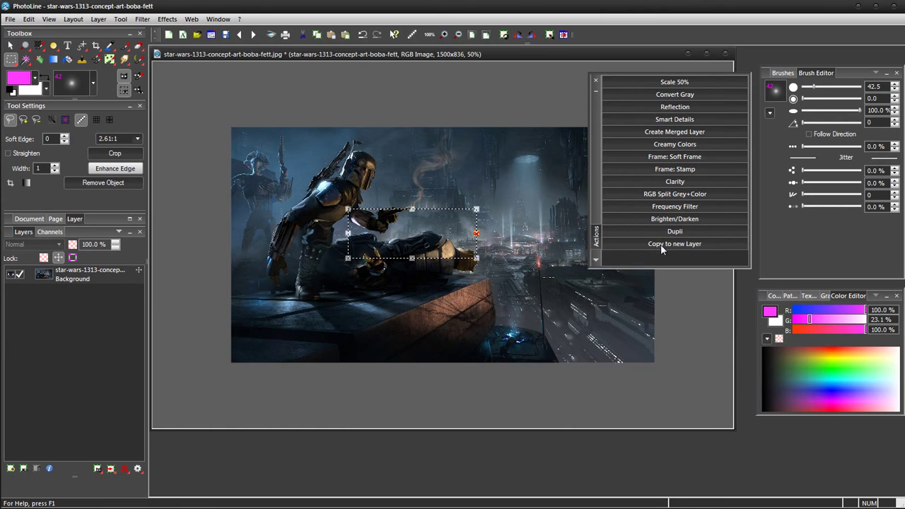
left_click(662, 244)
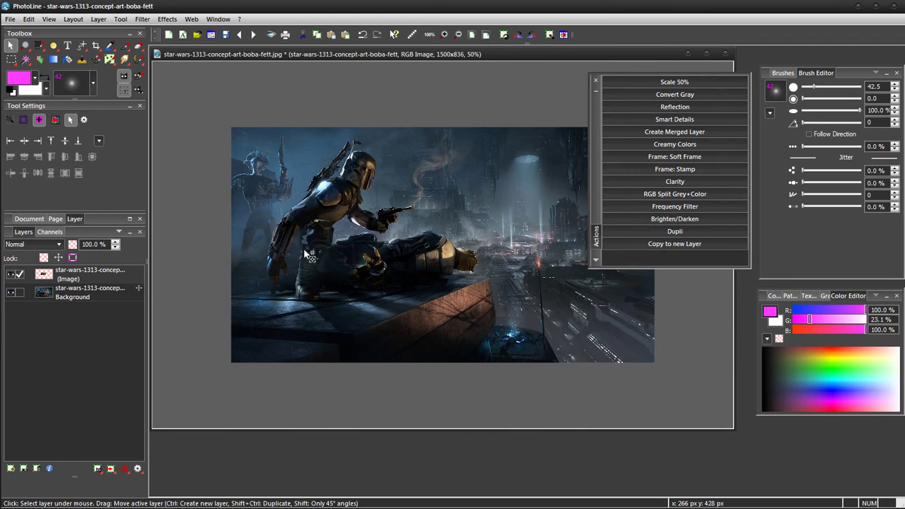
Step: Paint two freehand magenta brush strokes on the new layer, extending beyond the copied area
left_click(125, 46)
mouse_move(255, 243)
left_mouse_down()
mouse_move(341, 189)
mouse_move(403, 325)
mouse_move(519, 312)
left_mouse_up()
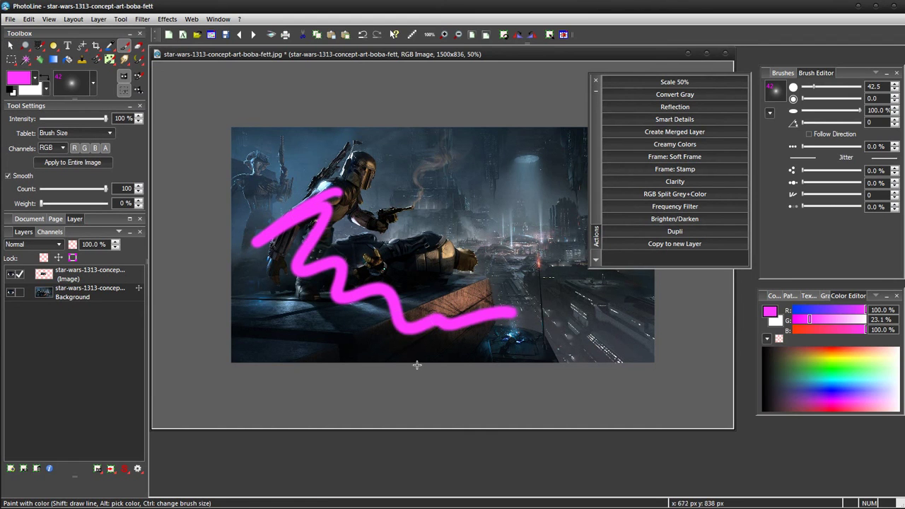
mouse_move(450, 166)
left_mouse_down()
mouse_move(566, 181)
mouse_move(519, 137)
left_mouse_up()
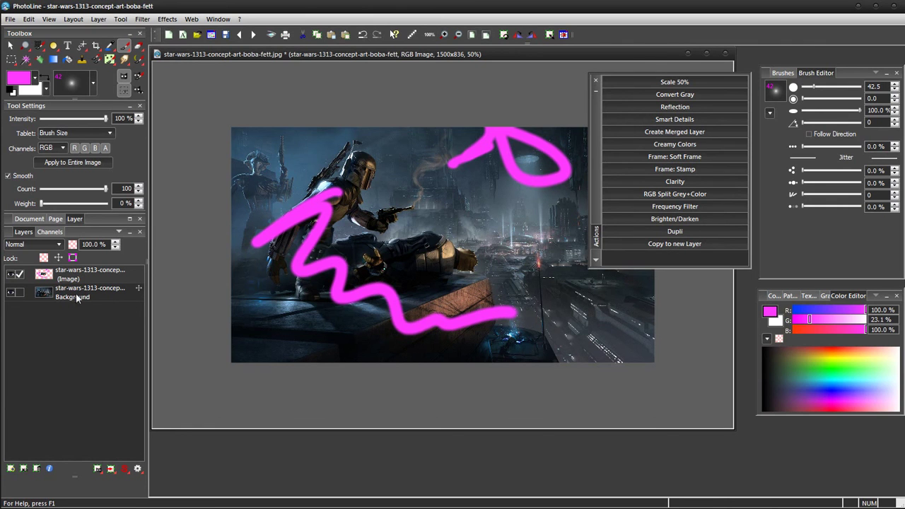
Step: Delete the painted layer and place a rectangular lasso with a ratio of about 3:1 over the standing figure's upper body
left_click(37, 469)
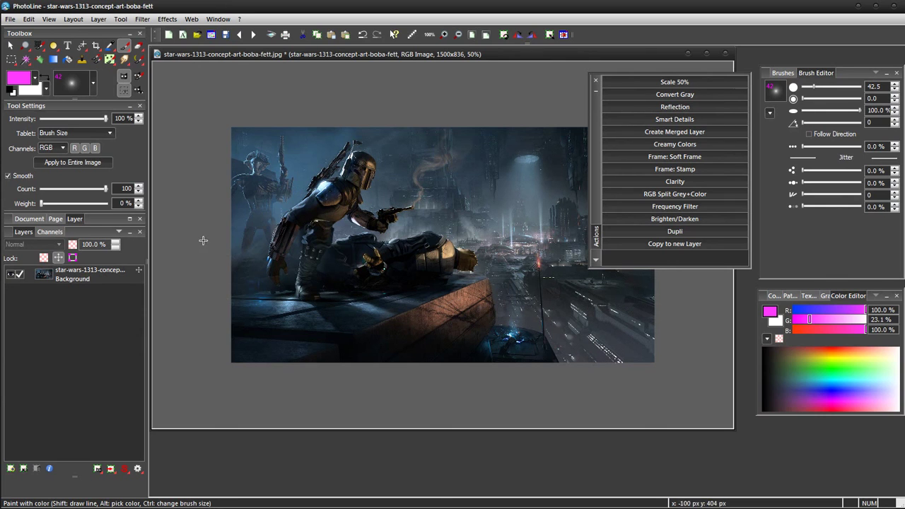
key("l")
left_click_drag(273, 196, 338, 220)
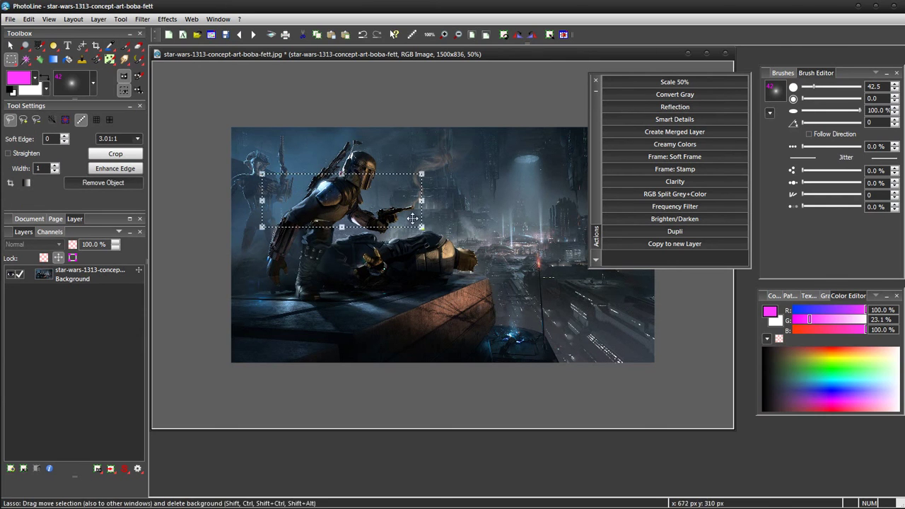
Step: Run the Copy to new Layer action on the selection and paint magenta strokes across the resulting layer
left_click(640, 243)
key("b")
mouse_move(249, 148)
left_mouse_down()
mouse_move(301, 212)
mouse_move(389, 269)
mouse_move(391, 147)
mouse_move(419, 231)
mouse_move(299, 304)
mouse_move(386, 281)
mouse_move(523, 196)
mouse_move(555, 271)
left_mouse_up()
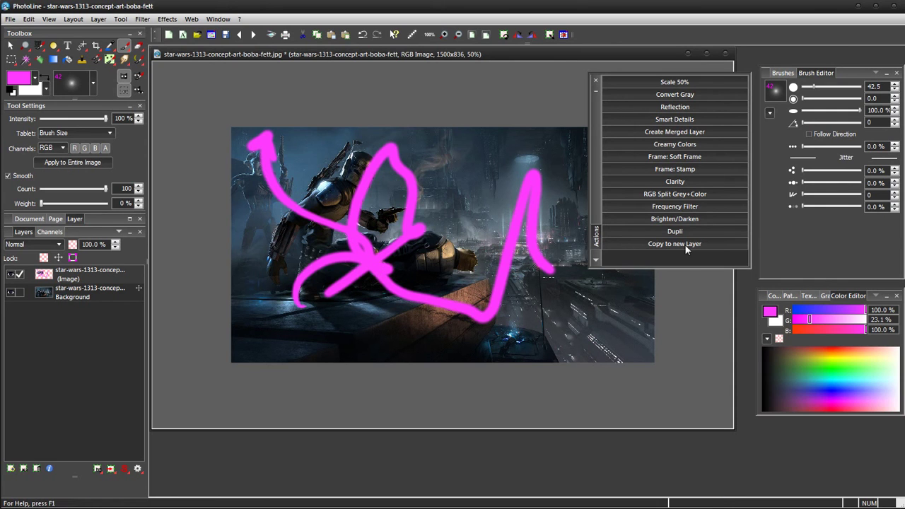
Step: Delete the newly painted layer so that only the background layer is left
right_click(663, 244)
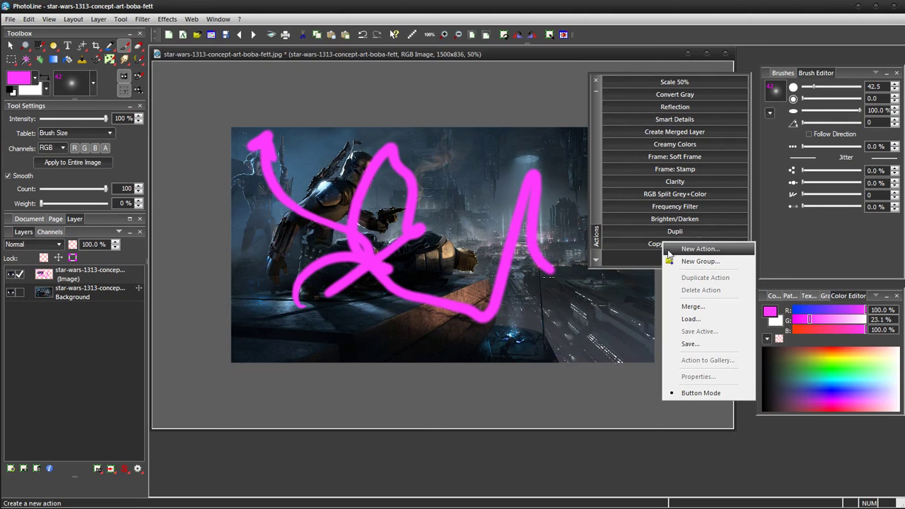
left_click(641, 258)
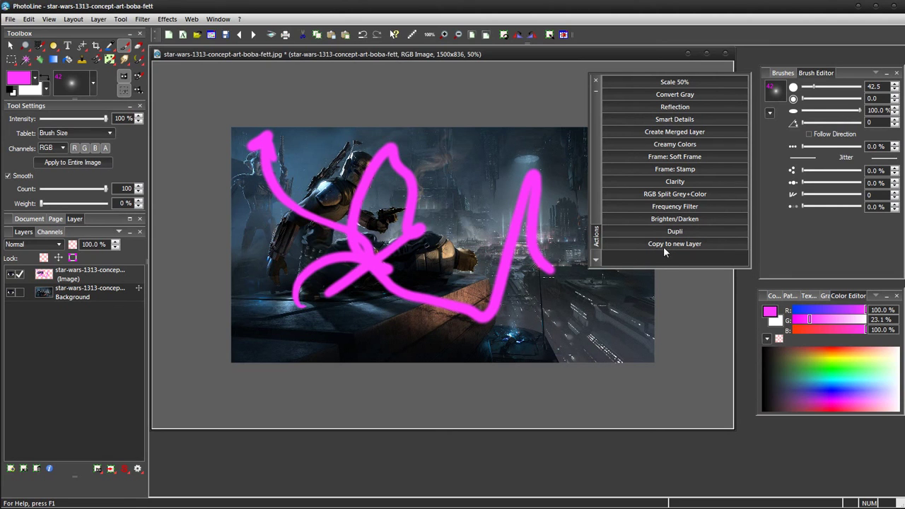
left_click(36, 468)
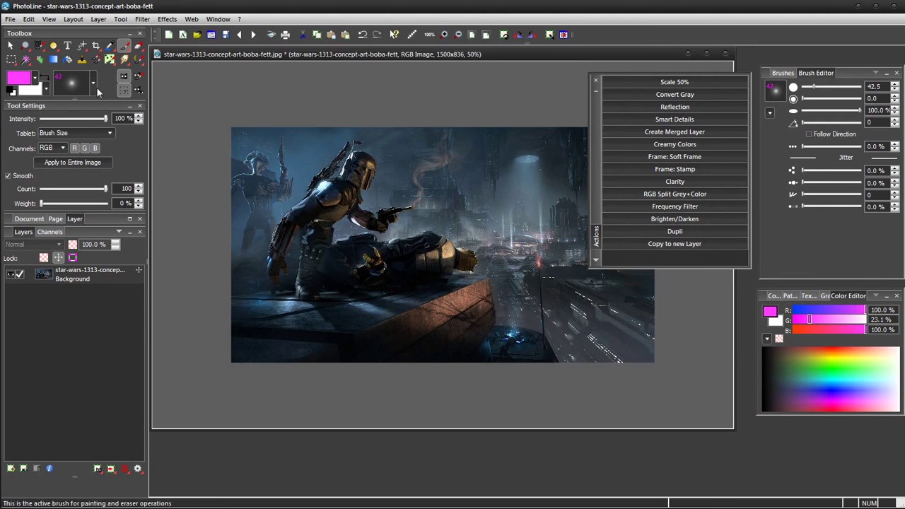
Step: Open the Keyboard Layout options and select the Copy to new Layer action
left_click(28, 19)
left_click(42, 228)
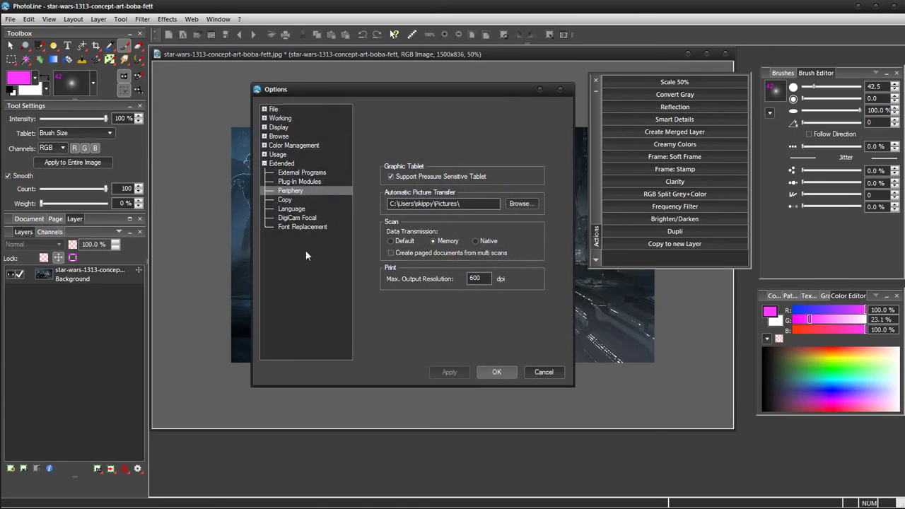
left_click(267, 163)
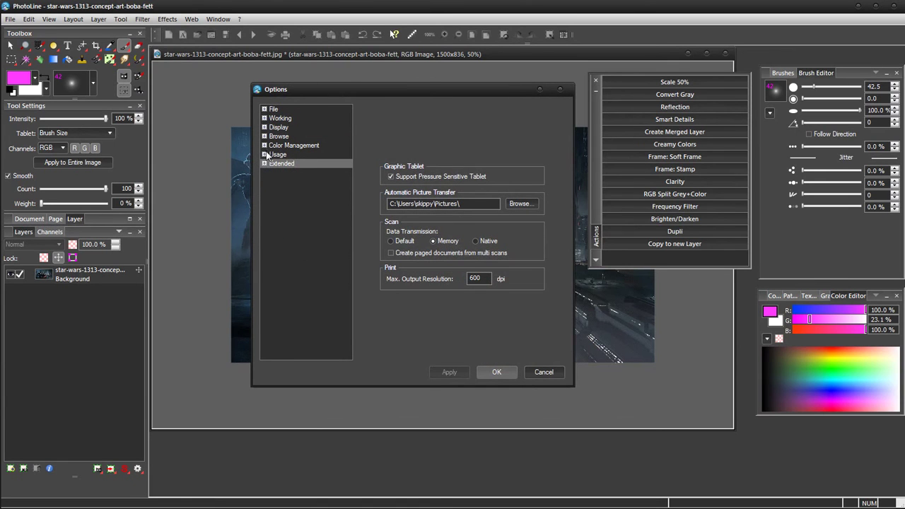
left_click(265, 155)
left_click(291, 165)
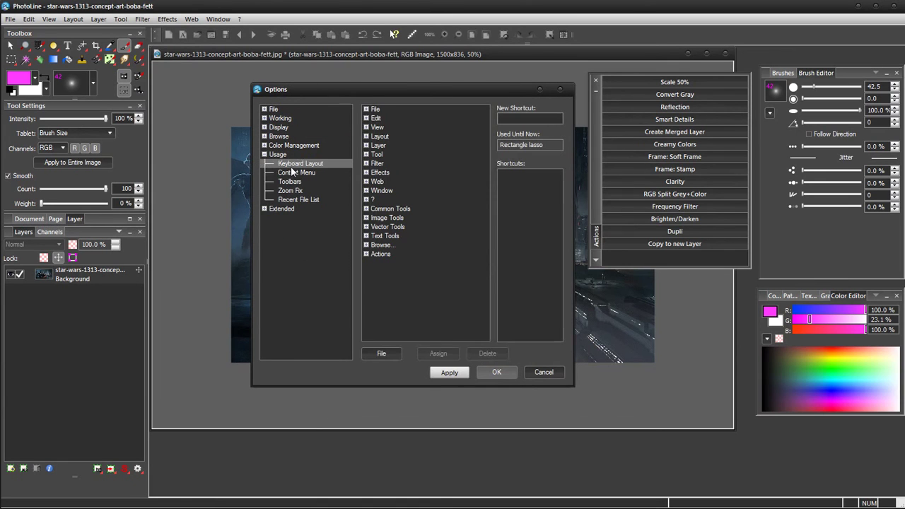
left_click(364, 255)
scroll(490, 241, "down", 2)
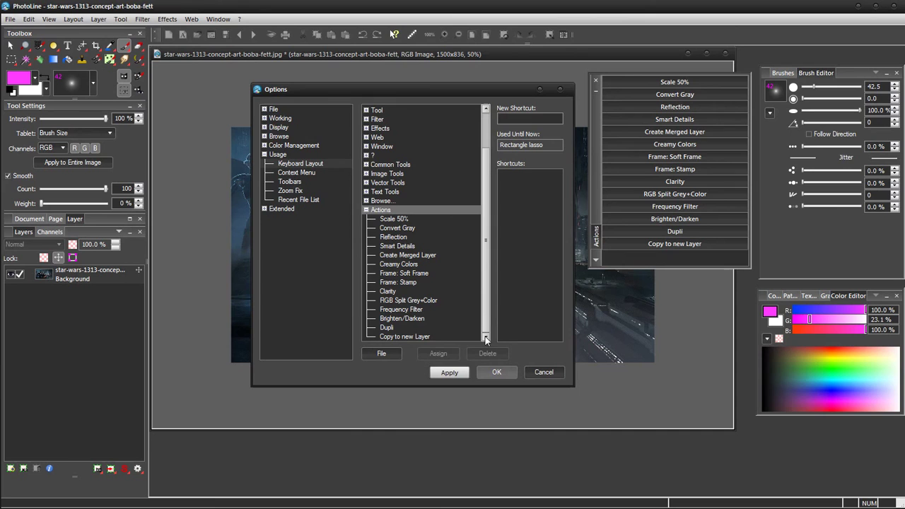
left_click(412, 337)
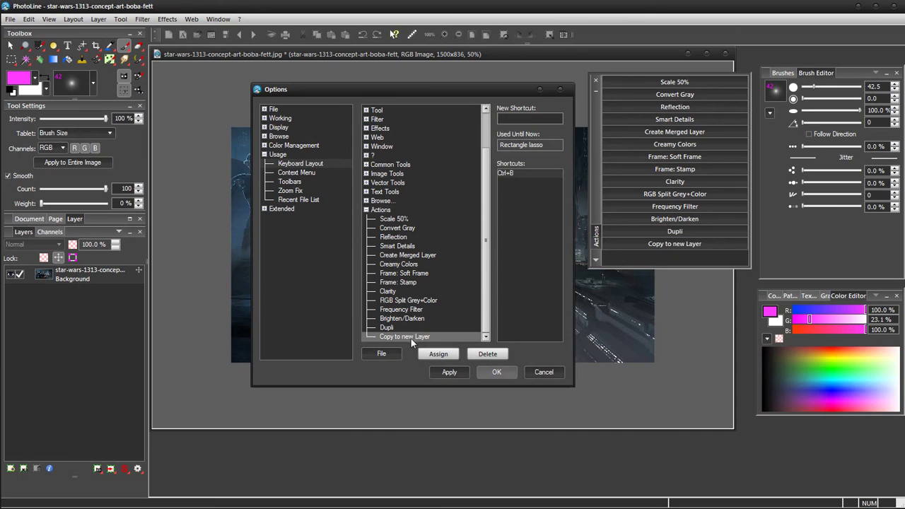
Step: Delete the Ctrl+B shortcut from the Copy to new Layer action
left_click(520, 174)
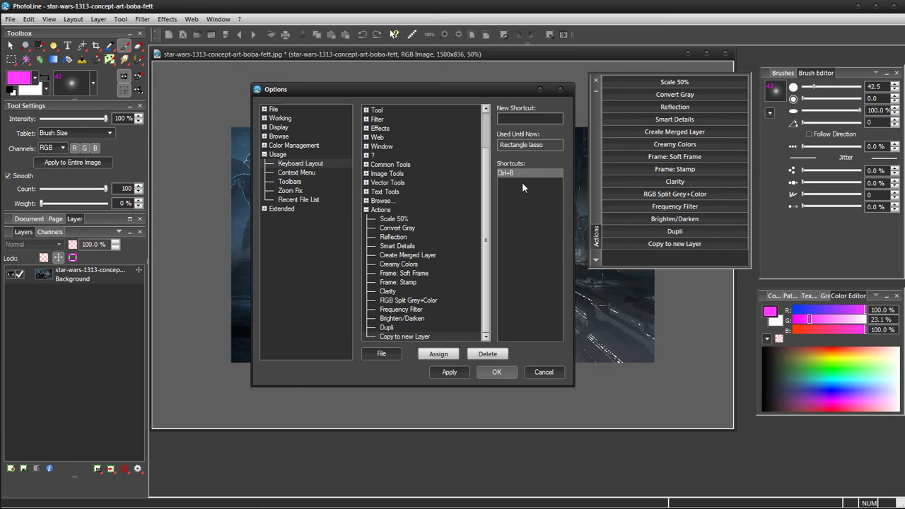
left_click(404, 337)
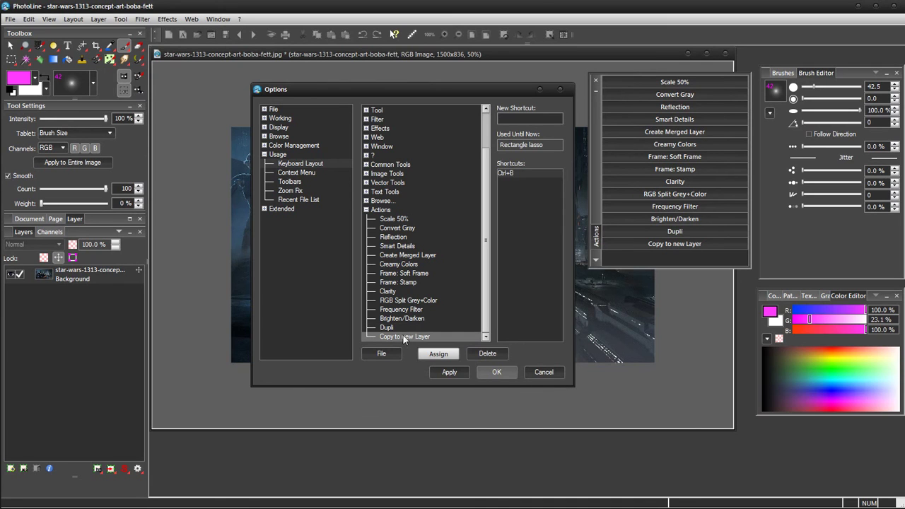
left_click(518, 175)
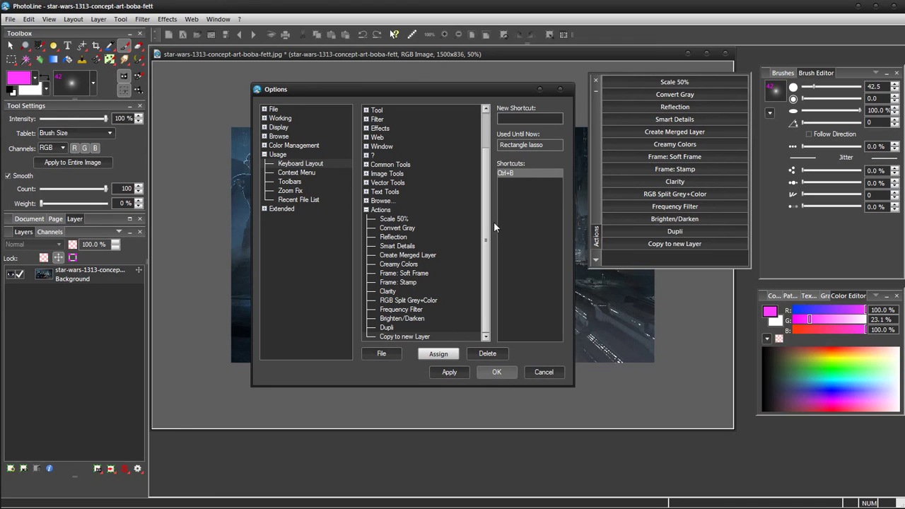
left_click(453, 372)
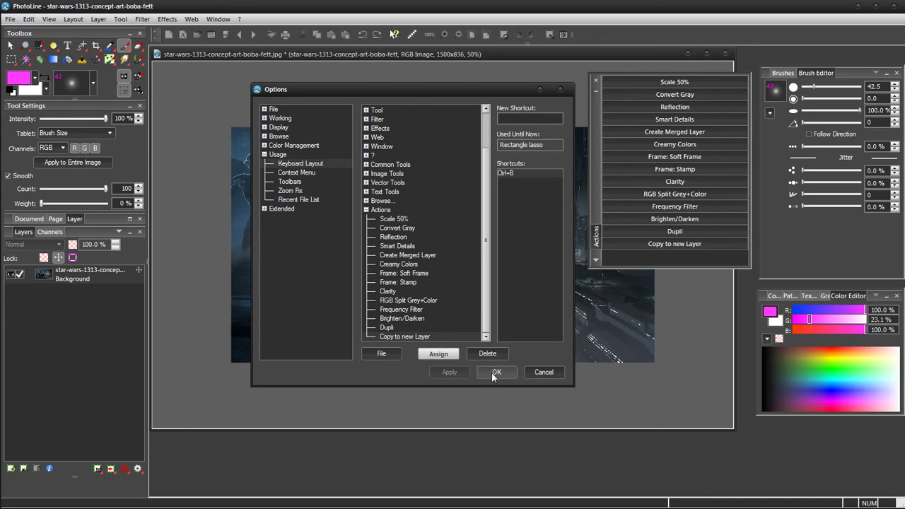
left_click(488, 354)
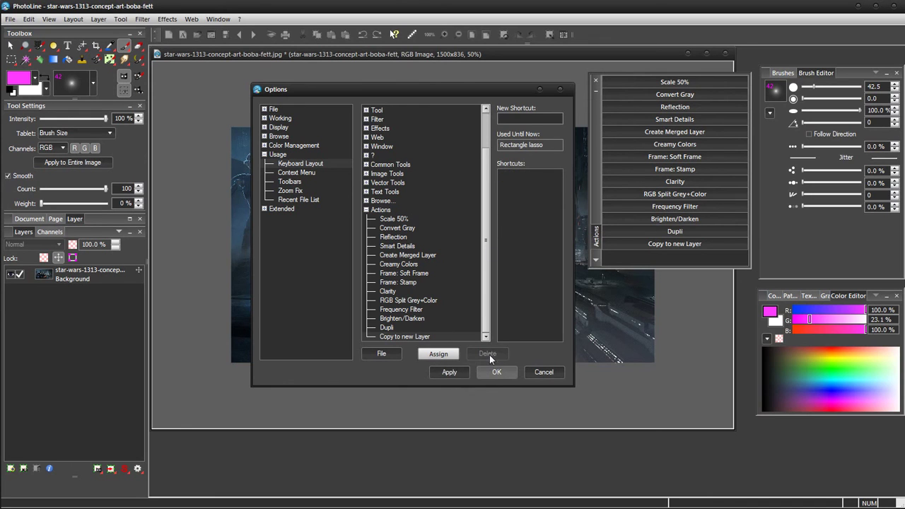
Step: Try to assign Ctrl+B as the new shortcut of the Copy to new Layer action and save the options
left_click(409, 336)
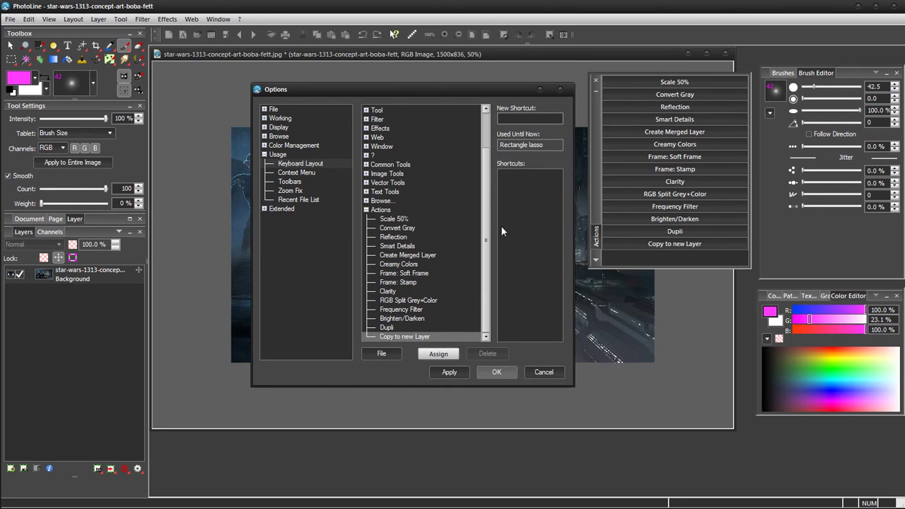
left_click(508, 120)
key("ctrl+b")
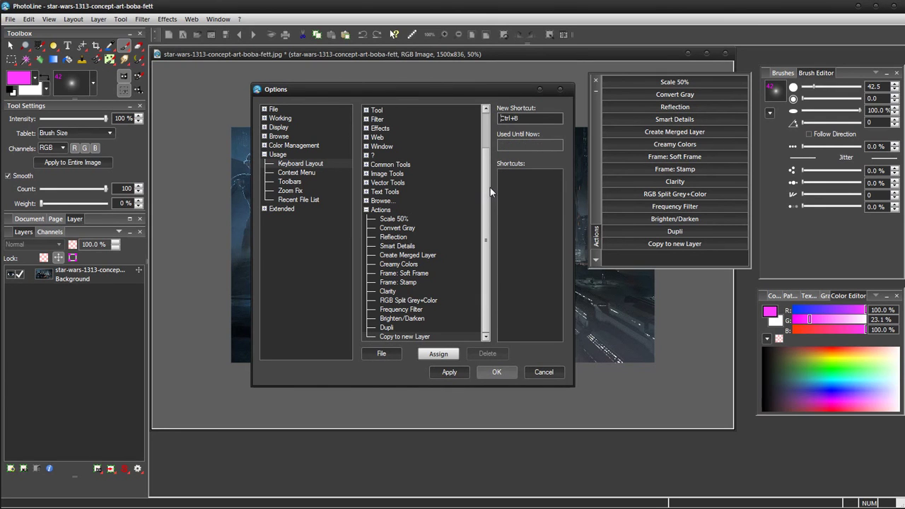
left_click(421, 354)
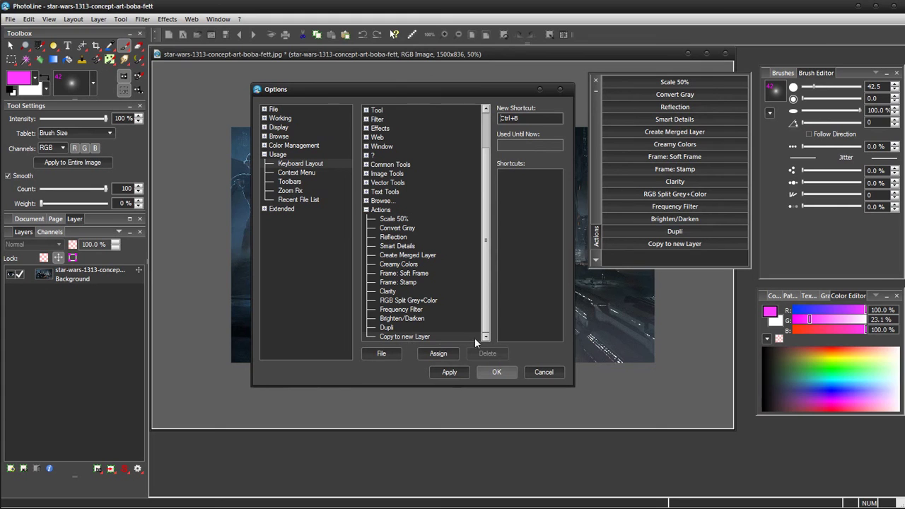
left_click(451, 372)
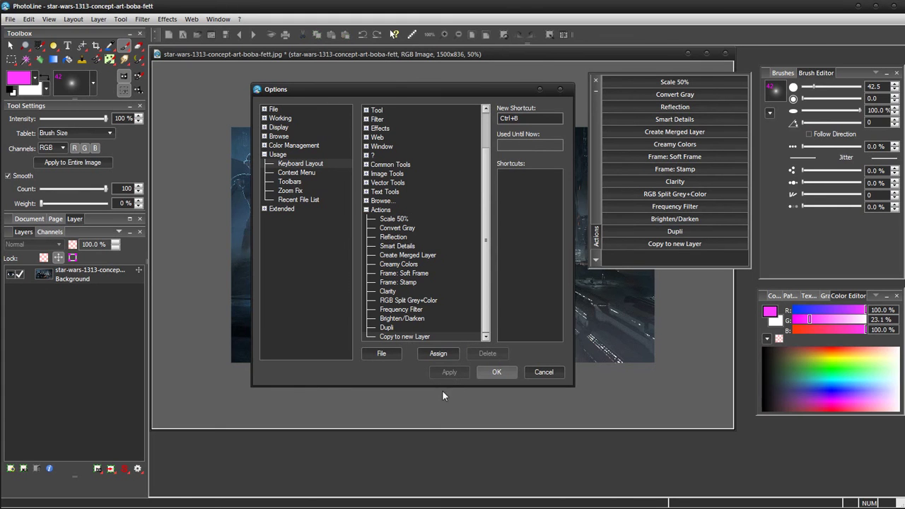
left_click(496, 372)
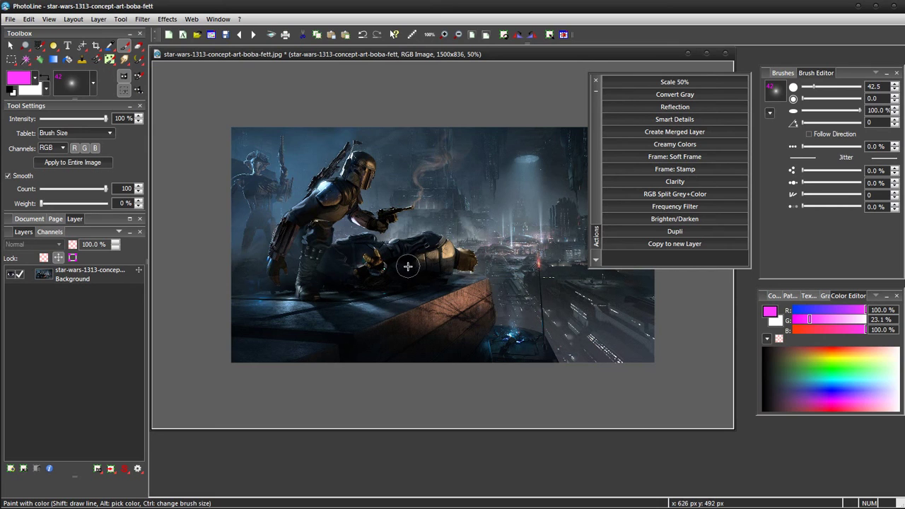
Step: Close the Actions palette and test two rectangular lassos over the standing figure's upper body, discarding each one
left_click(595, 83)
key("l")
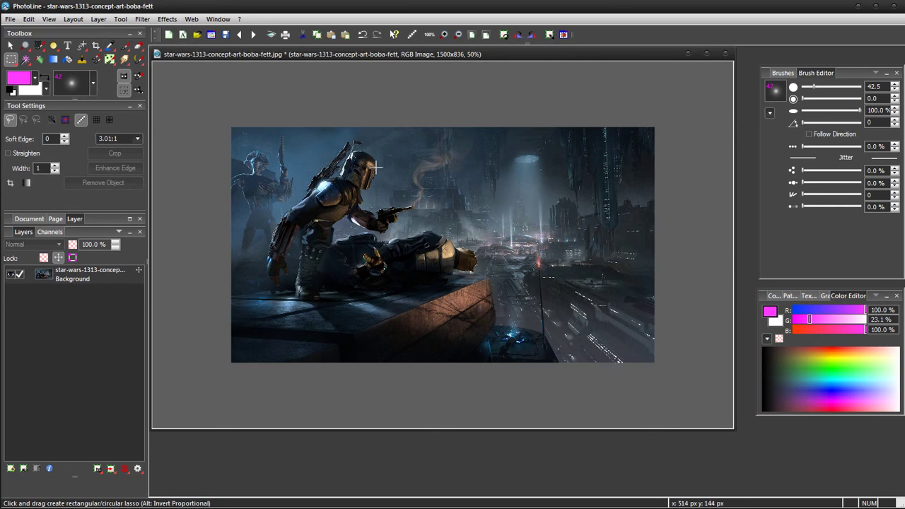
left_click_drag(308, 165, 402, 219)
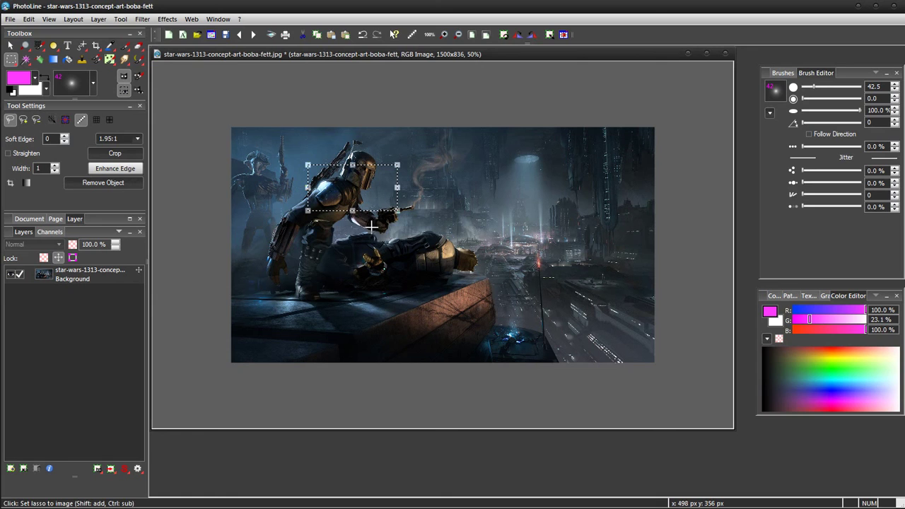
left_click(373, 229)
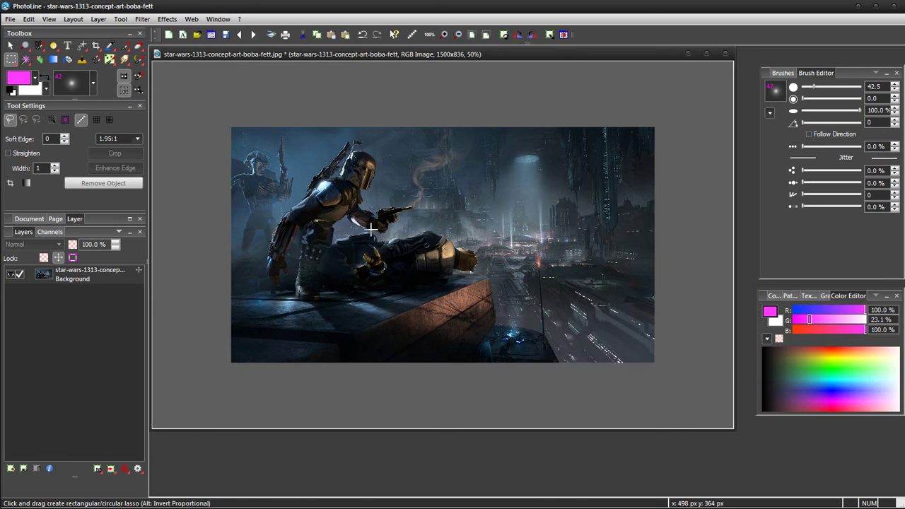
left_click_drag(339, 189, 399, 227)
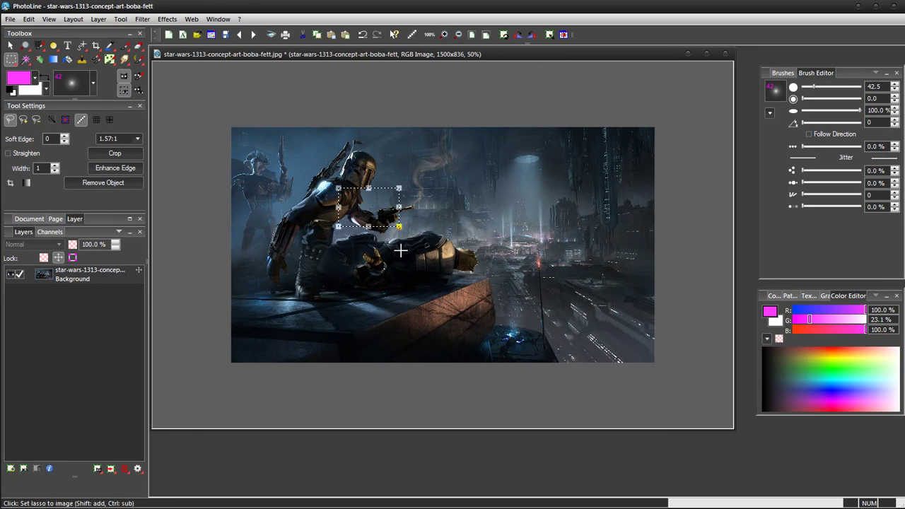
left_click(400, 259)
Step: Reopen the Keyboard Layout options and assign Ctrl+B to the Copy to new Layer action
left_click(29, 20)
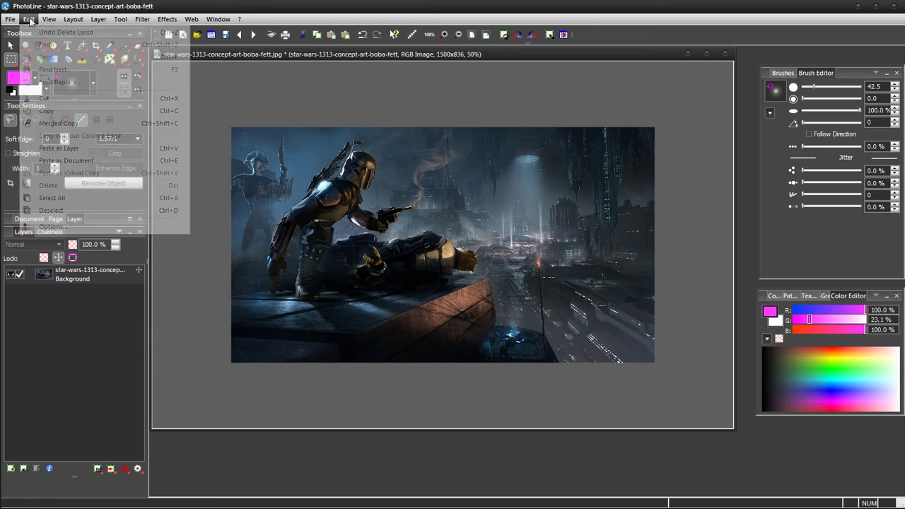
left_click(78, 227)
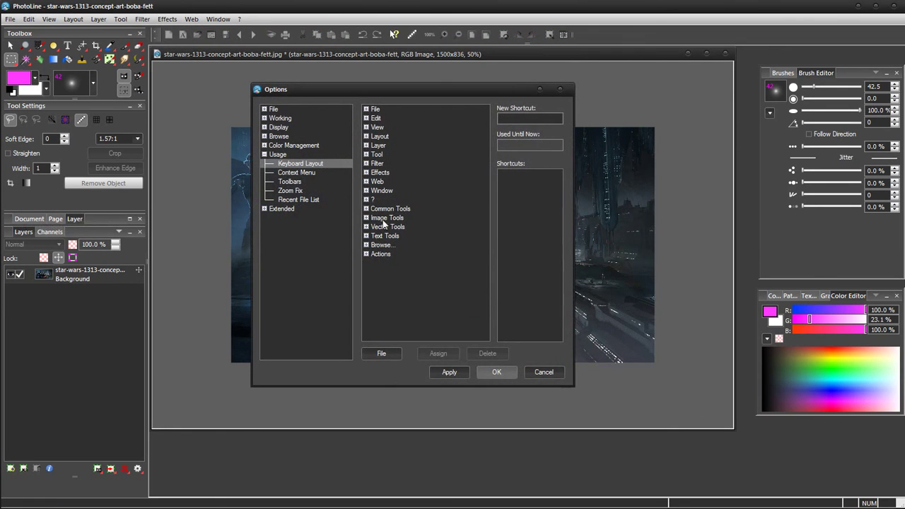
left_click(367, 254)
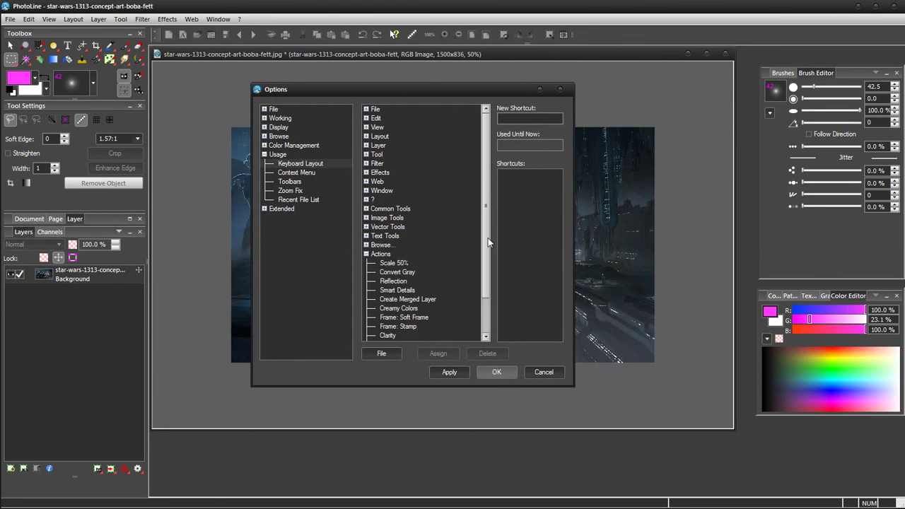
scroll(490, 283, "down", 2)
left_click(400, 340)
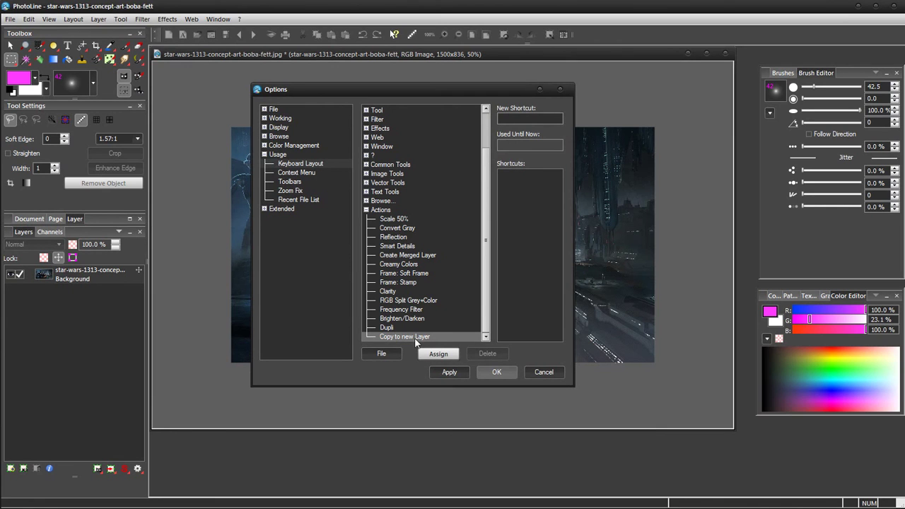
left_click(516, 120)
key("ctrl+b")
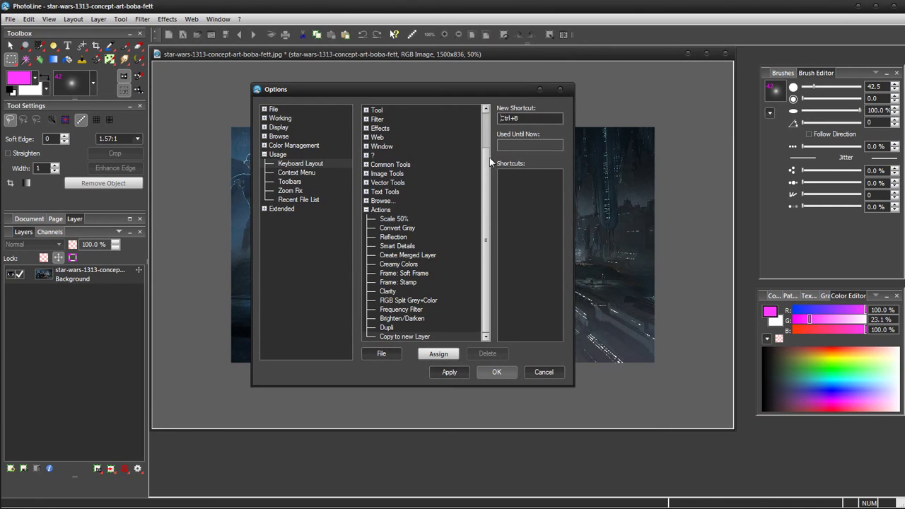
left_click(441, 354)
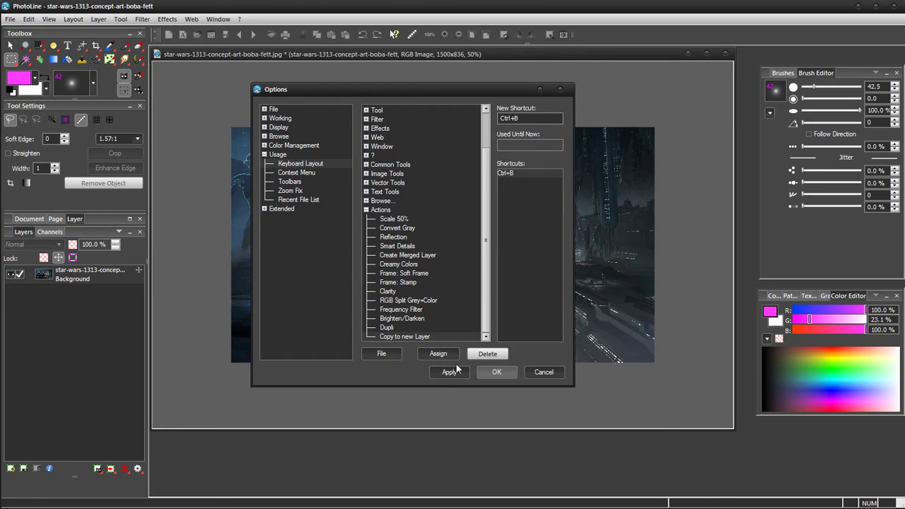
Step: Save the keyboard options, lasso a rectangle around the pistol and lying figure's torso, and run the Copy to new Layer action on it
left_click(497, 372)
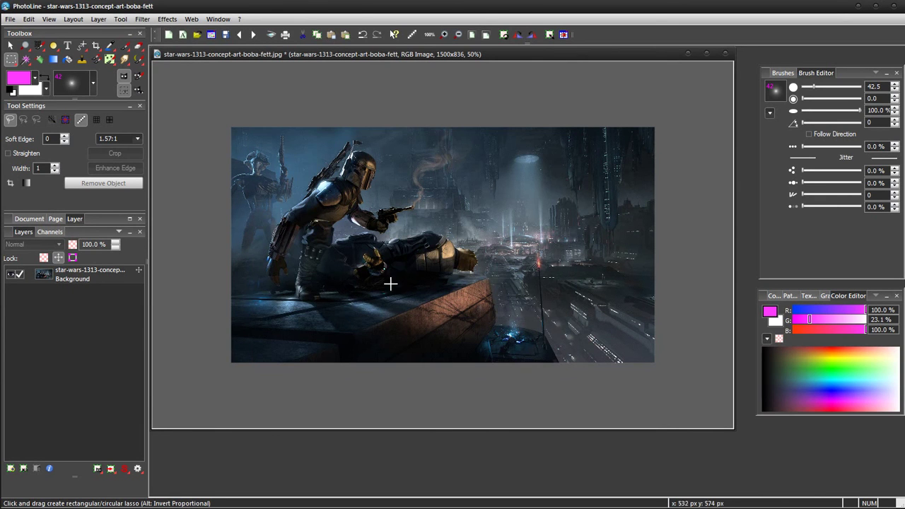
mouse_move(360, 197)
left_mouse_down()
mouse_move(495, 275)
mouse_move(475, 248)
left_mouse_up()
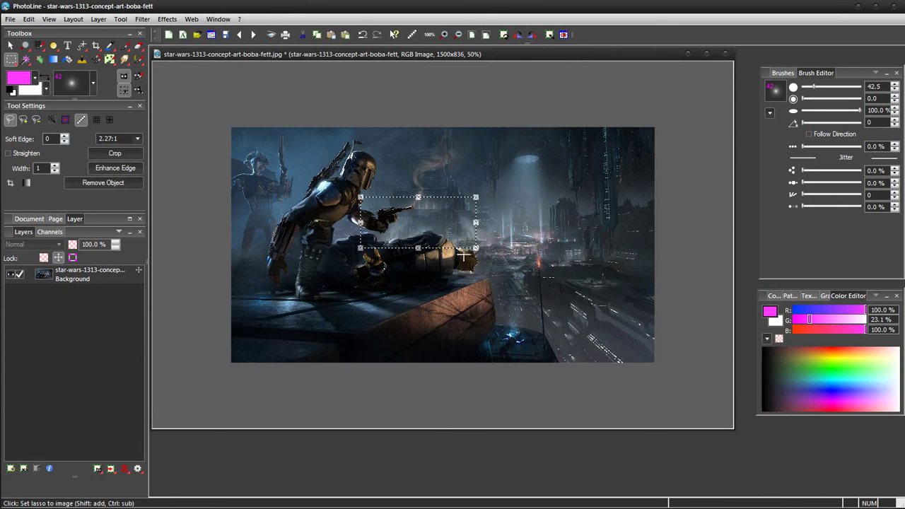
key("ctrl+b")
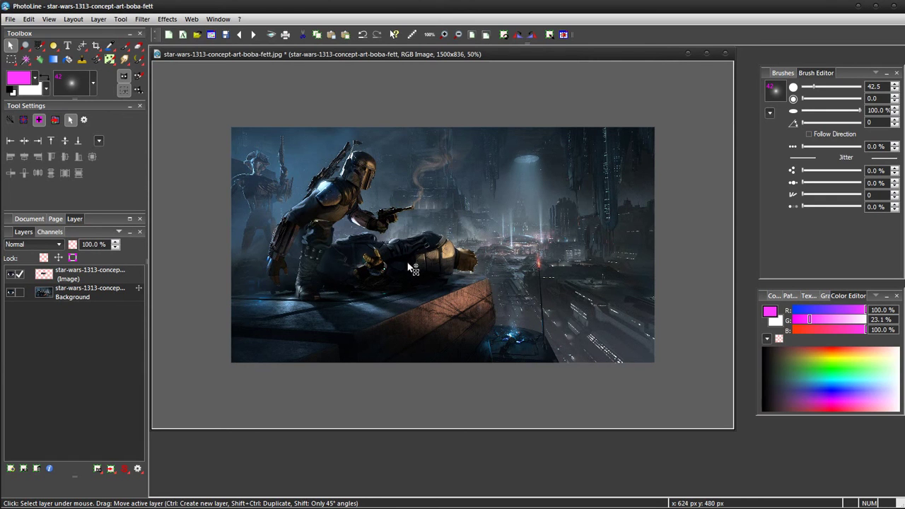
Step: Test moving the copied layer up over the city and back toward the lying figure, and remove the layer
left_click_drag(431, 241, 488, 213)
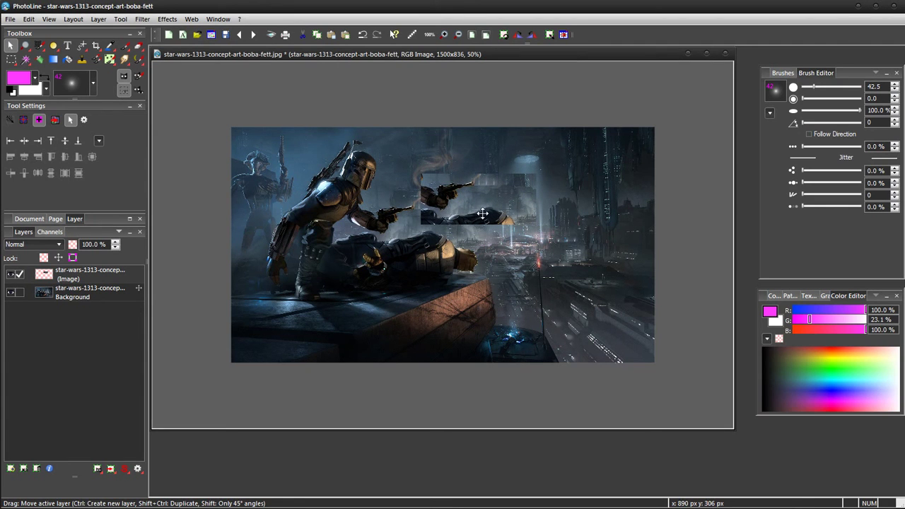
left_click_drag(481, 204, 456, 233)
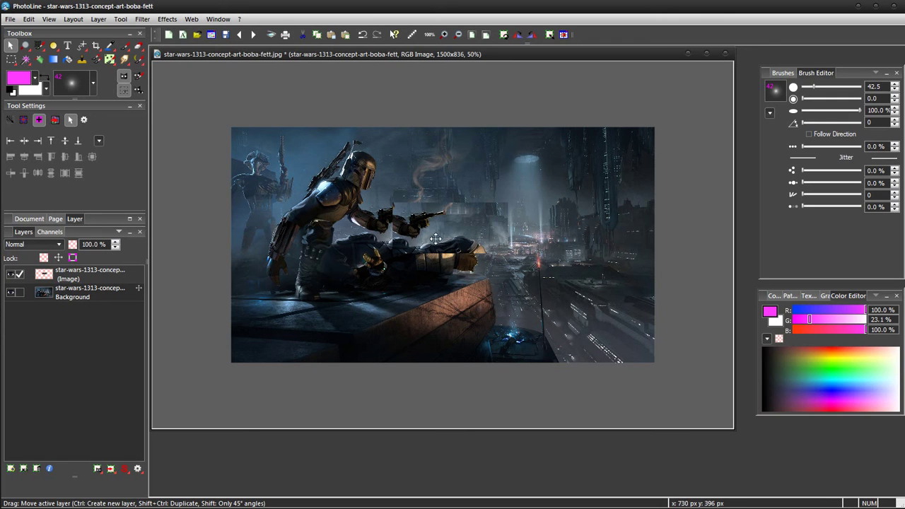
left_click(36, 468)
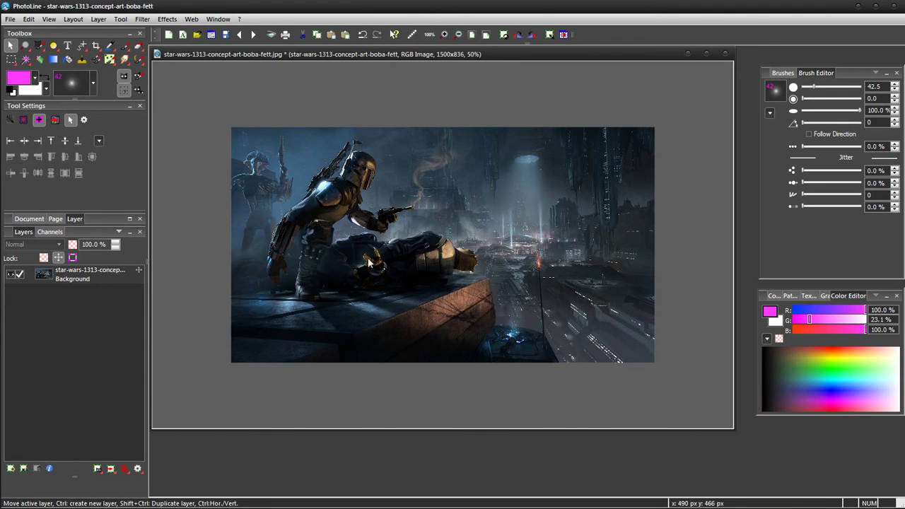
Step: Draw a wide rectangular lasso across the standing figure's gun hand and the lying figure, and copy the selected area to a new layer
key("l")
left_click_drag(367, 251, 475, 216)
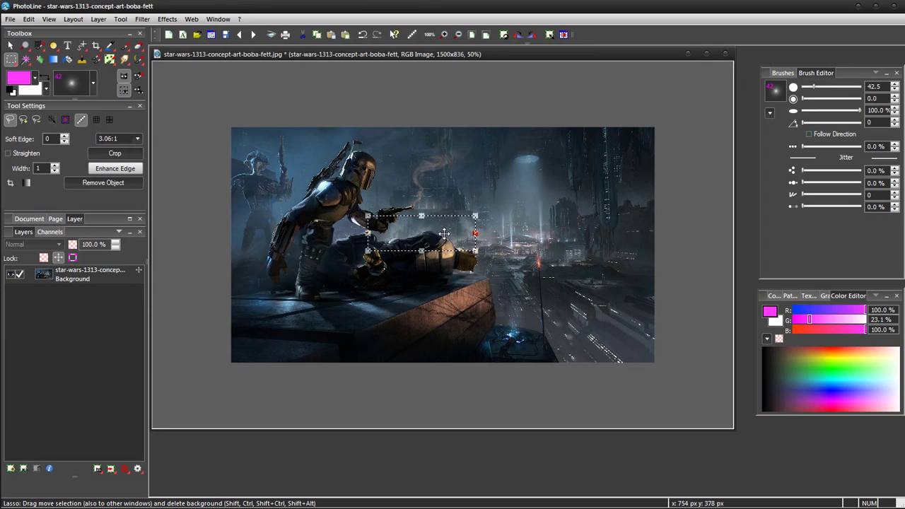
left_click(384, 263)
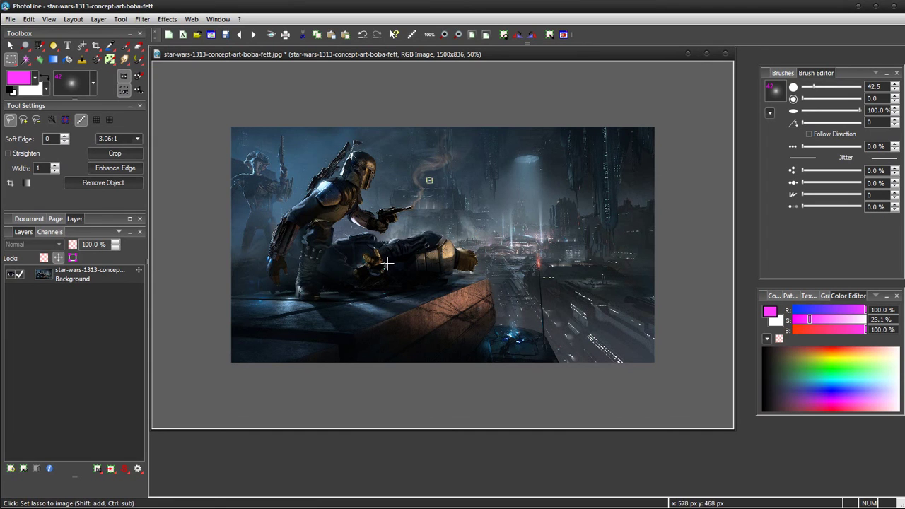
mouse_move(349, 214)
left_mouse_down()
mouse_move(432, 256)
mouse_move(496, 260)
left_mouse_up()
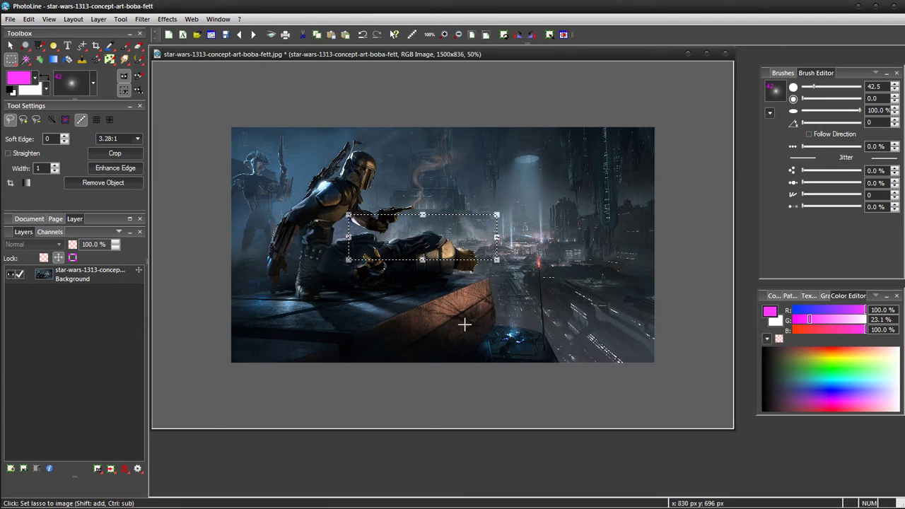
right_click(447, 242)
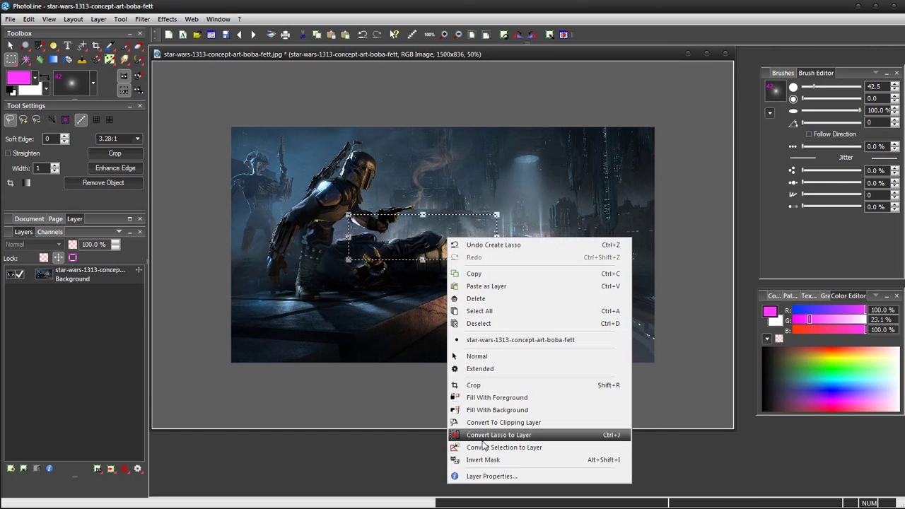
key("Escape")
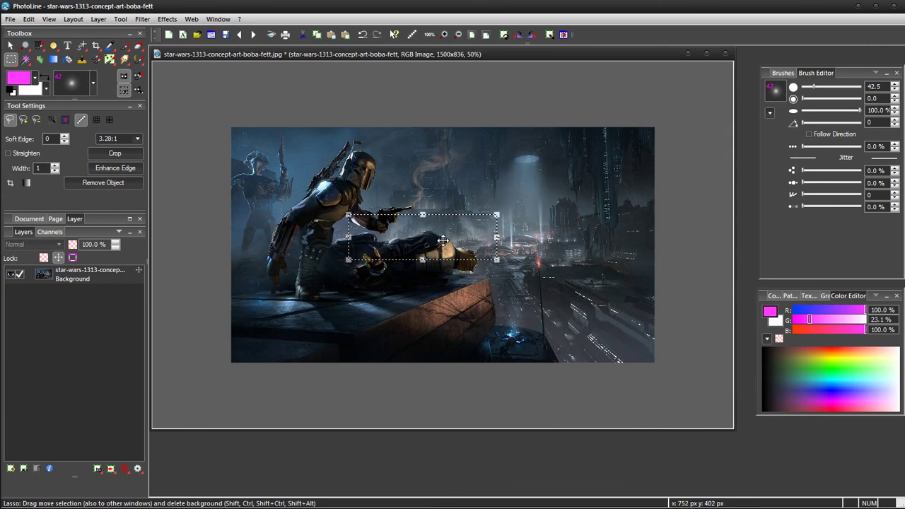
key("ctrl+j")
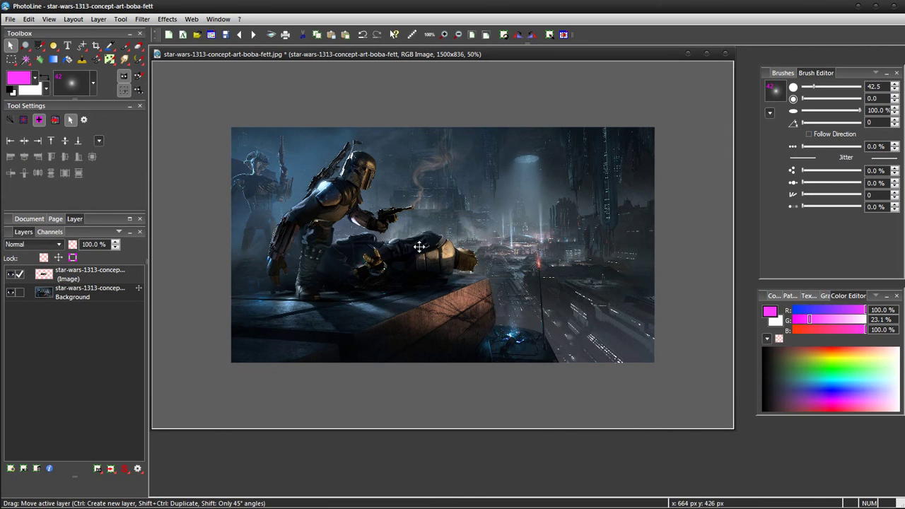
Step: Test brush strokes on the new layer outside the copied area, at its upper right and lower left, undoing each stroke
key("b")
mouse_move(387, 130)
left_mouse_down()
mouse_move(296, 115)
mouse_move(521, 137)
mouse_move(620, 225)
left_mouse_up()
key("ctrl+z")
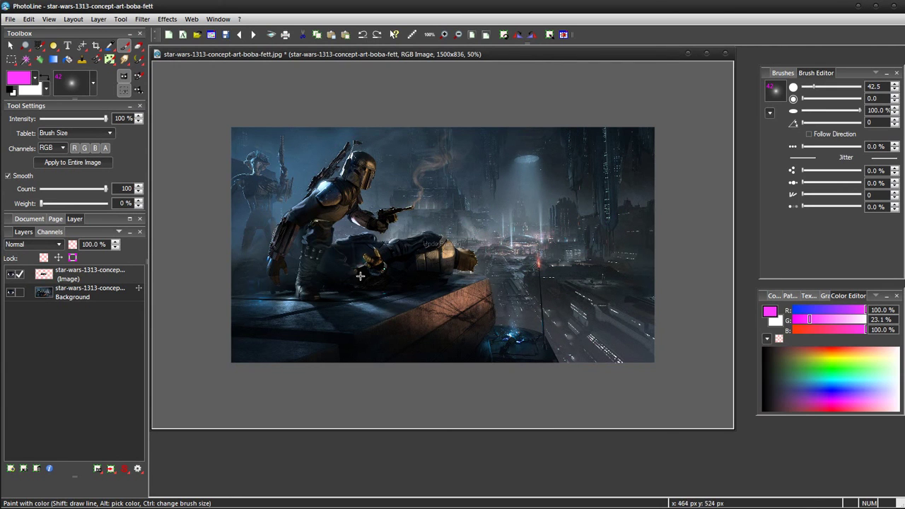
mouse_move(325, 276)
left_mouse_down()
mouse_move(258, 339)
mouse_move(278, 374)
mouse_move(278, 400)
left_mouse_up()
key("ctrl+z")
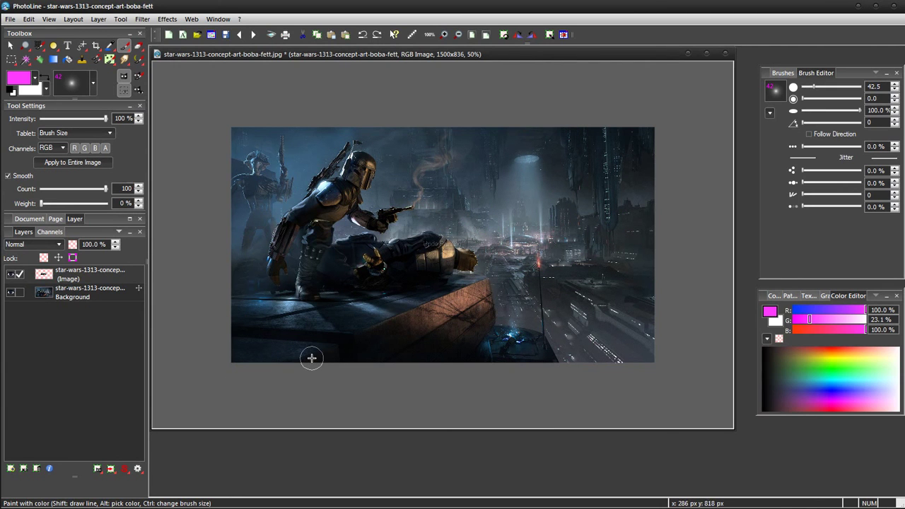